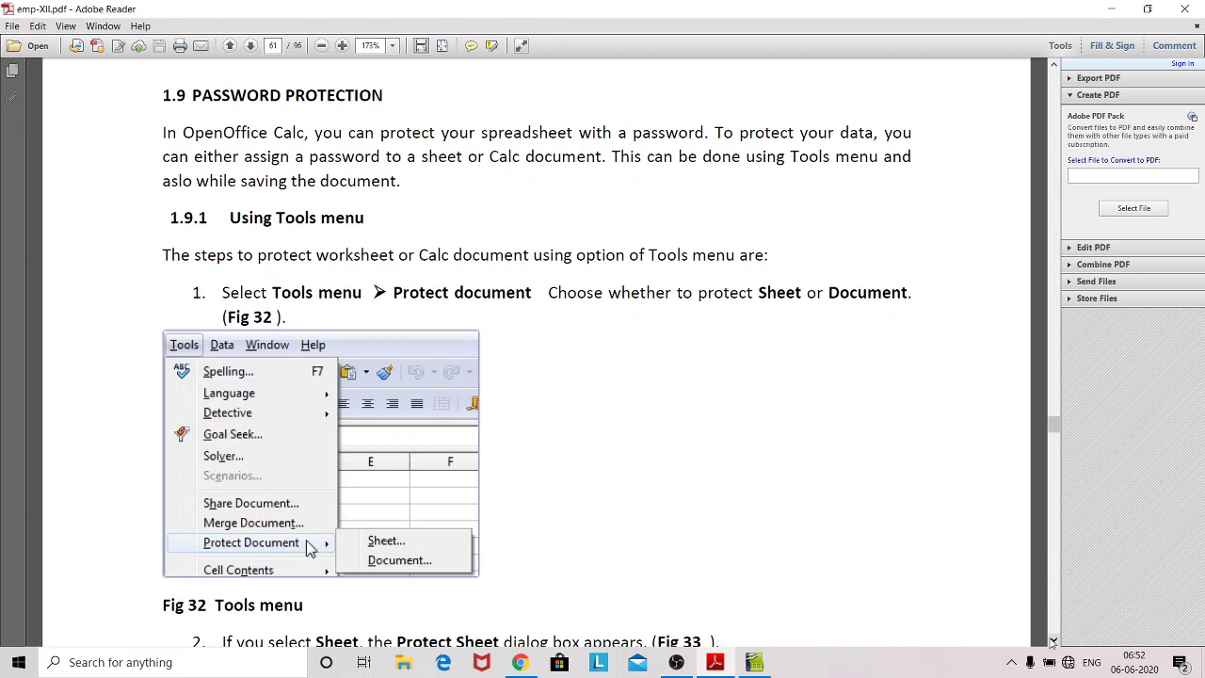
# Step: Scroll emp-XII.pdf to page 62, showing Fig 33 Protect Sheet dialog and steps 3–4
pyautogui.click(1053, 640)
pyautogui.moveTo(1053, 640); pyautogui.dragTo(1054, 640)
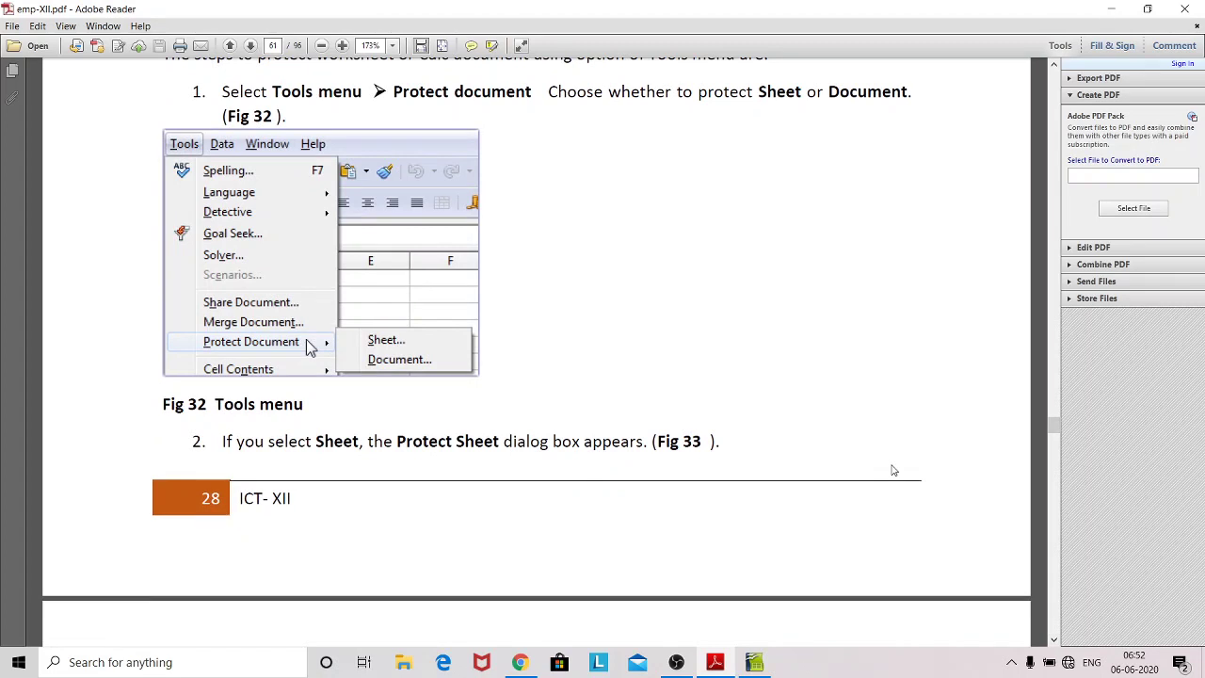
pyautogui.scroll(-10, 893, 469)
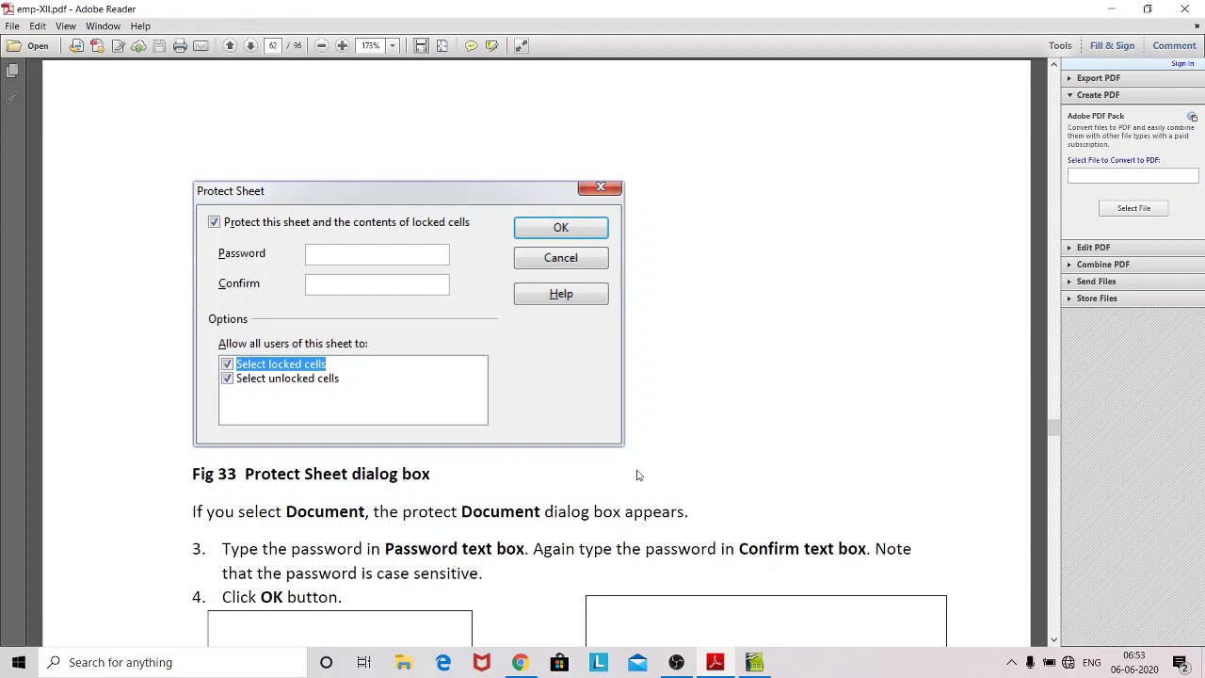
pyautogui.scroll(-5, 646, 475)
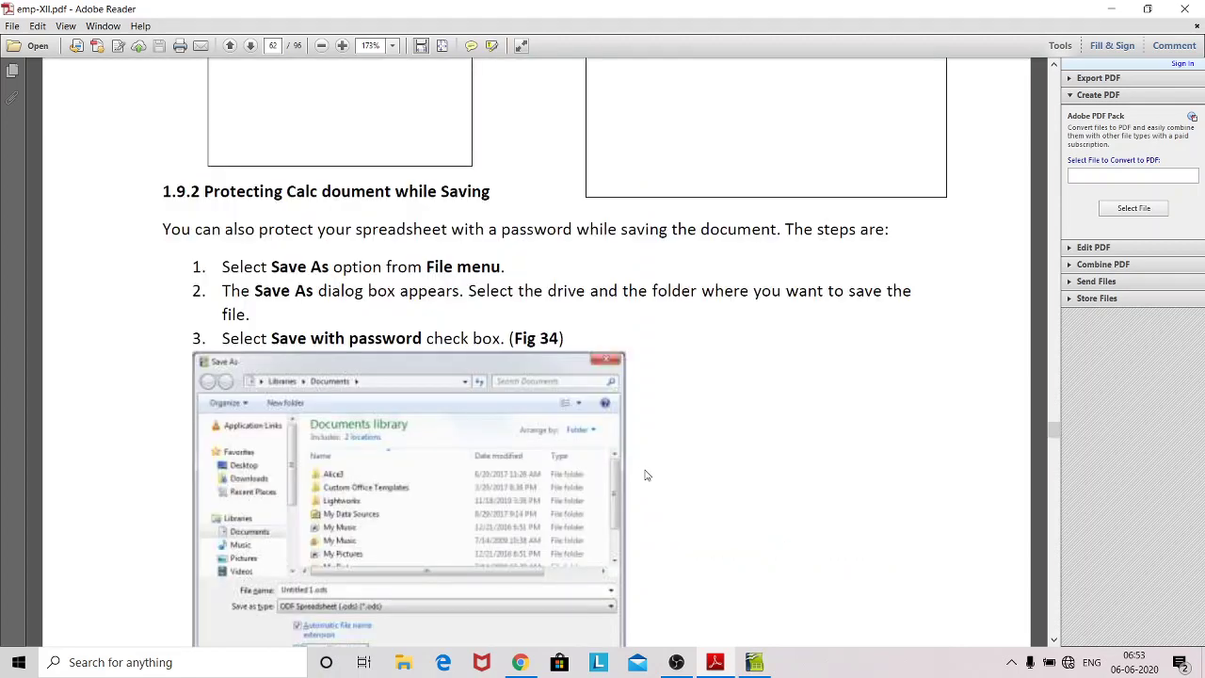
pyautogui.scroll(5, 646, 475)
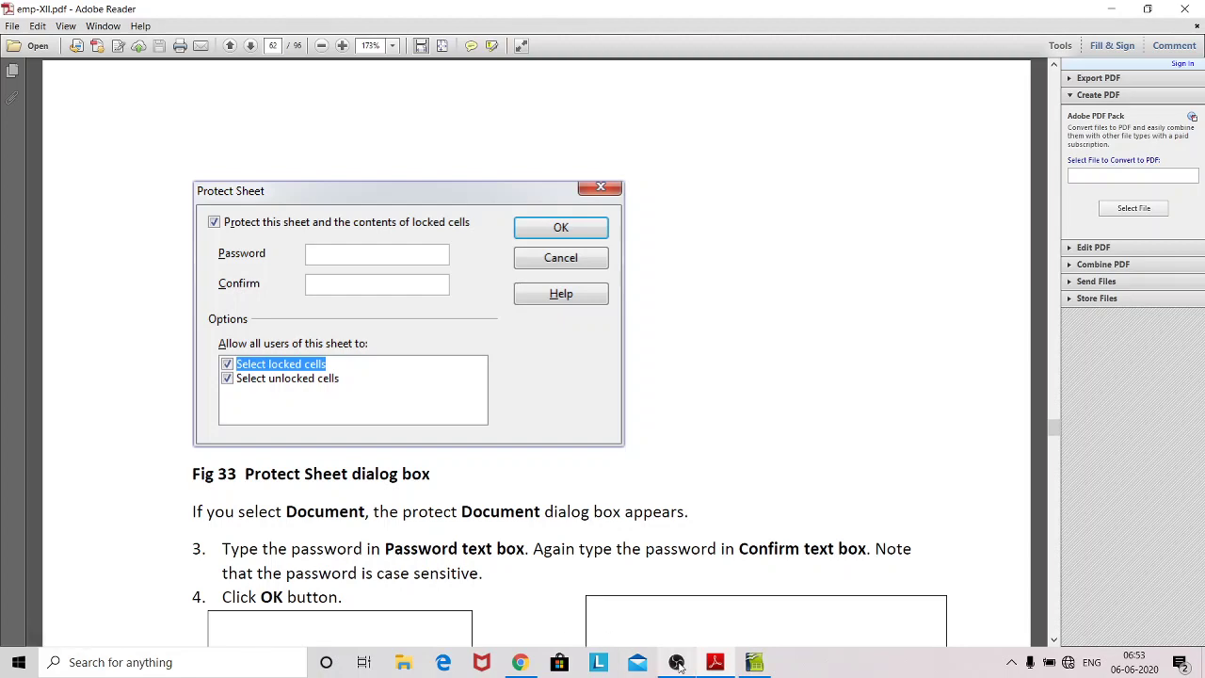
# Step: Switch to the Name/Class spreadsheet, finish cell B5, and open the Protect Sheet dialog
pyautogui.click(753, 663)
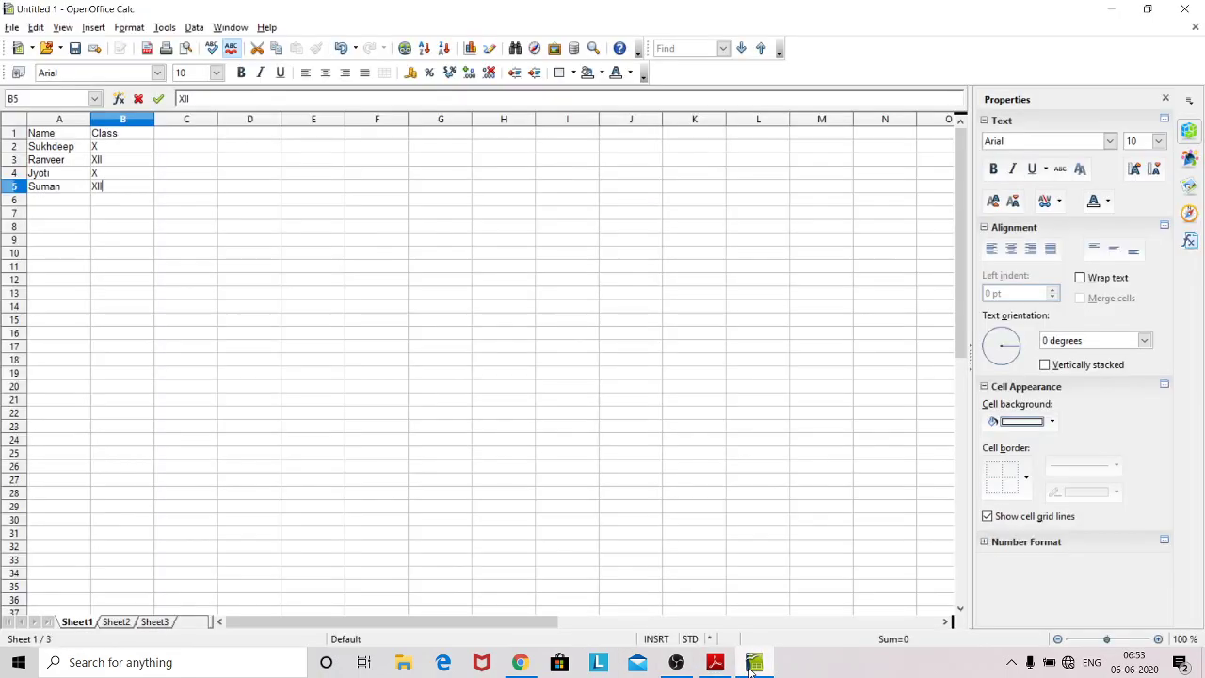
pyautogui.click(142, 268)
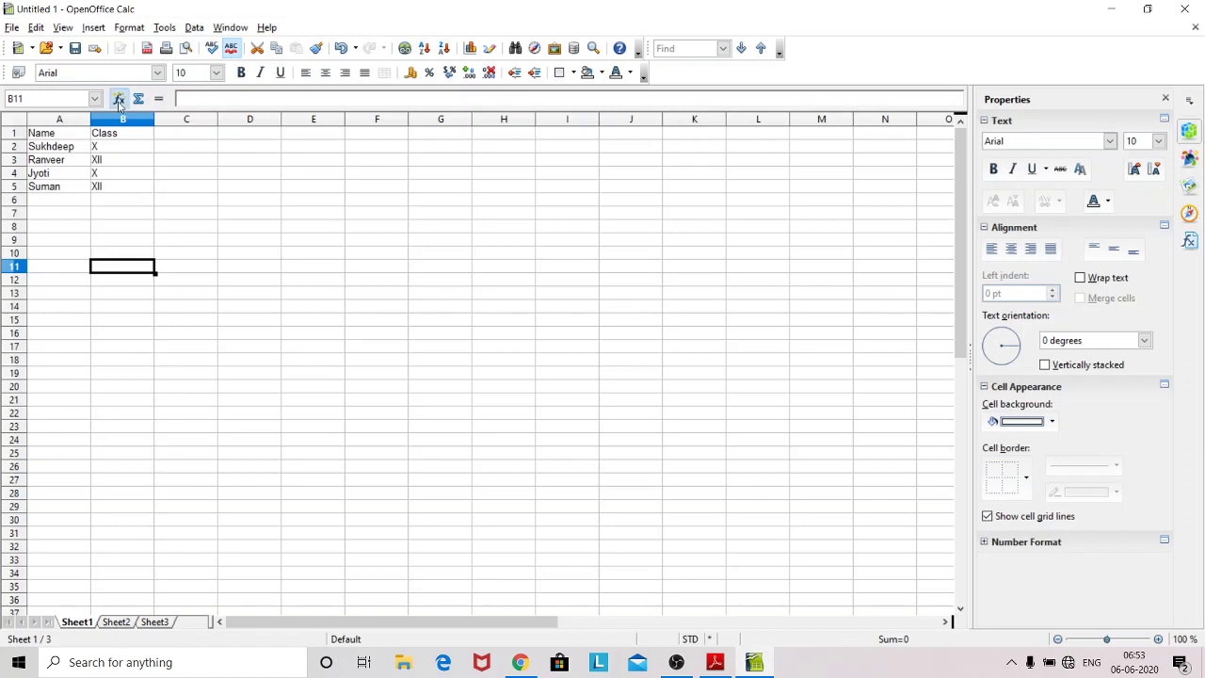
pyautogui.click(166, 29)
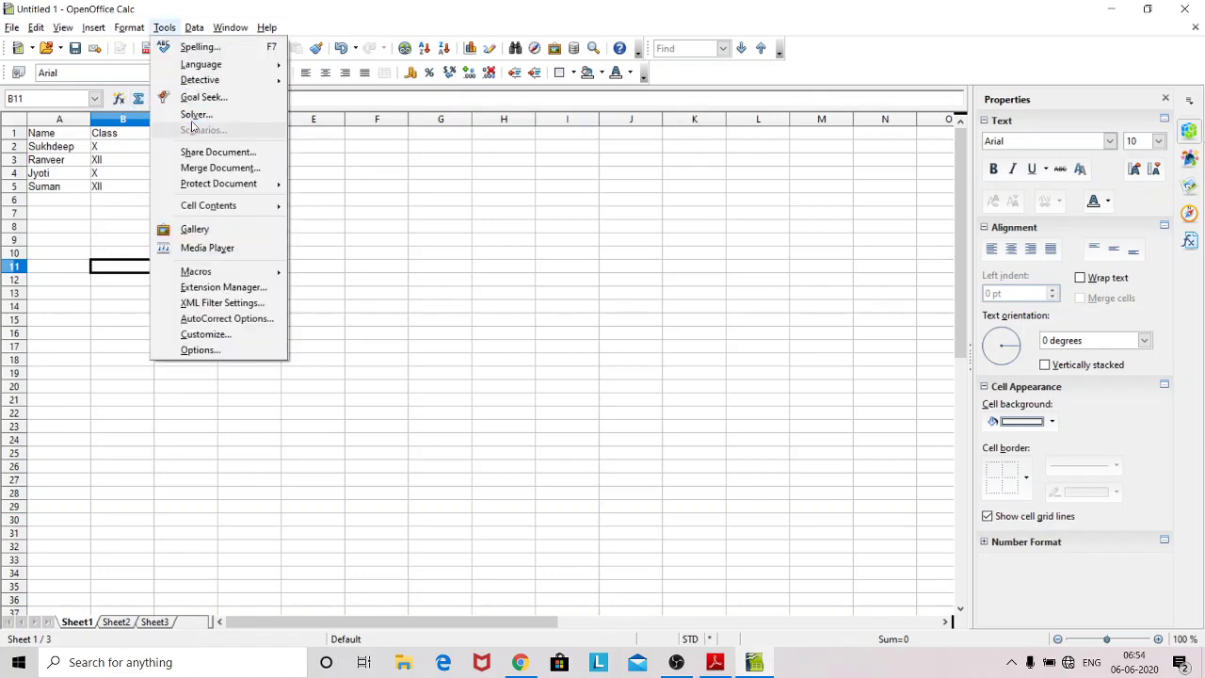
pyautogui.moveTo(213, 186)
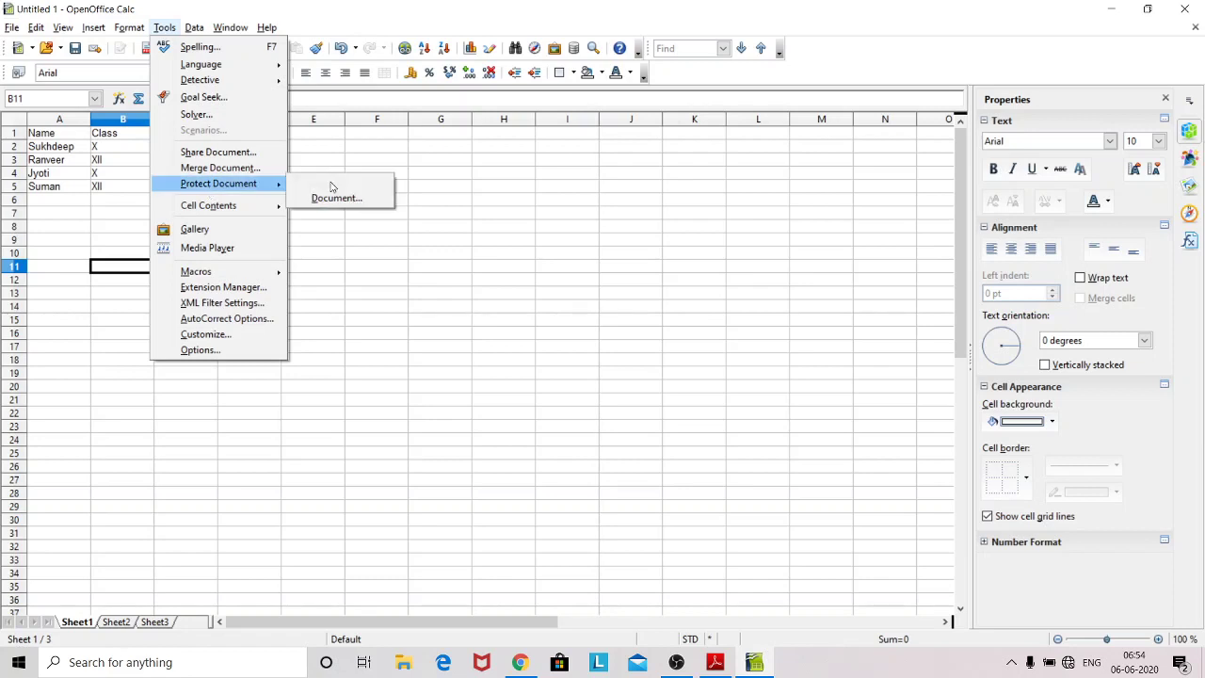
pyautogui.click(343, 184)
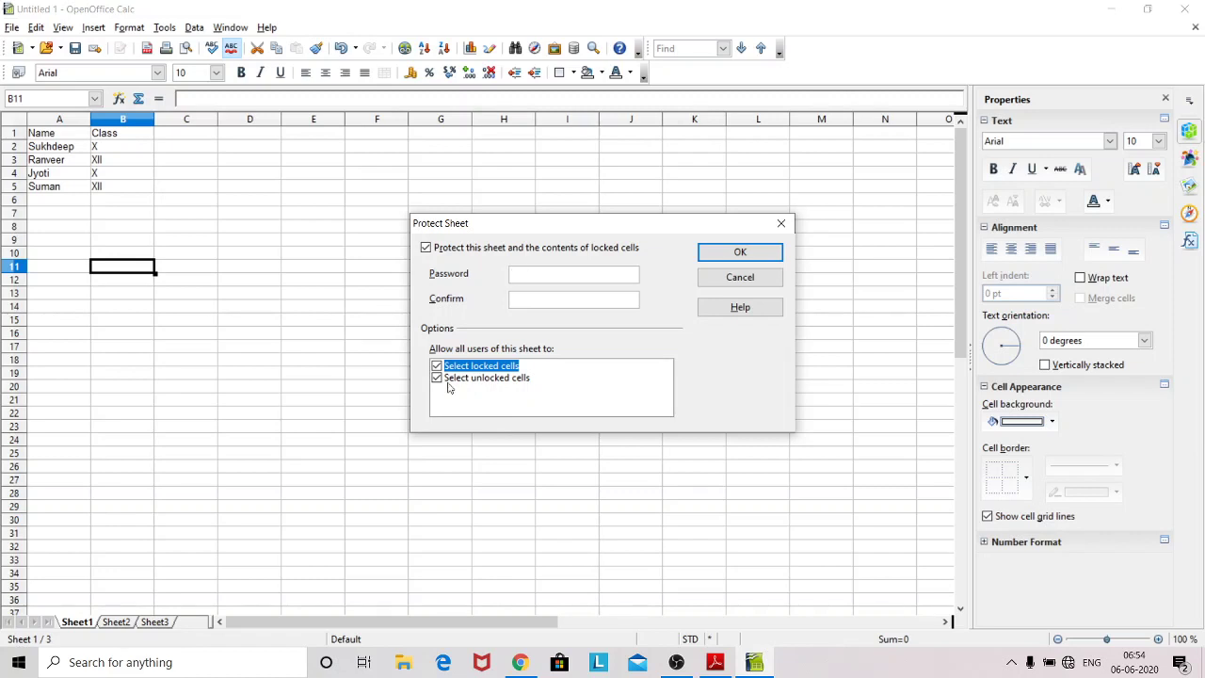
# Step: Protect the sheet with no password and confirm deleting the name in A4 is refused
pyautogui.click(713, 262)
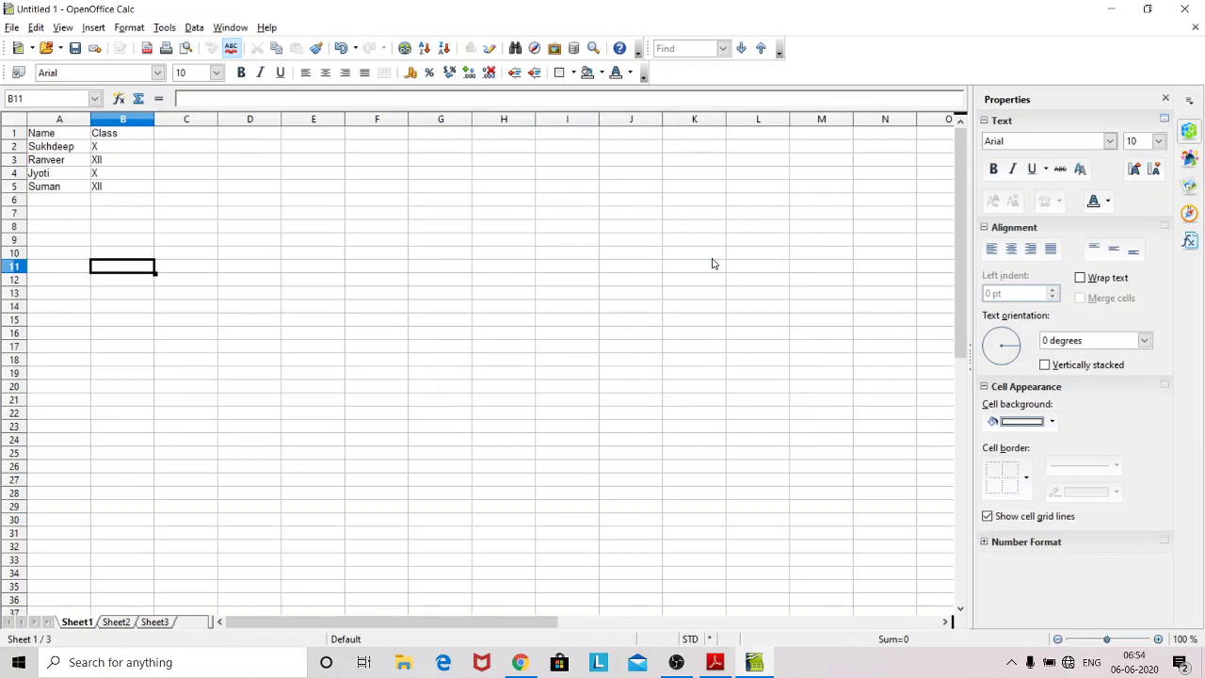
pyautogui.click(107, 203)
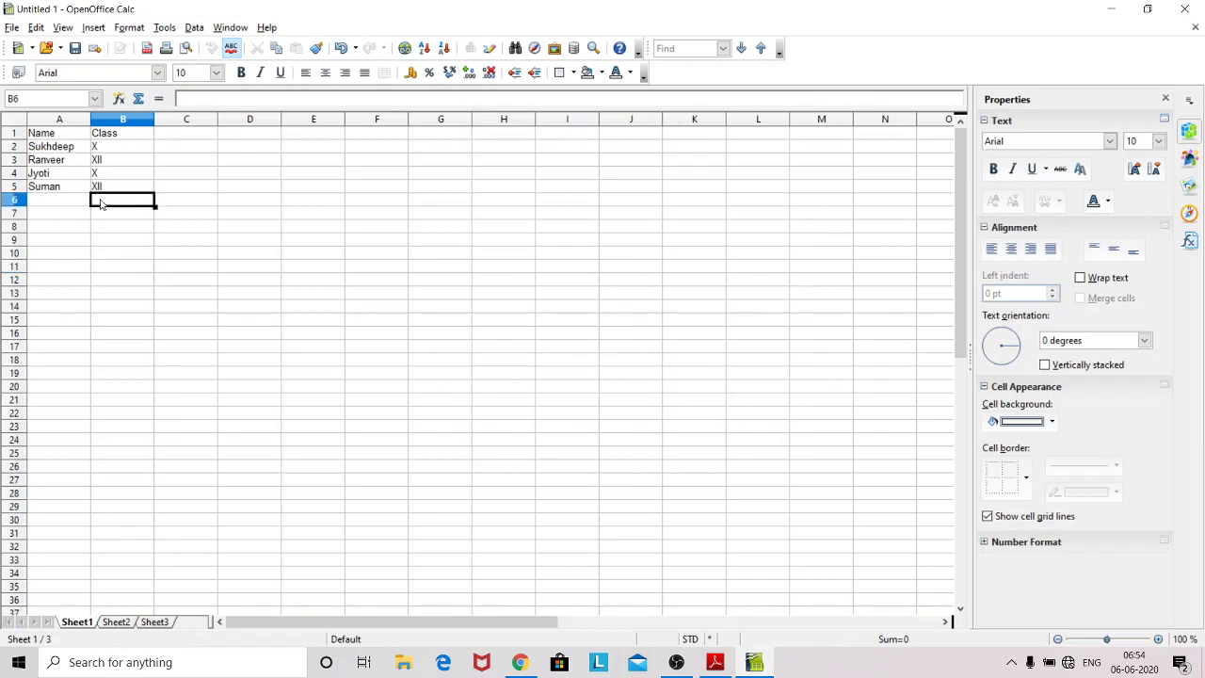
pyautogui.click(48, 166)
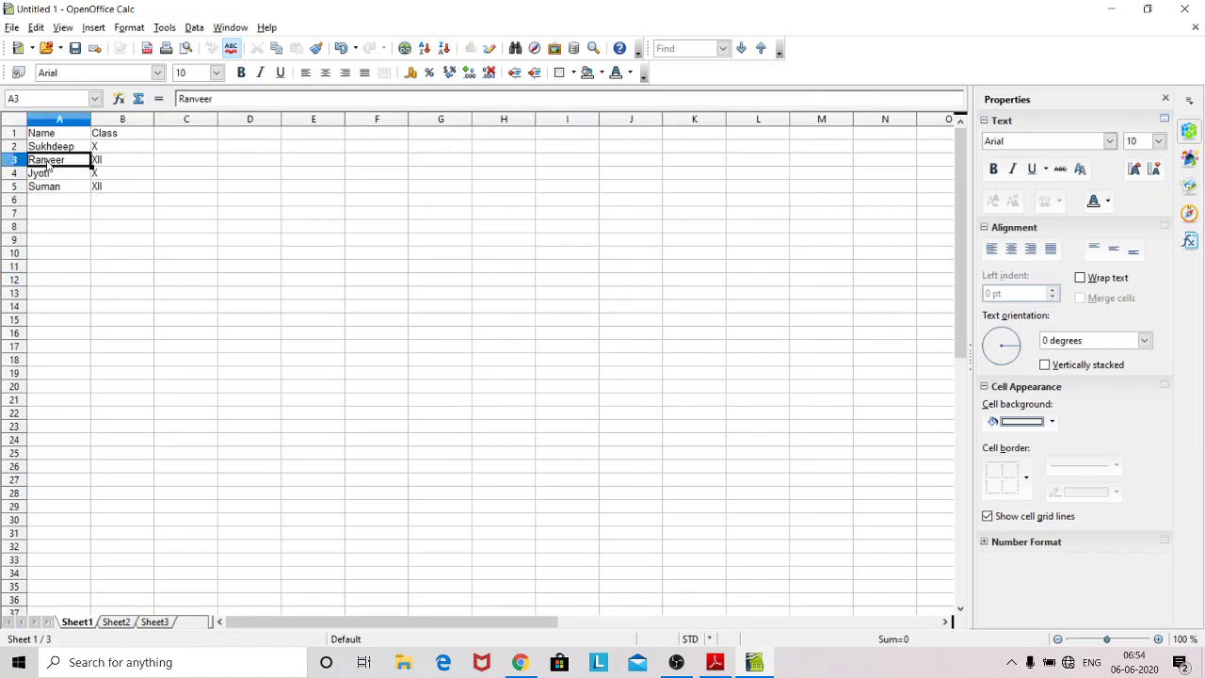
pyautogui.press('Down')
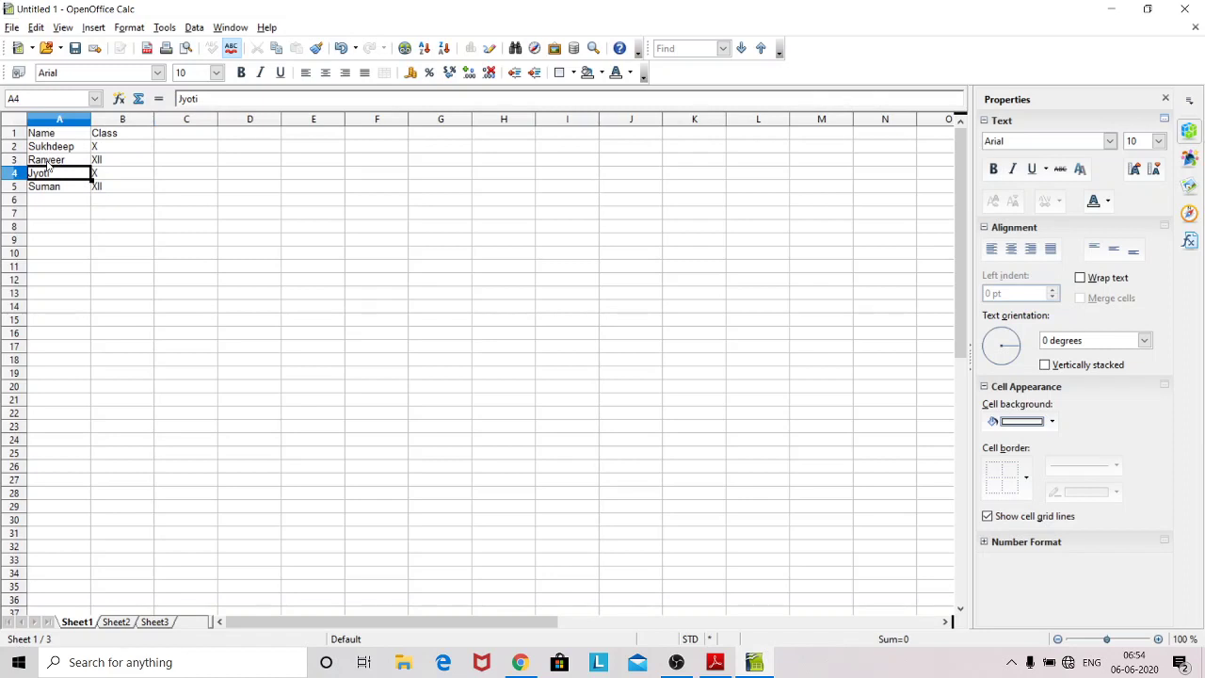
pyautogui.press('Delete')
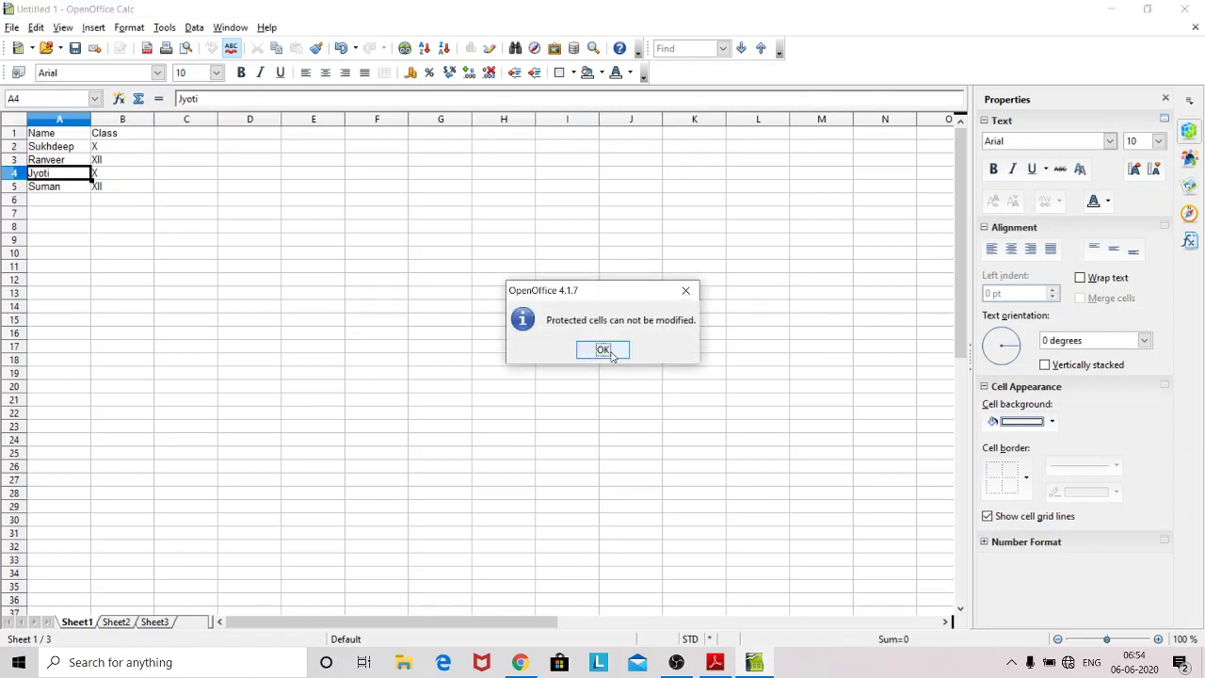
pyautogui.click(610, 355)
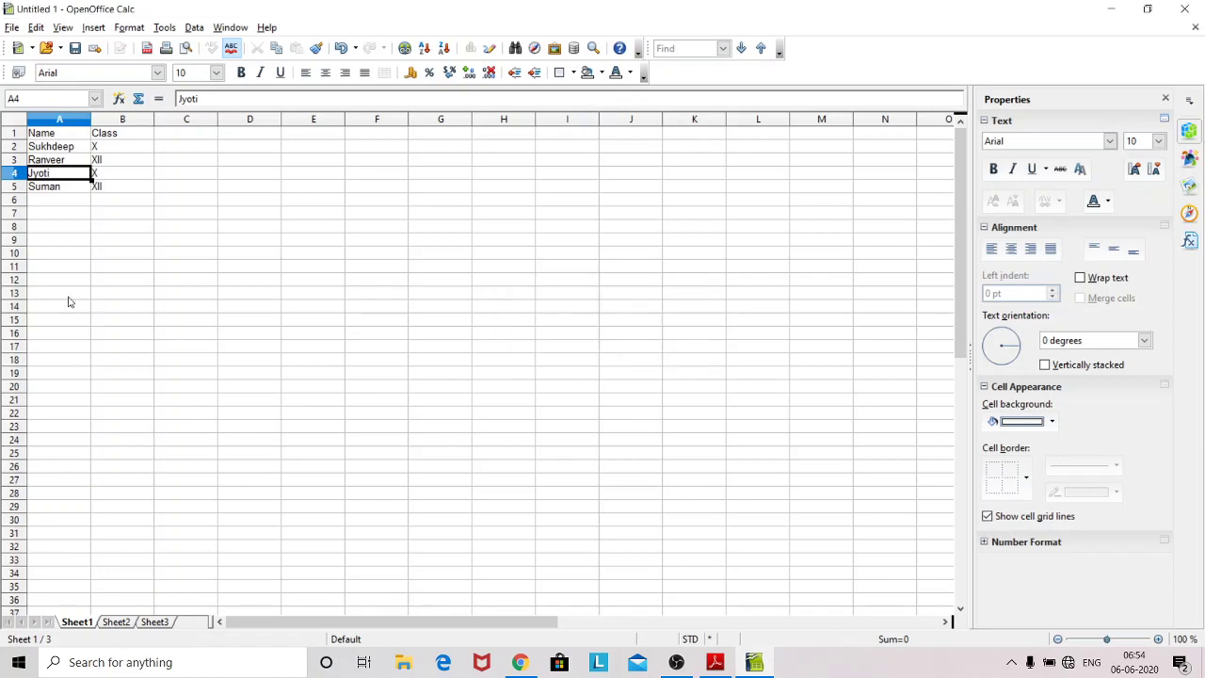
# Step: Try editing empty cell E15, dismiss the warning, then select cells B4, E6, H6, H17, E18, A4
pyautogui.click(323, 321)
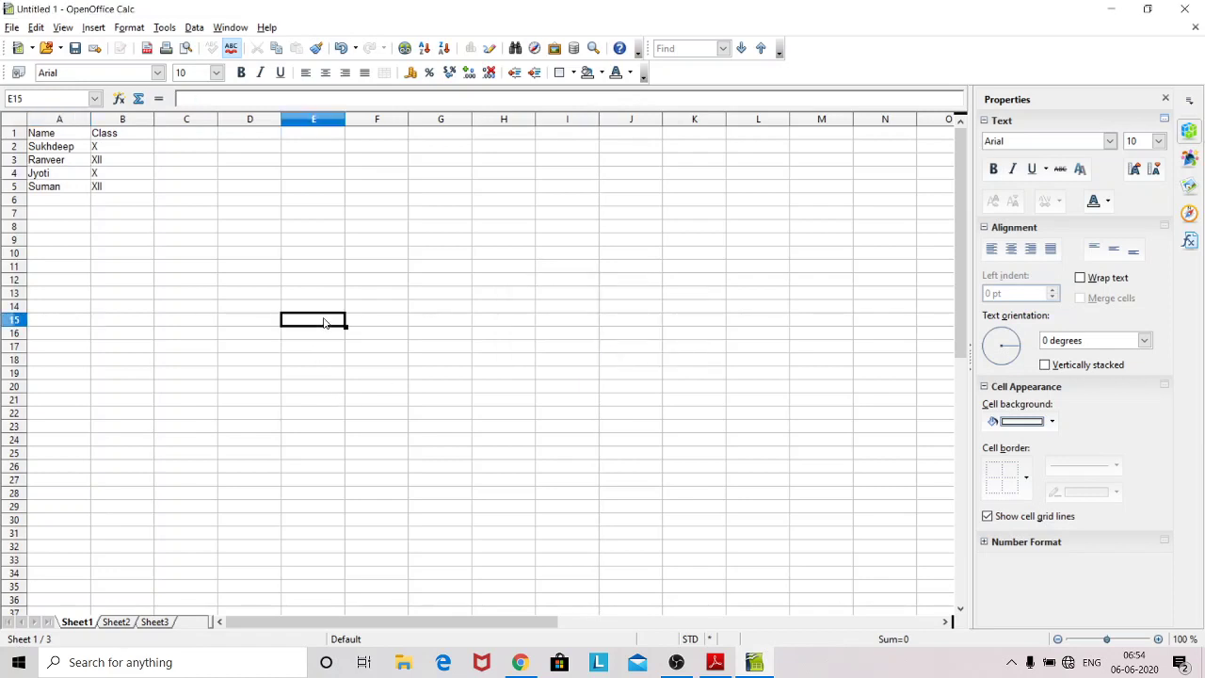
pyautogui.doubleClick(323, 321)
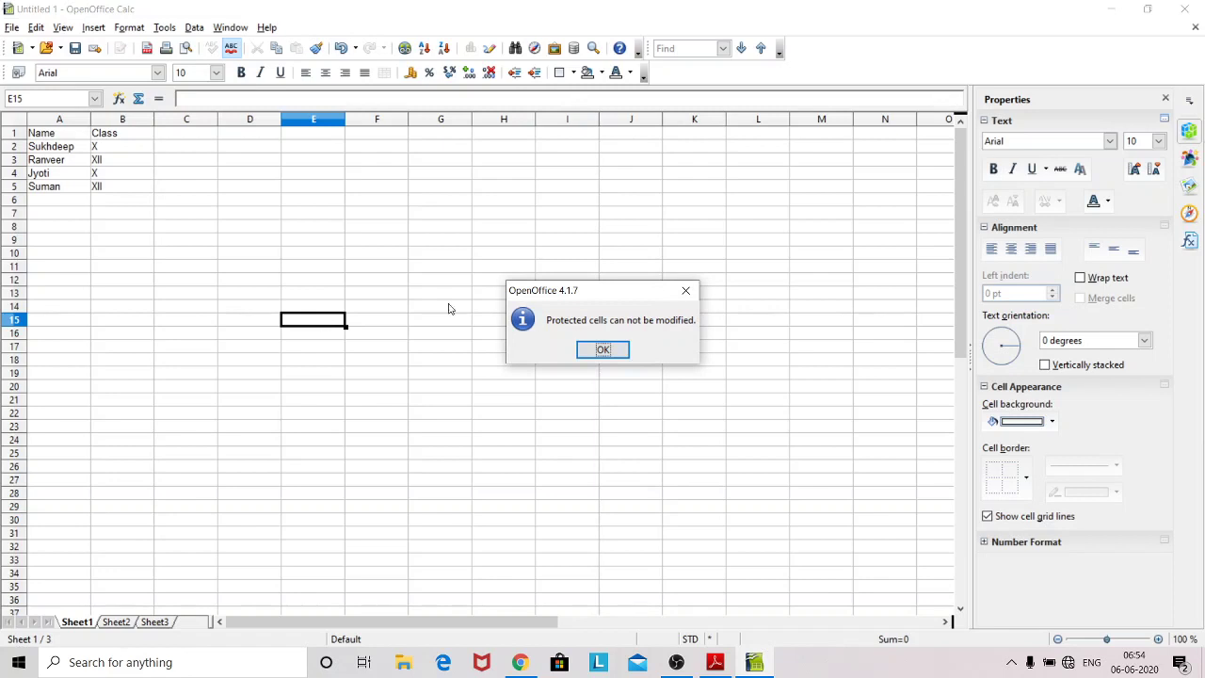
pyautogui.click(593, 347)
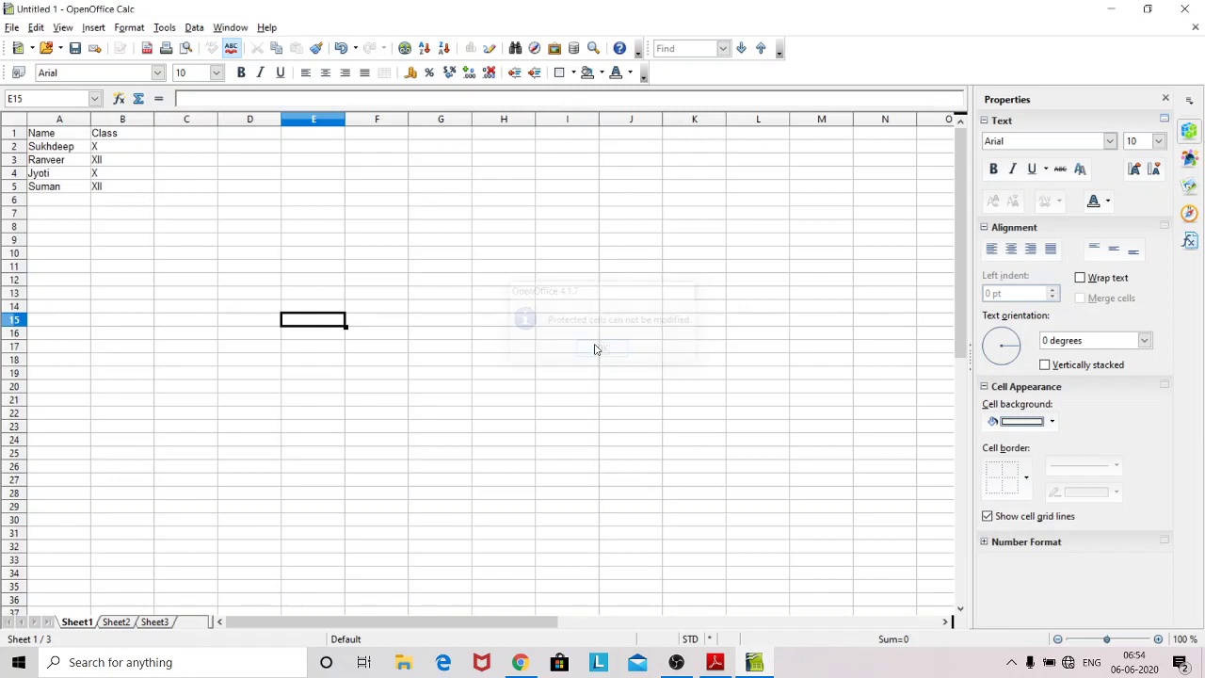
pyautogui.click(115, 176)
pyautogui.click(287, 201)
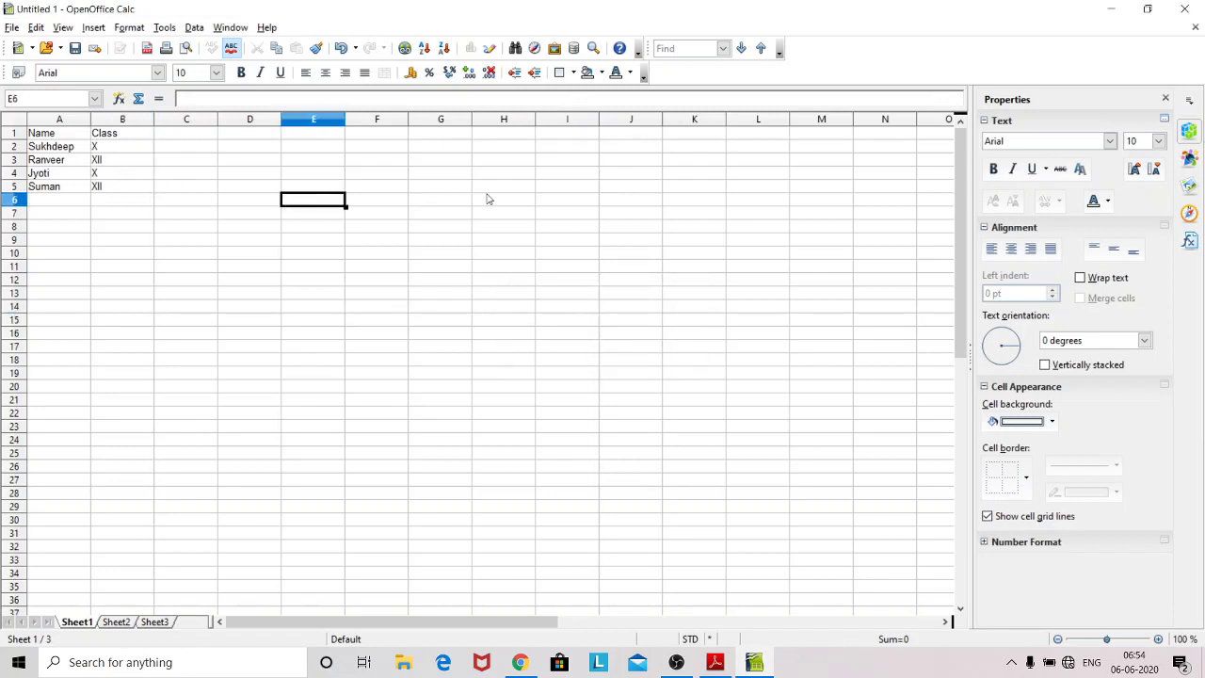
pyautogui.click(491, 199)
pyautogui.click(495, 275)
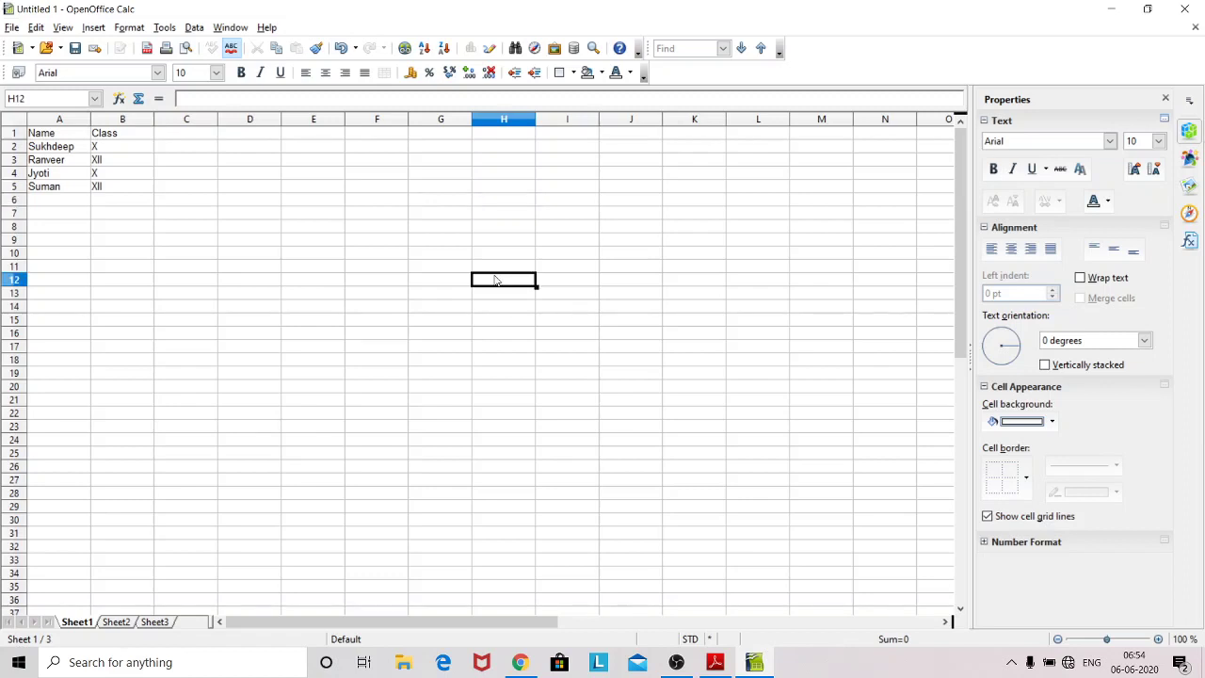
pyautogui.click(496, 348)
pyautogui.click(290, 364)
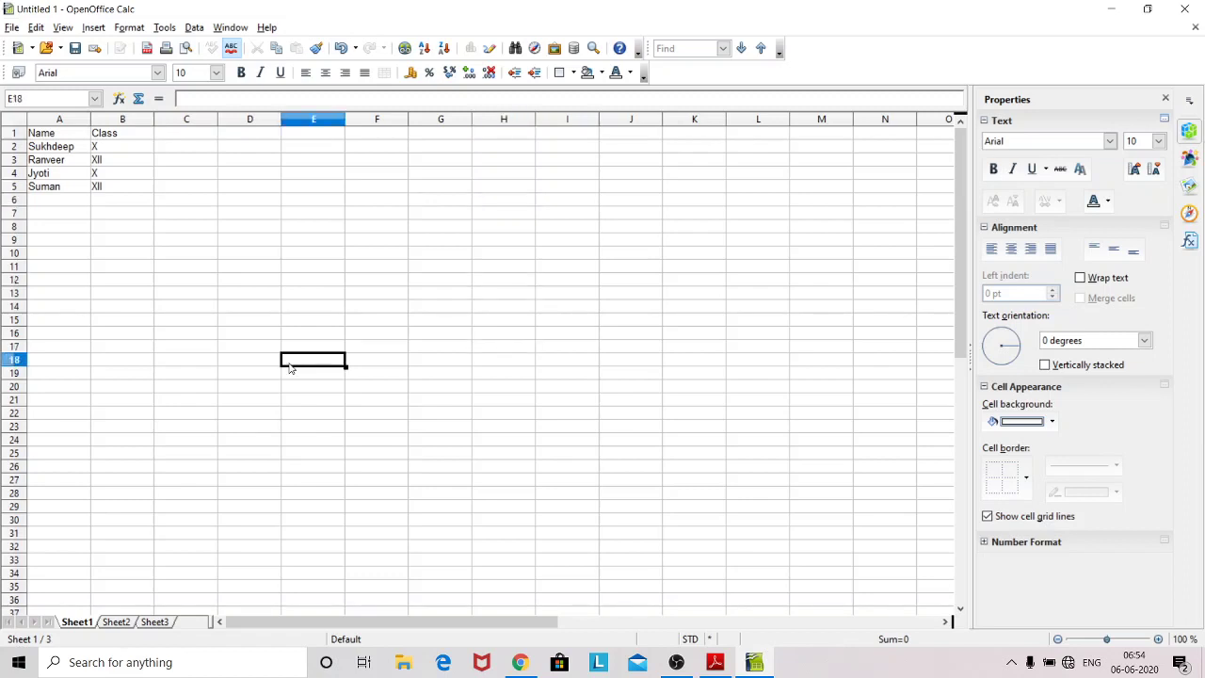
pyautogui.click(84, 178)
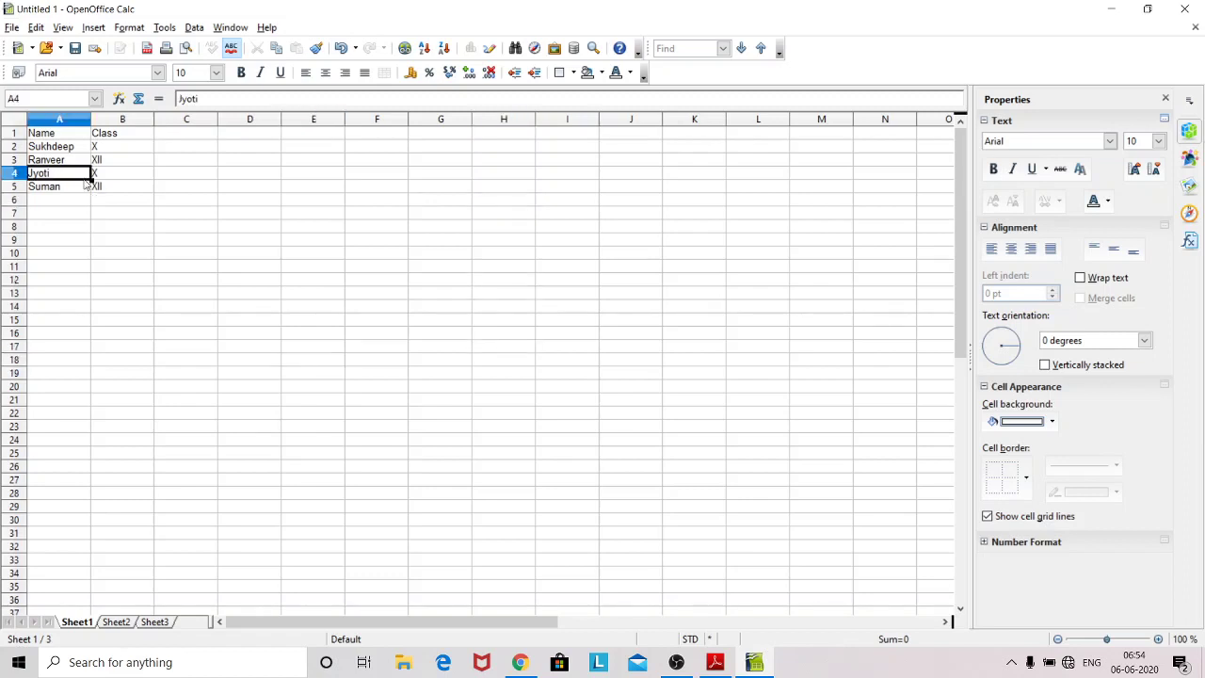
# Step: Unprotect Sheet1 and type gjgjh in cell B7
pyautogui.click(164, 29)
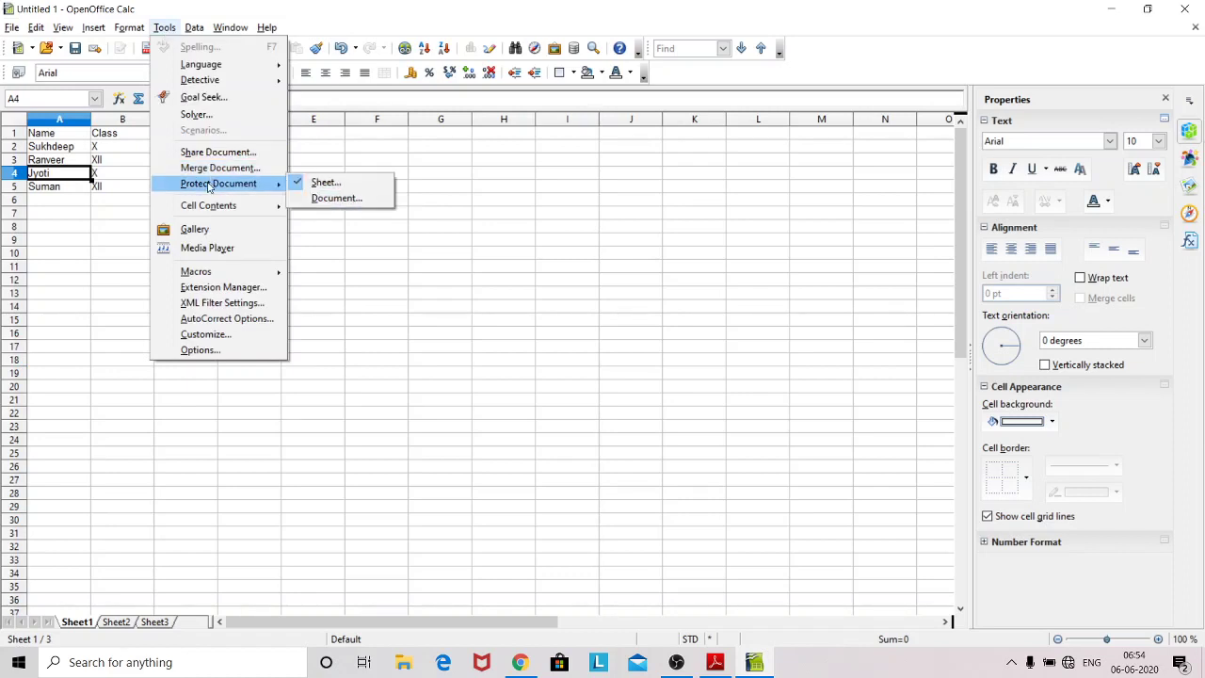
pyautogui.moveTo(211, 184)
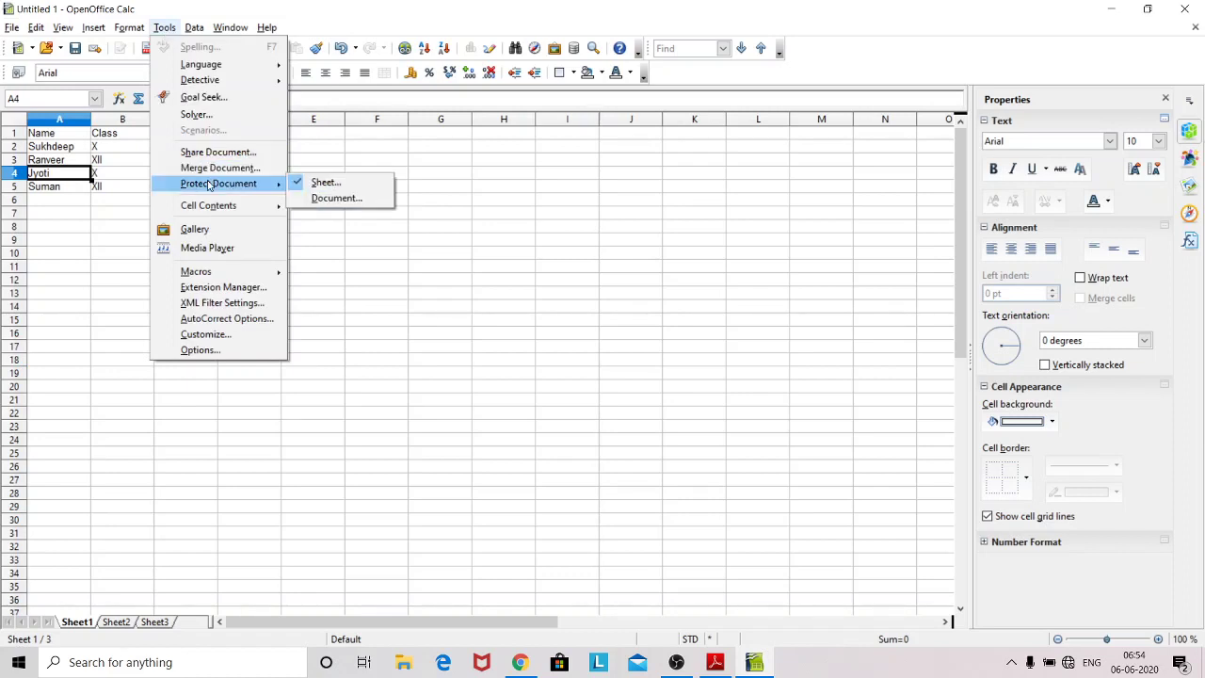
pyautogui.click(332, 191)
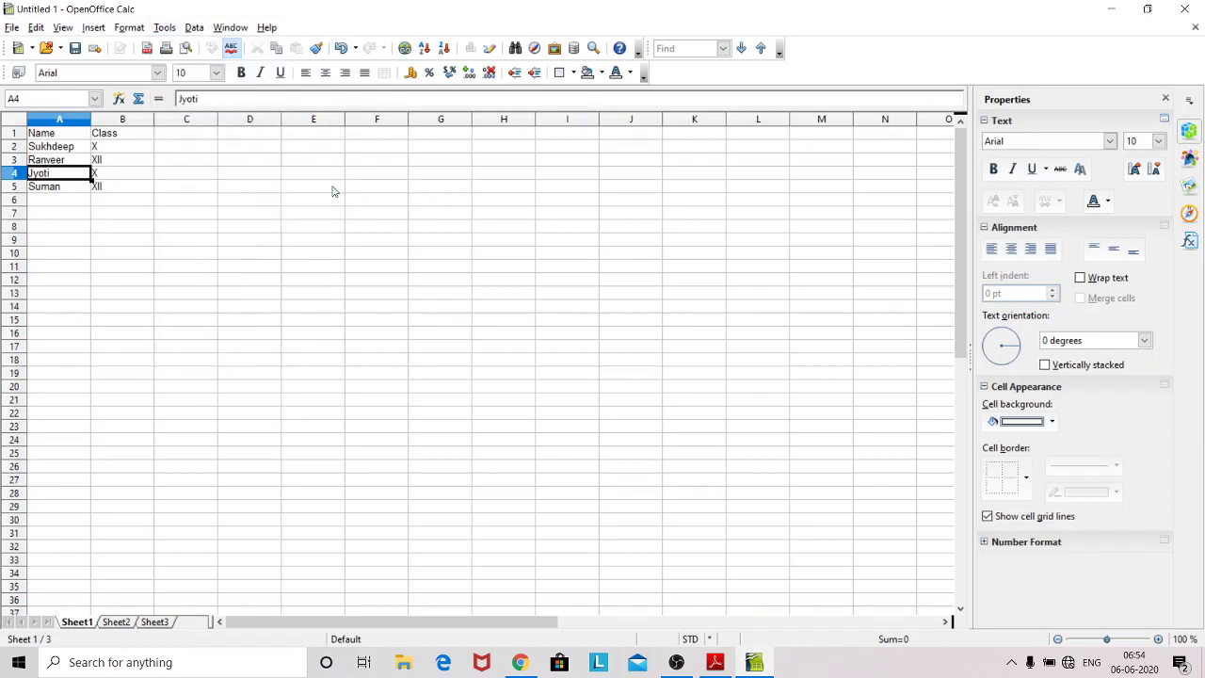
pyautogui.click(104, 213)
pyautogui.write('gjgjh')
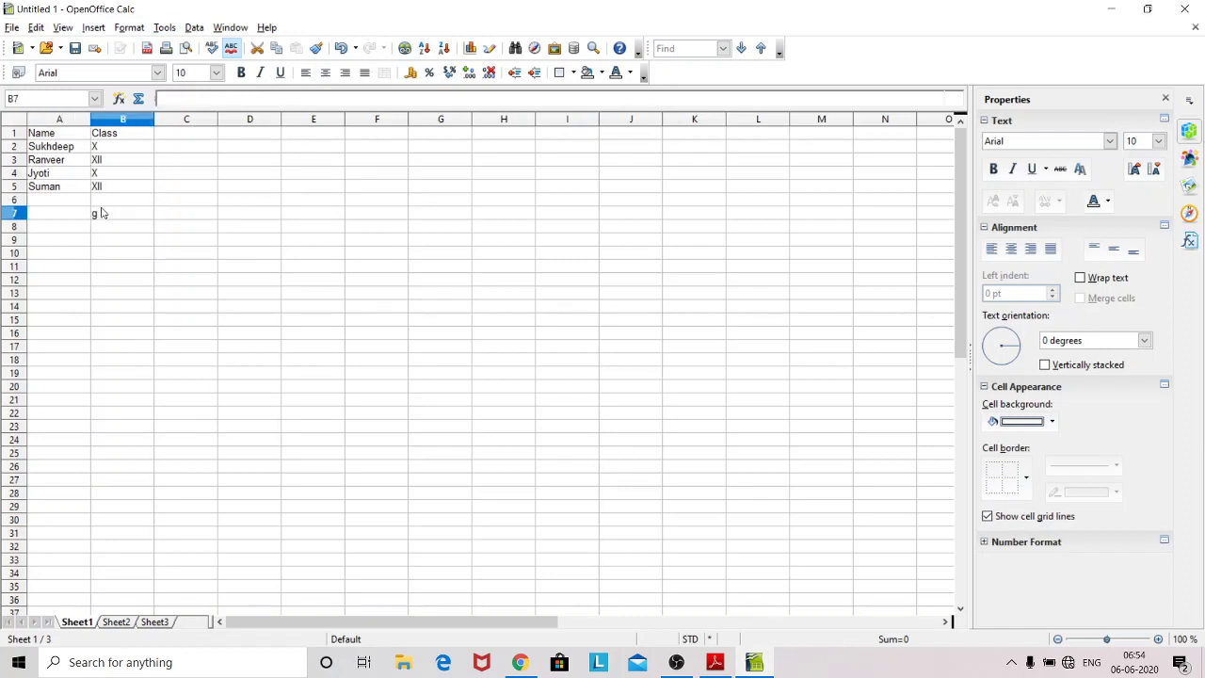
# Step: Bring up the Protect Sheet dialog for Sheet1 again
pyautogui.click(166, 28)
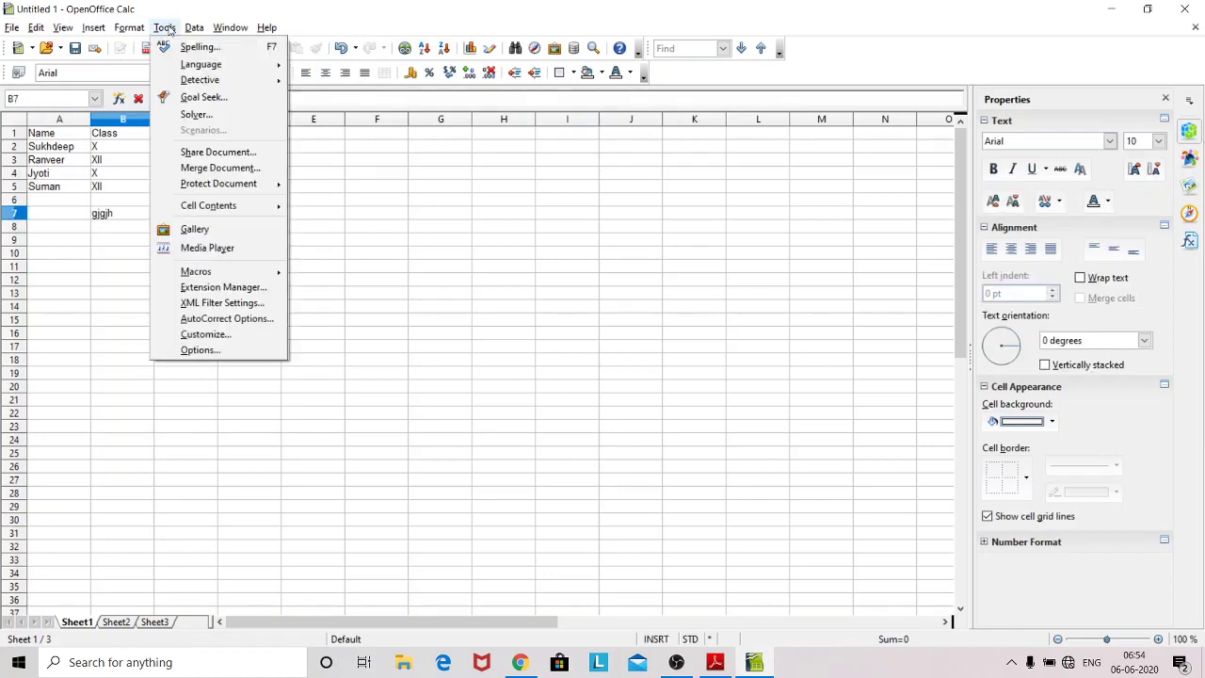
pyautogui.moveTo(209, 185)
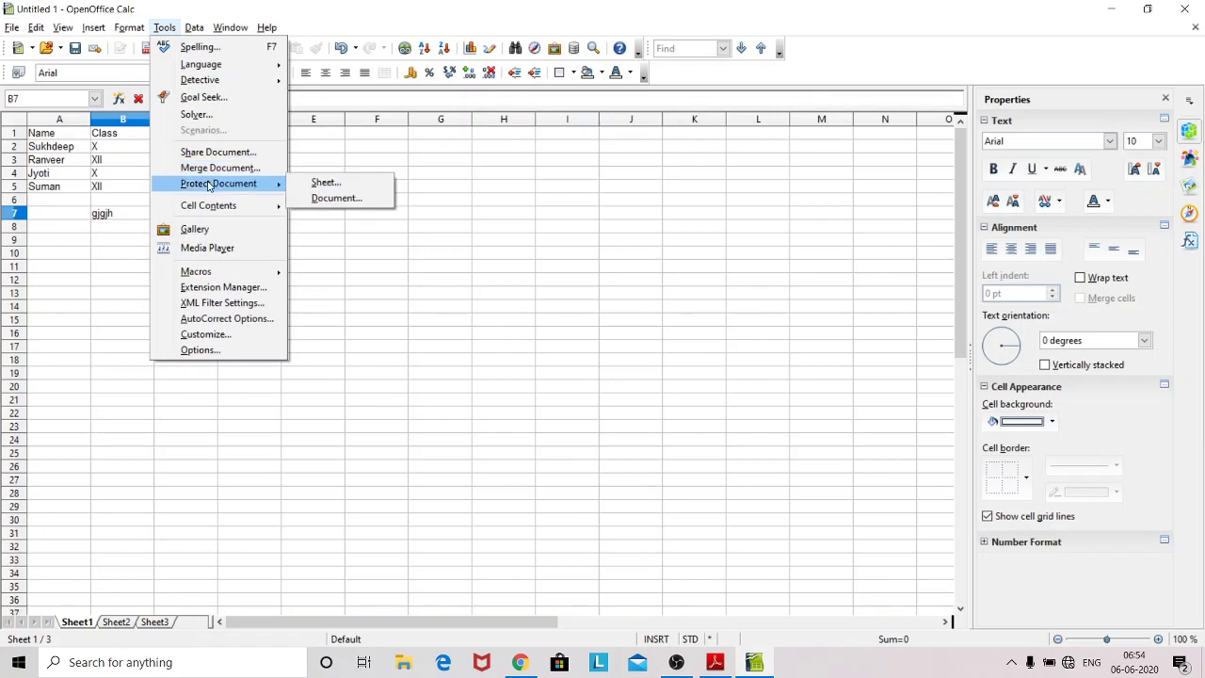
pyautogui.click(314, 181)
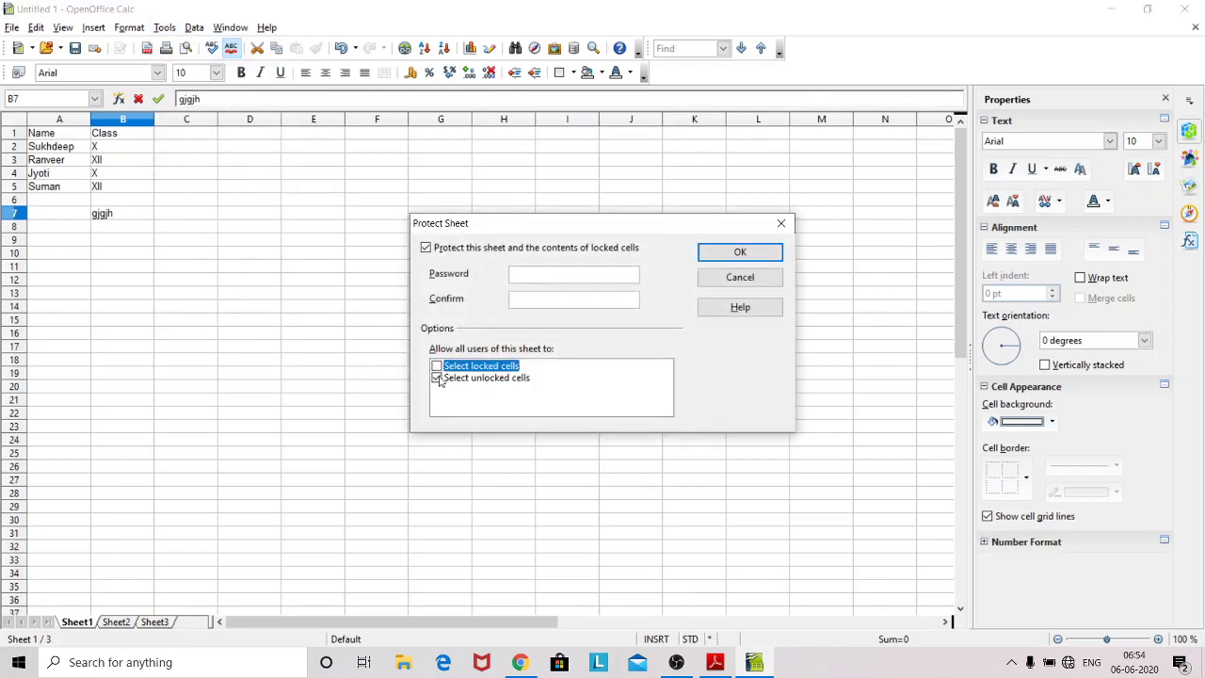
# Step: Clear Select unlocked cells and protect Sheet1 with no password
pyautogui.click(437, 378)
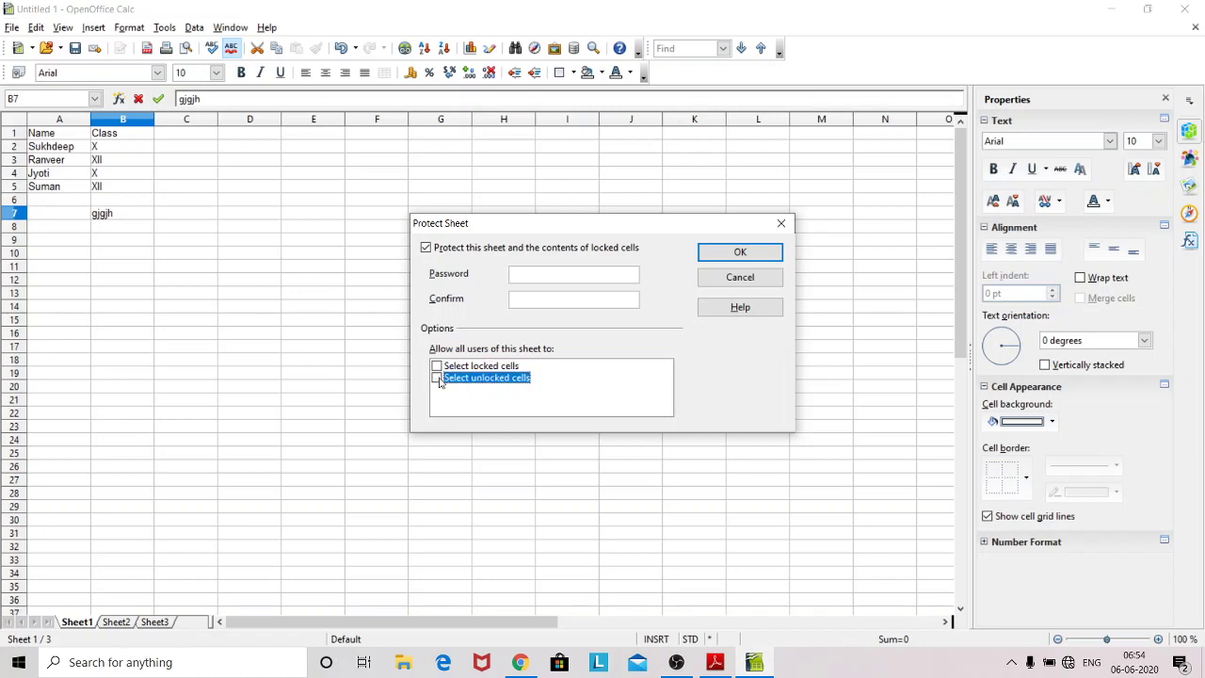
pyautogui.click(732, 254)
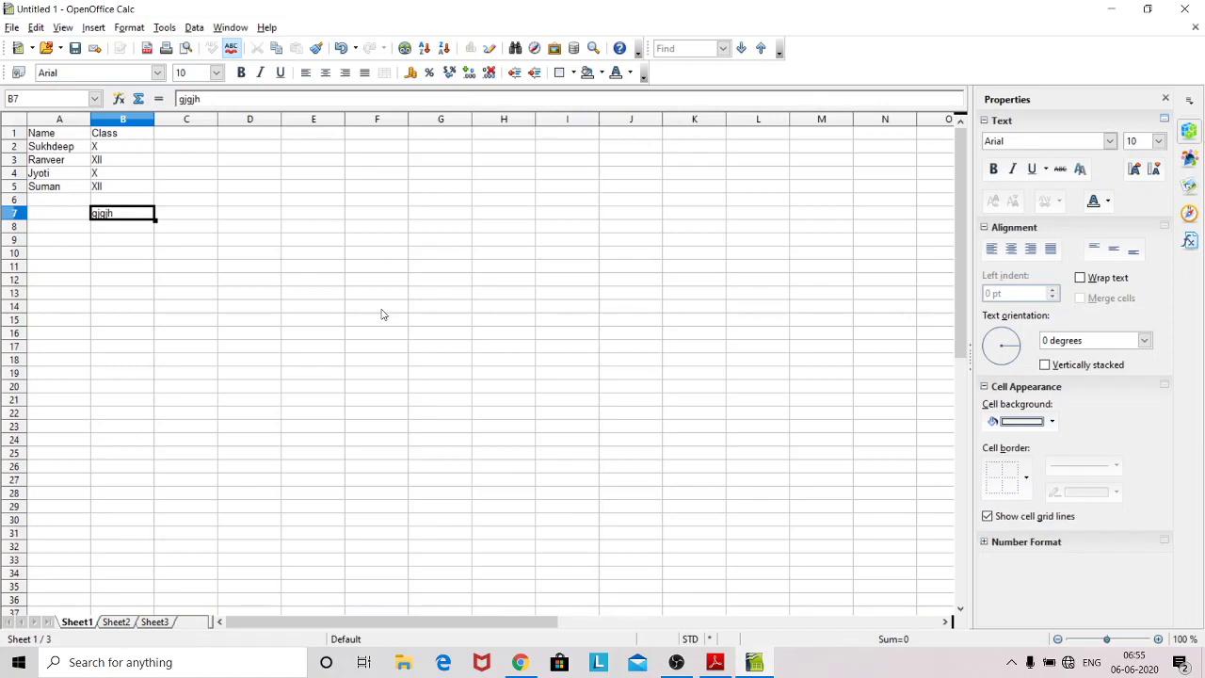
# Step: Type mgjhg into cell C16 on Sheet2, then return to Sheet1
pyautogui.click(115, 621)
pyautogui.click(158, 332)
pyautogui.write('mgjhg')
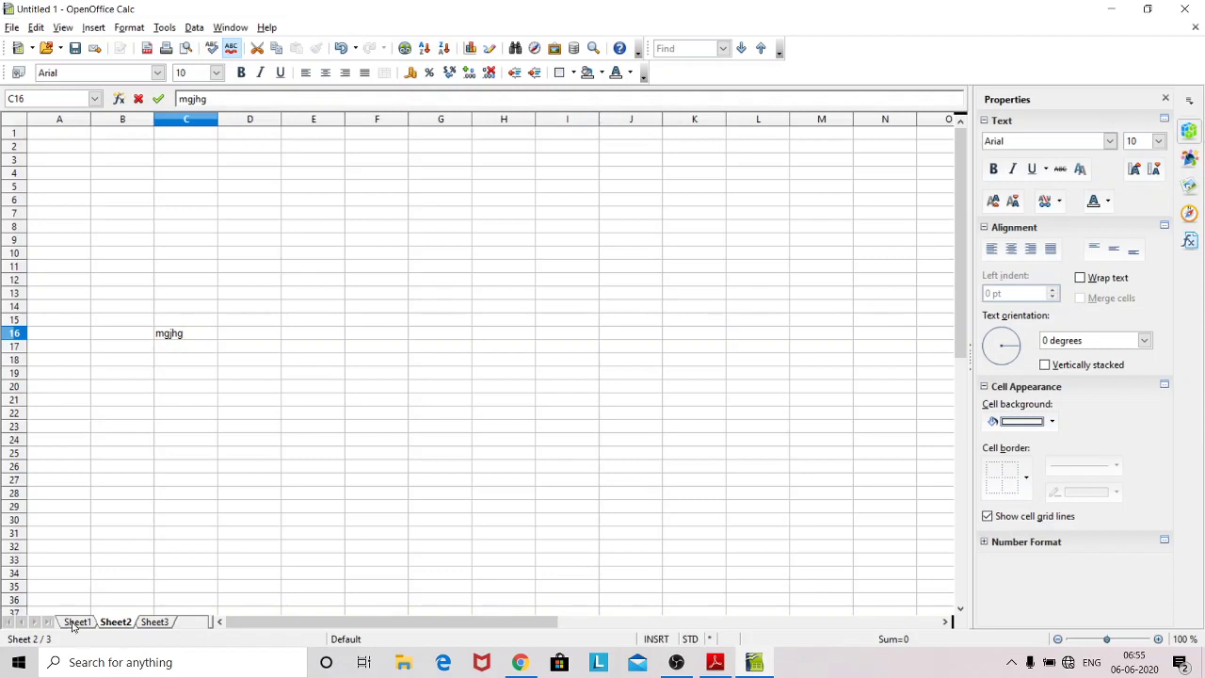
pyautogui.click(77, 625)
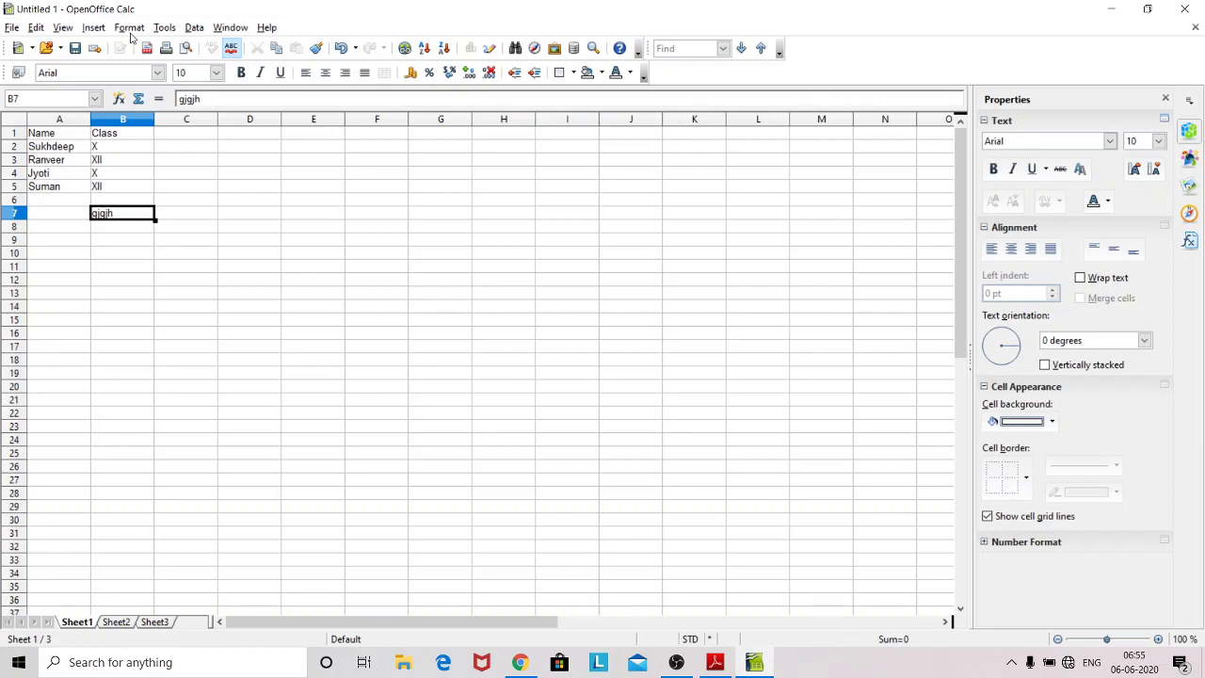
# Step: Browse the Format and Data menus, then unprotect Sheet1 and select cell C12
pyautogui.click(133, 34)
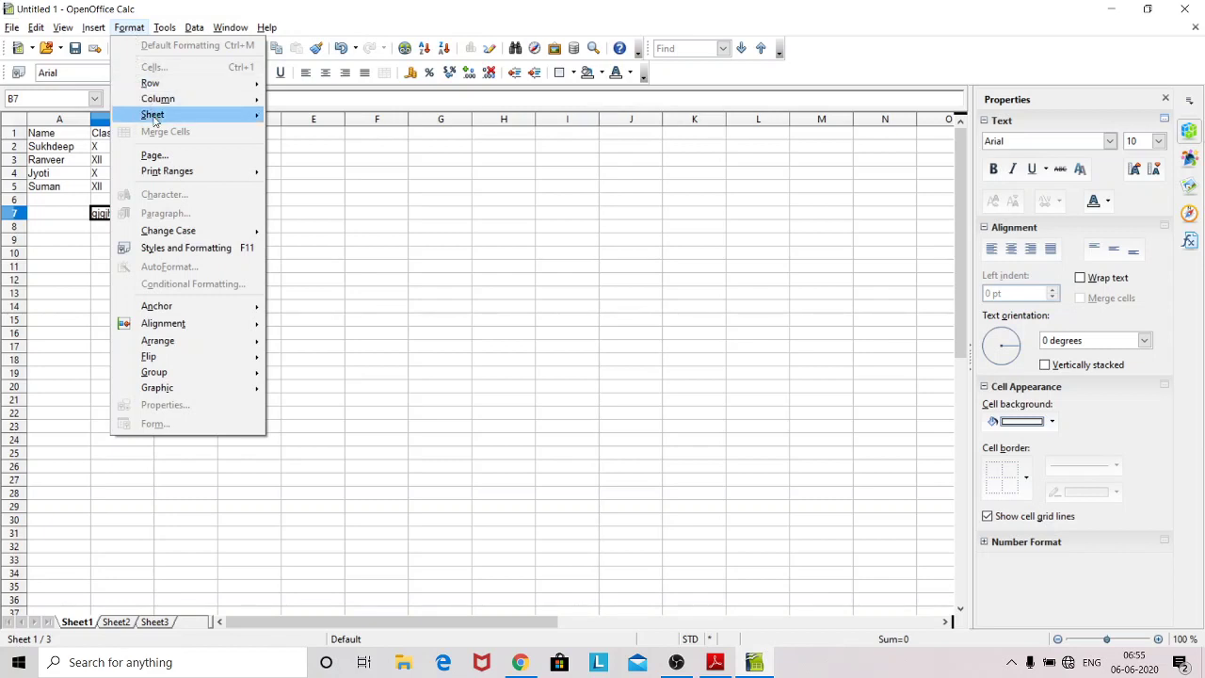
pyautogui.moveTo(155, 120)
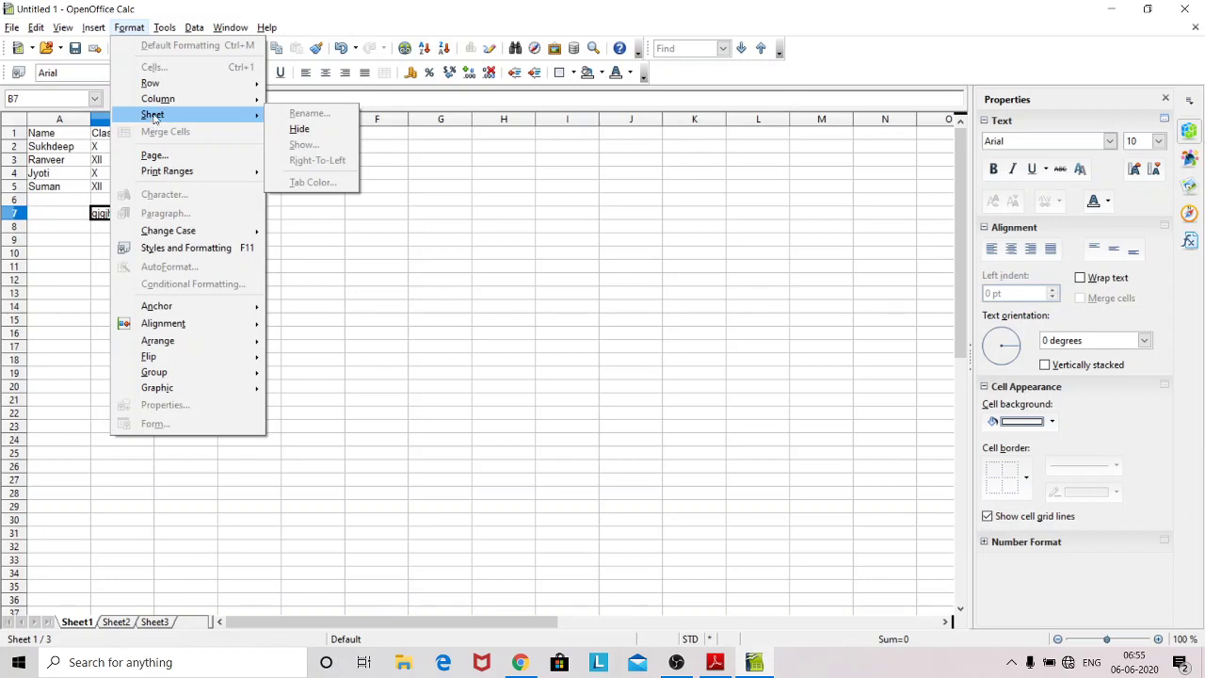
pyautogui.click(367, 242)
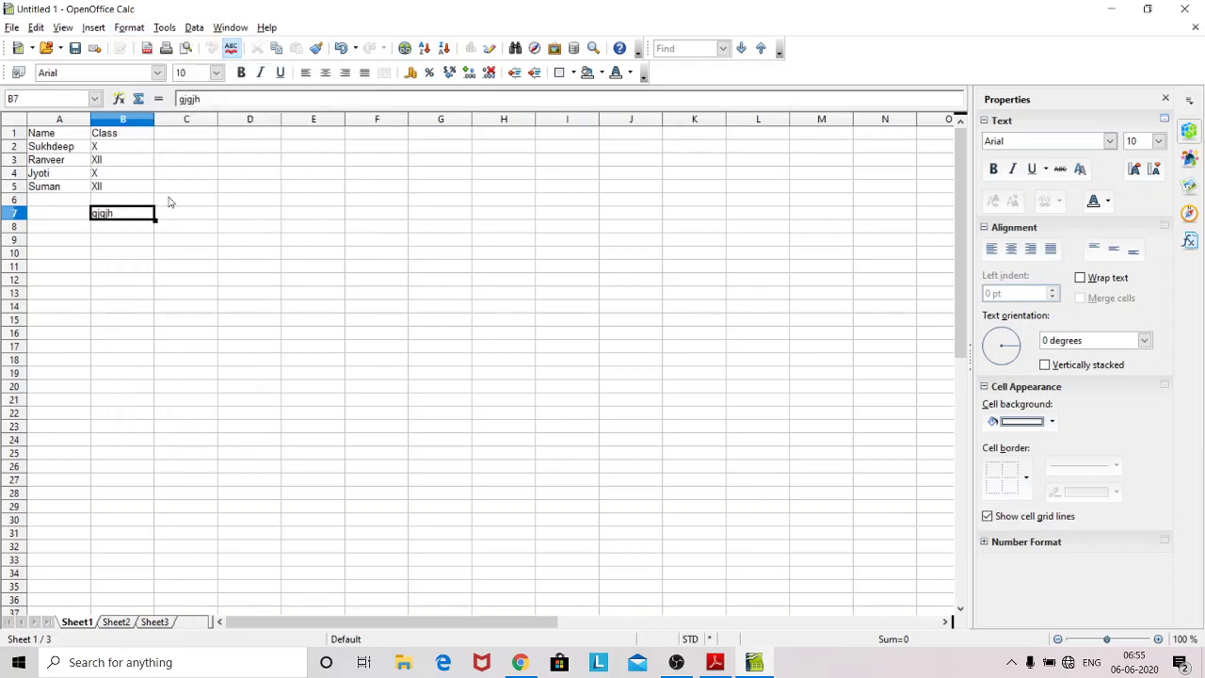
pyautogui.click(193, 28)
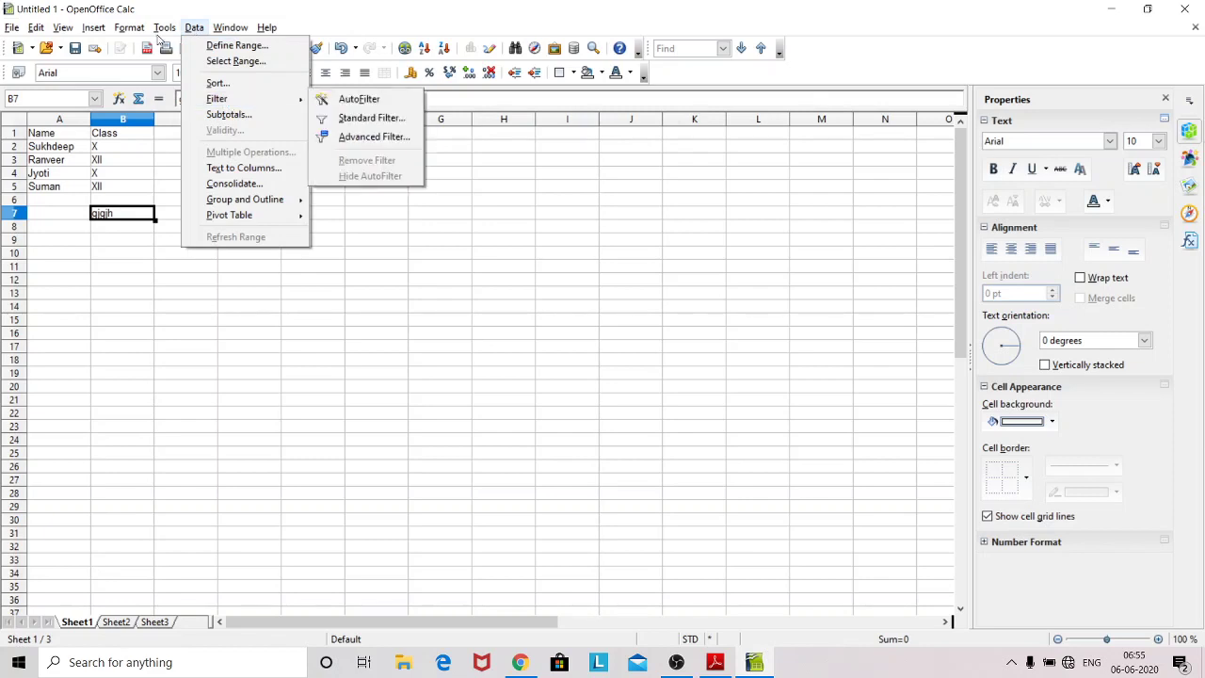
pyautogui.moveTo(165, 29)
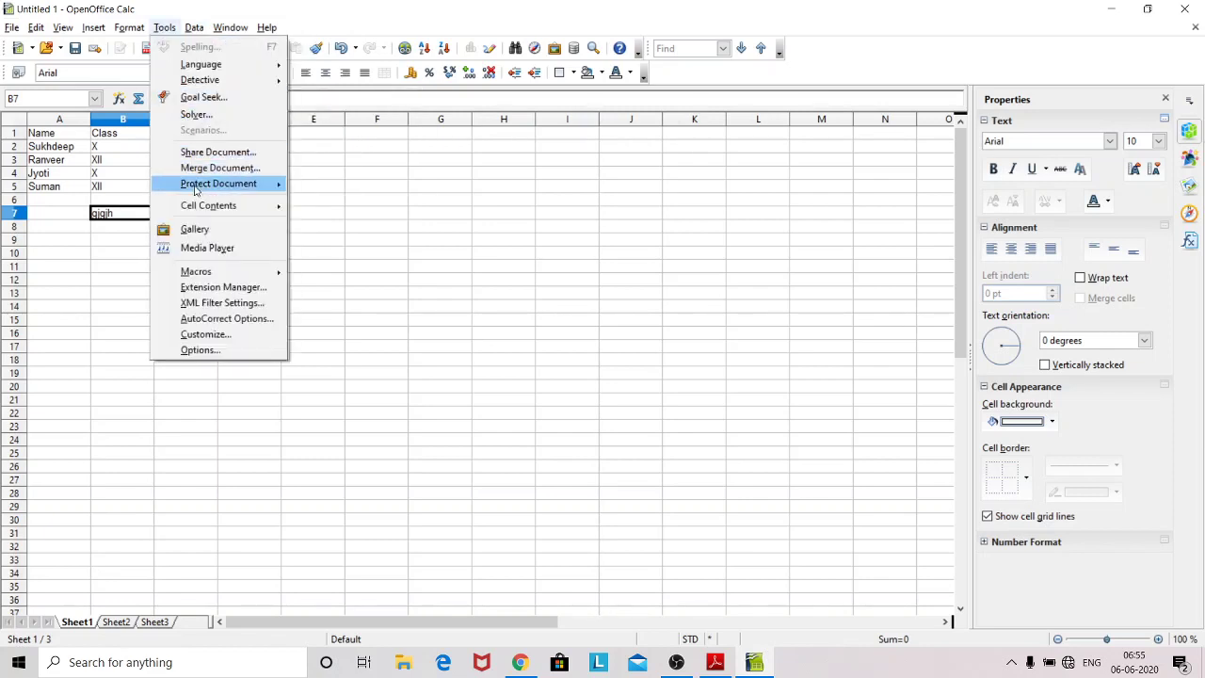
pyautogui.moveTo(197, 184)
pyautogui.click(320, 185)
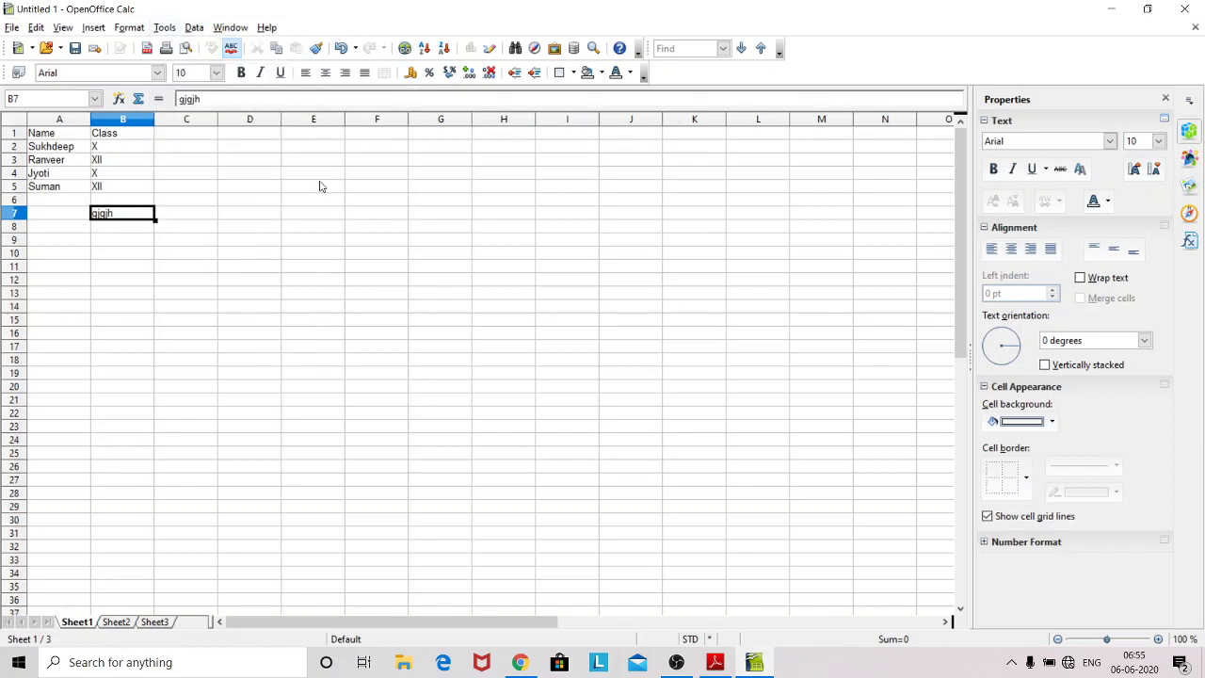
pyautogui.click(198, 285)
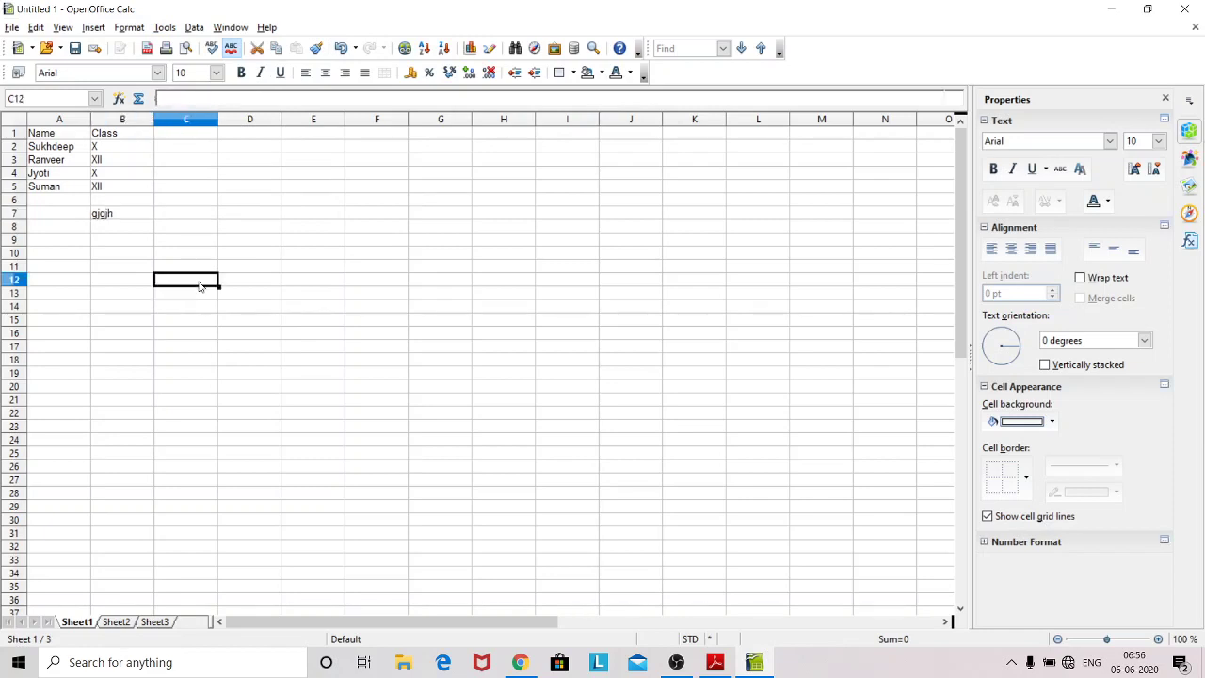
# Step: Type hghj in C12 and clear its Protected option under Format Cells > Cell Protection
pyautogui.write('hghj')
pyautogui.click(131, 30)
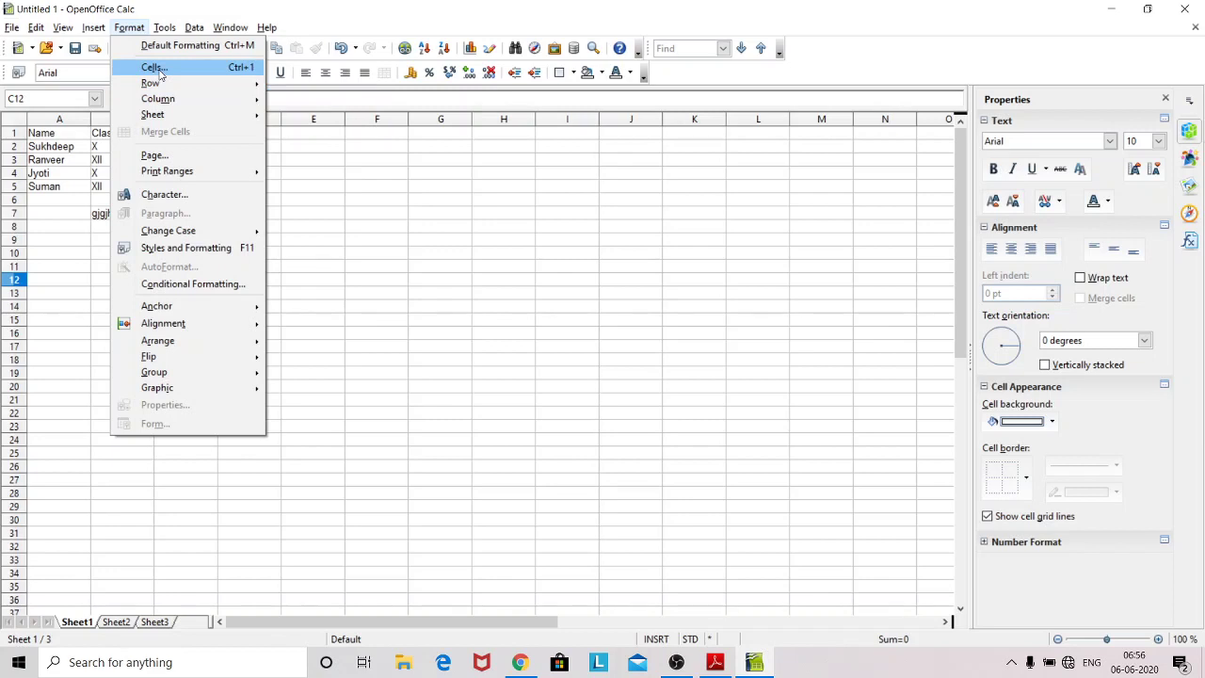
pyautogui.click(153, 68)
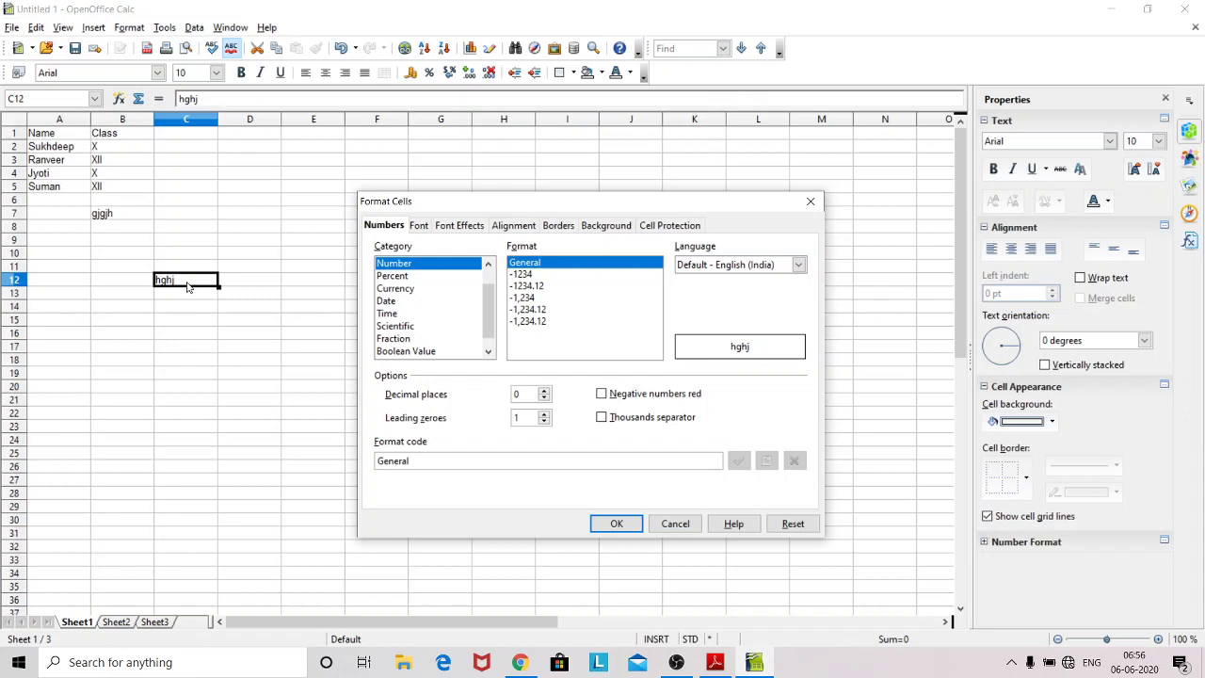
pyautogui.click(674, 230)
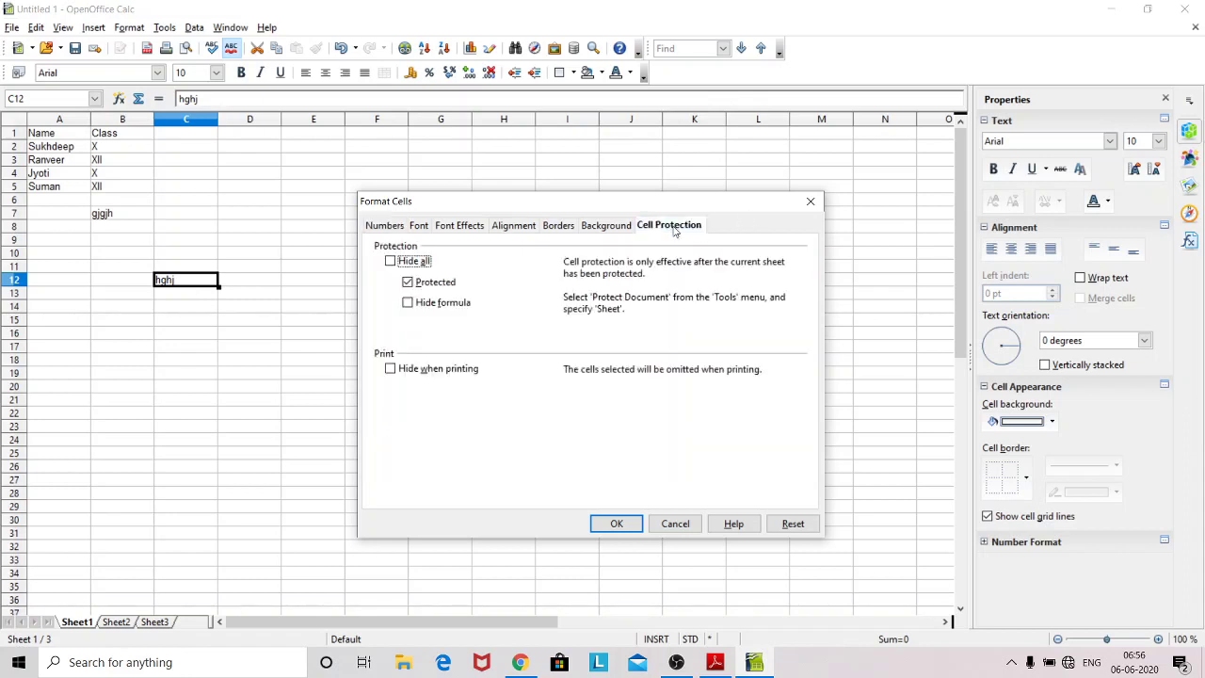
pyautogui.click(408, 283)
pyautogui.click(633, 528)
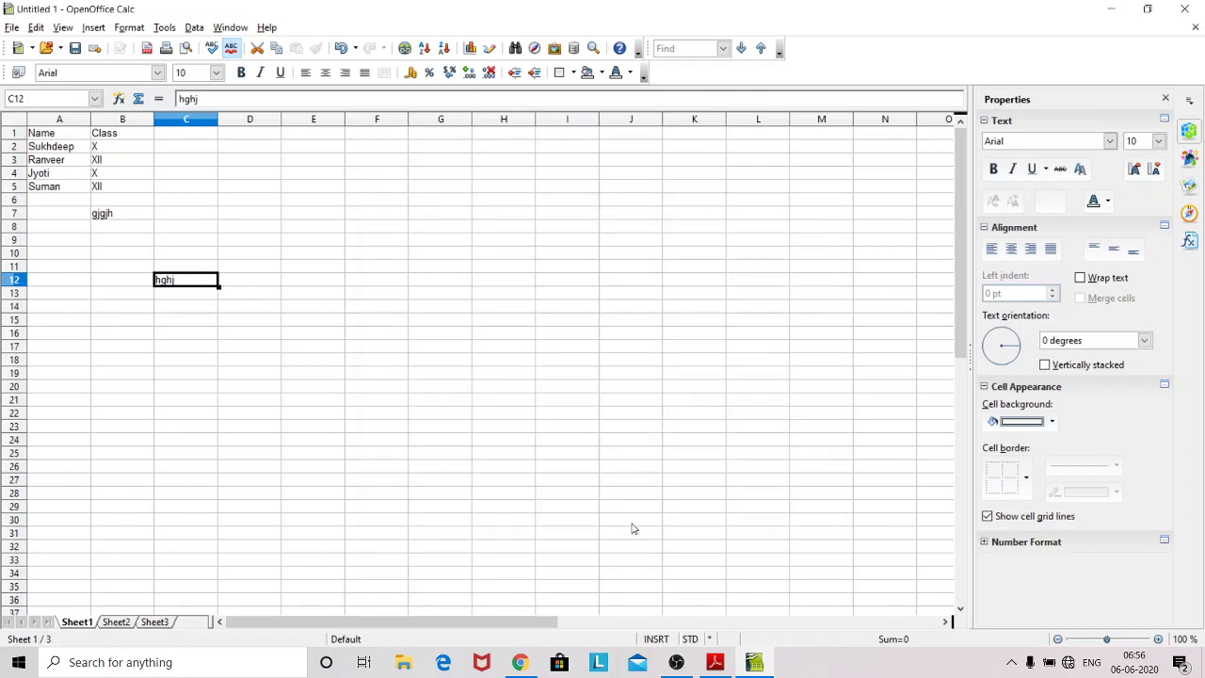
# Step: Protect Sheet1 again with the Protect Sheet dialog
pyautogui.click(165, 28)
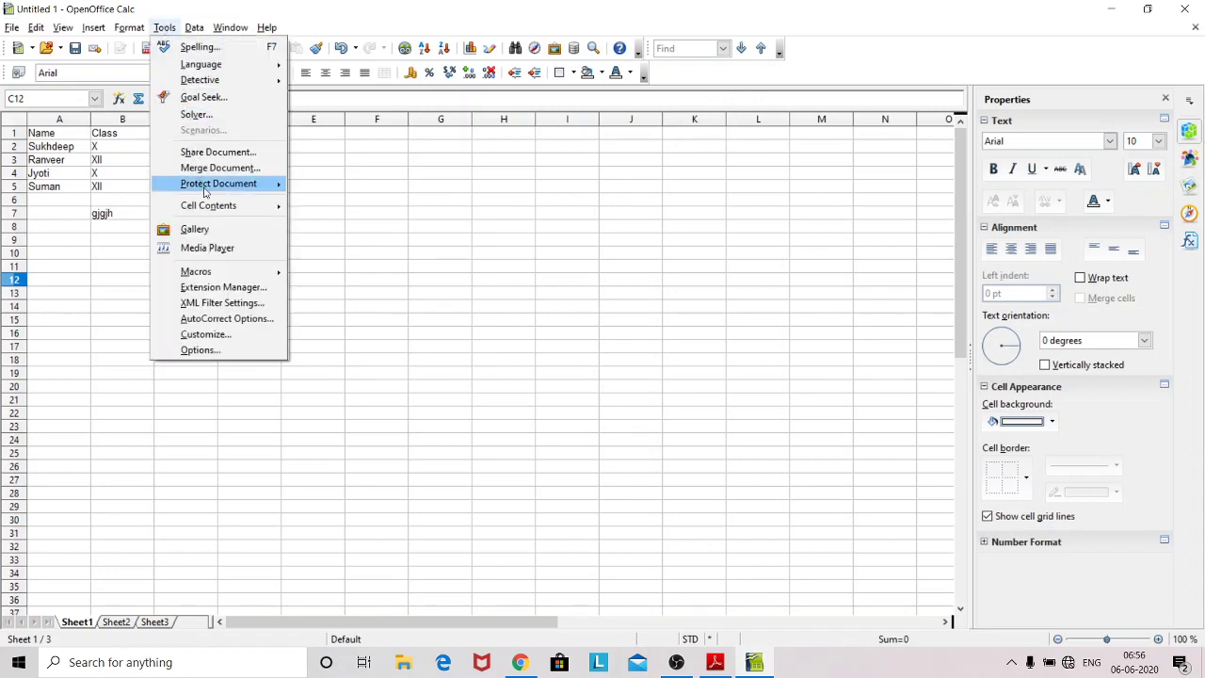
pyautogui.moveTo(206, 184)
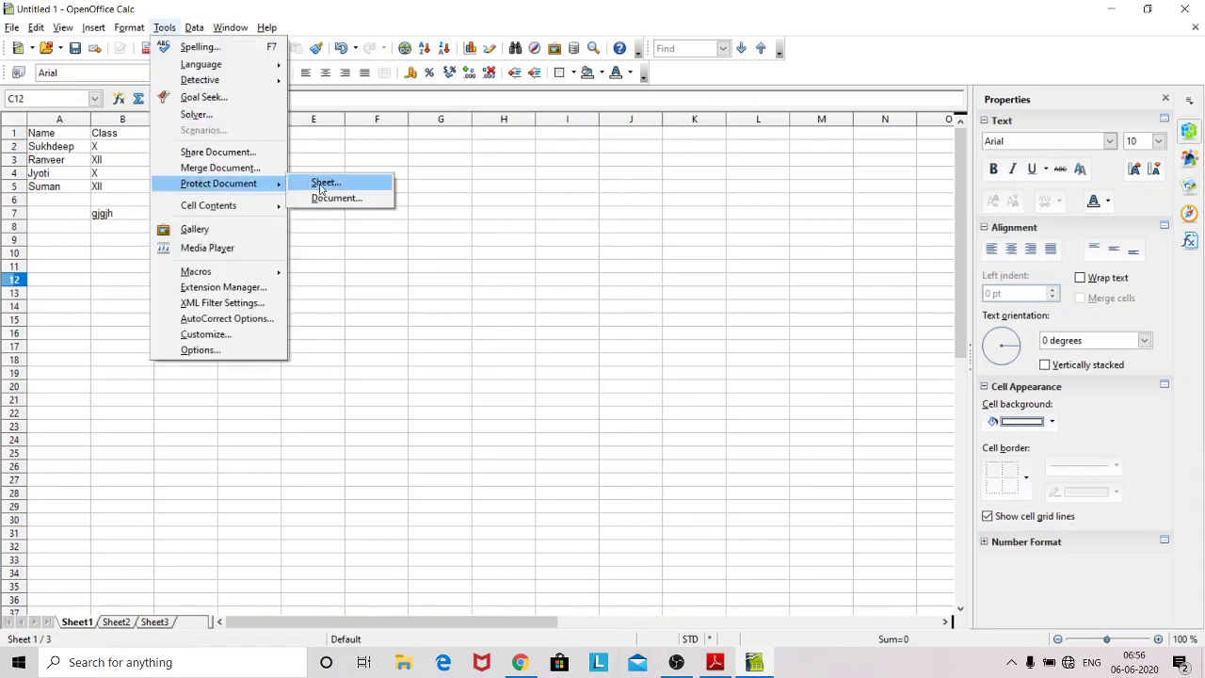
pyautogui.click(320, 185)
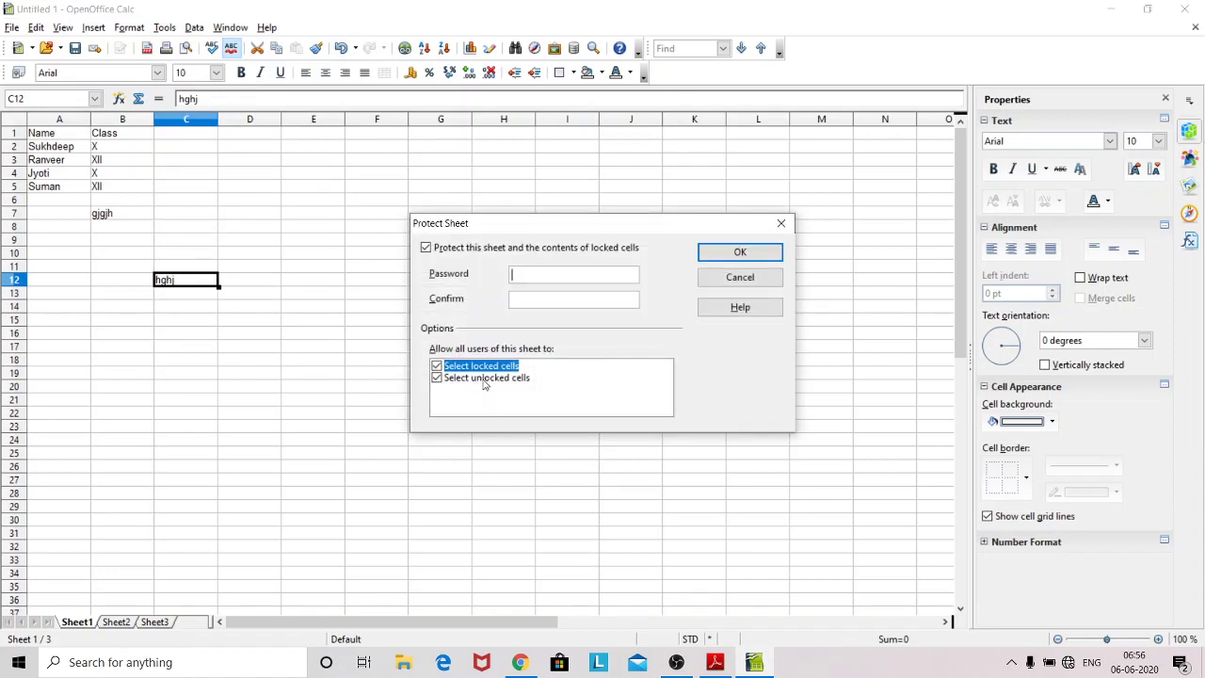
pyautogui.click(741, 252)
# Step: Confirm locked D3 refuses edits, then type jhfhgf in unlocked cell C12
pyautogui.click(224, 166)
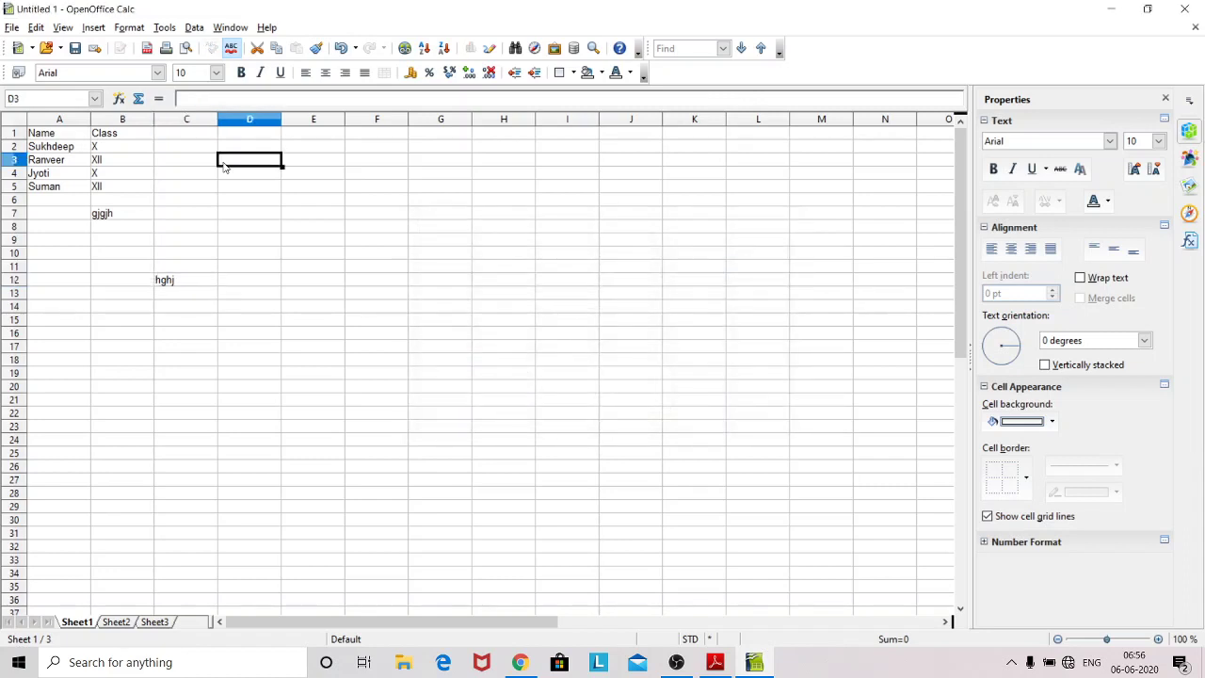
pyautogui.doubleClick(224, 166)
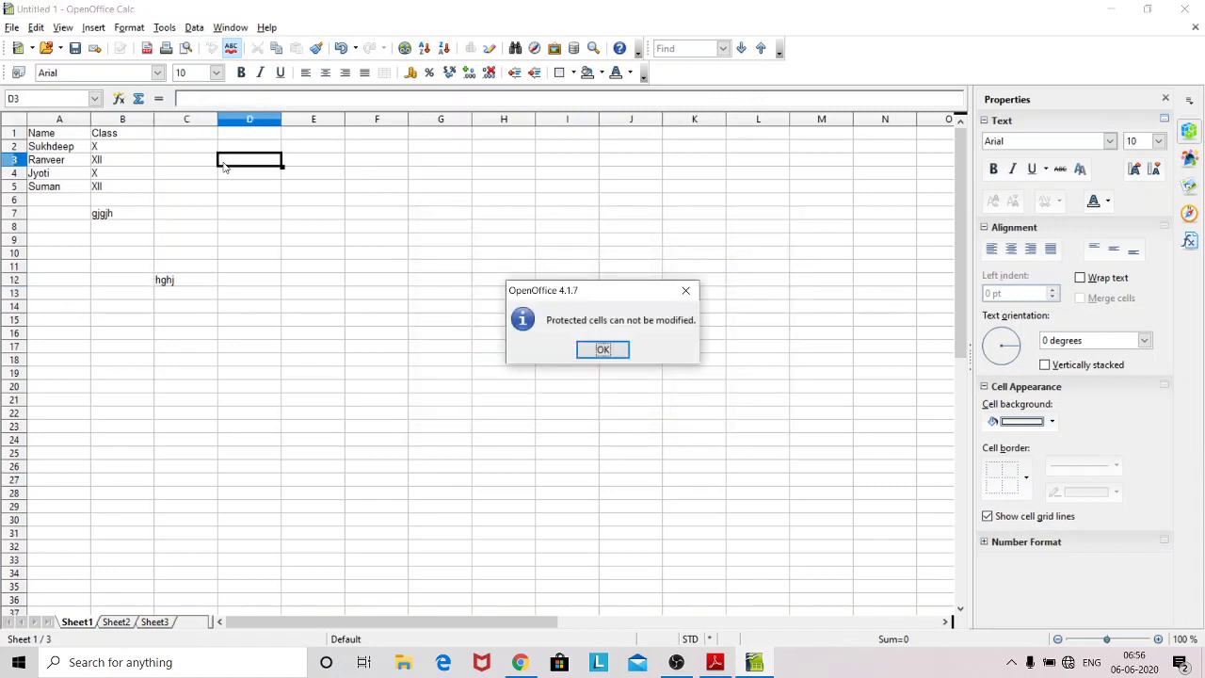
pyautogui.click(607, 348)
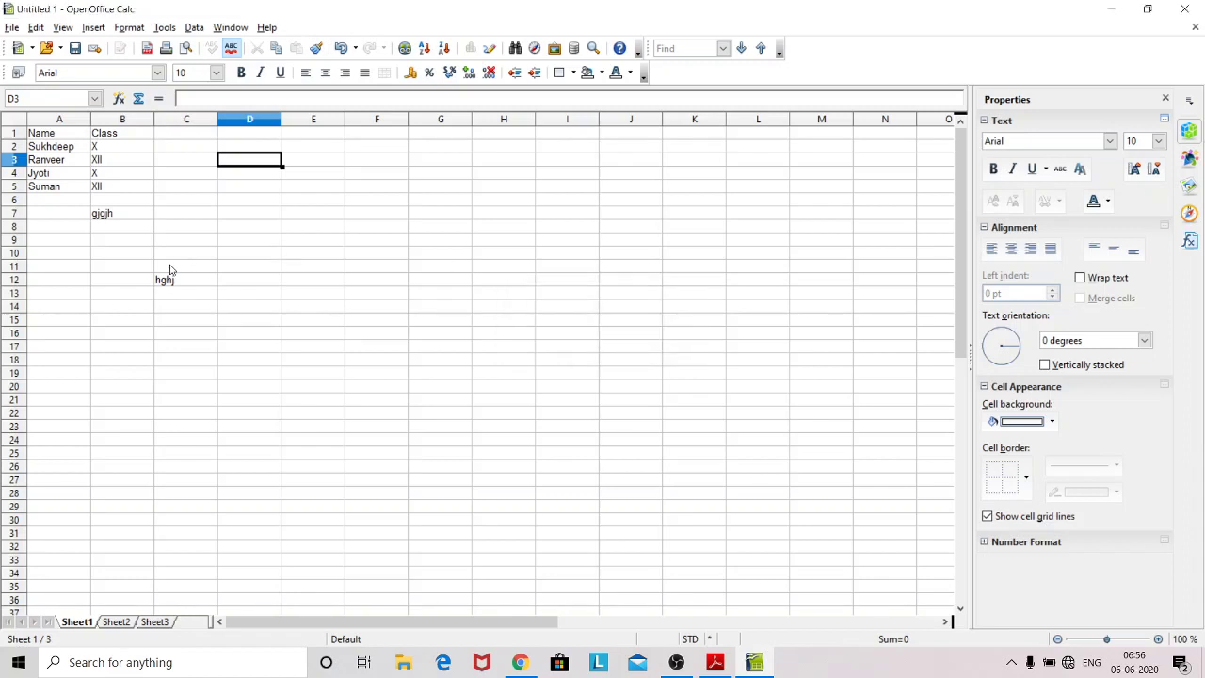
pyautogui.click(172, 282)
pyautogui.write('jhfhgf')
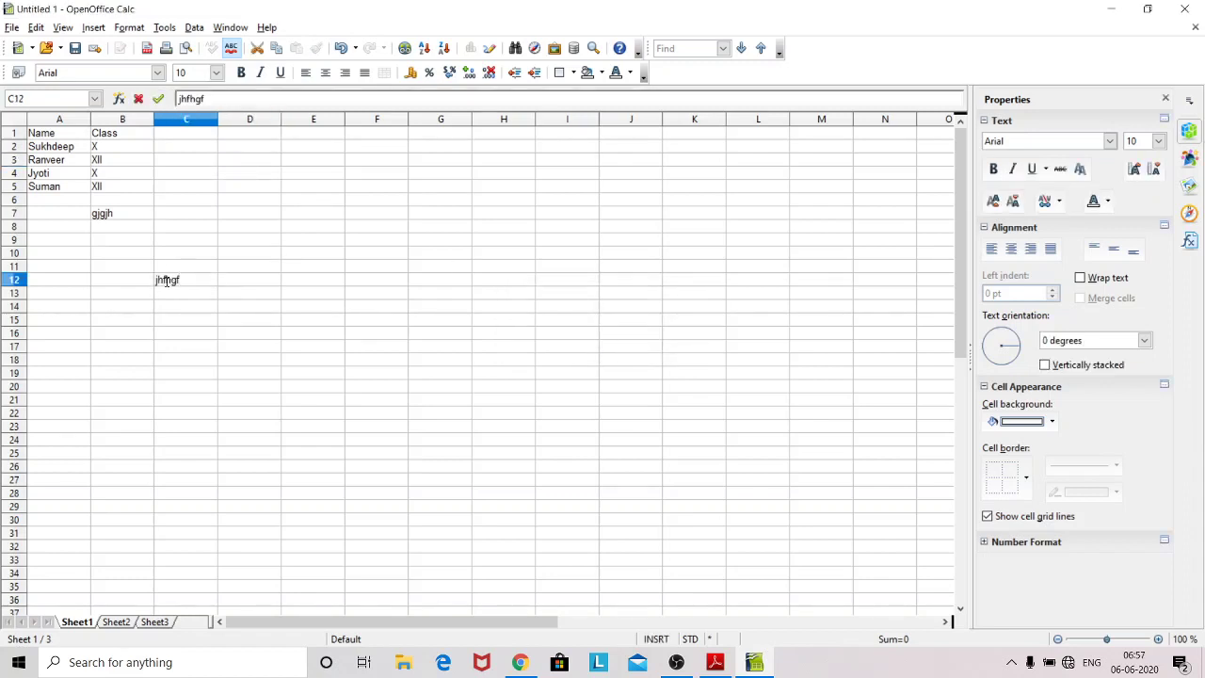
# Step: Select the jhfhgf text in C12, then unprotect Sheet1
pyautogui.doubleClick(168, 281)
pyautogui.click(167, 281)
pyautogui.click(131, 31)
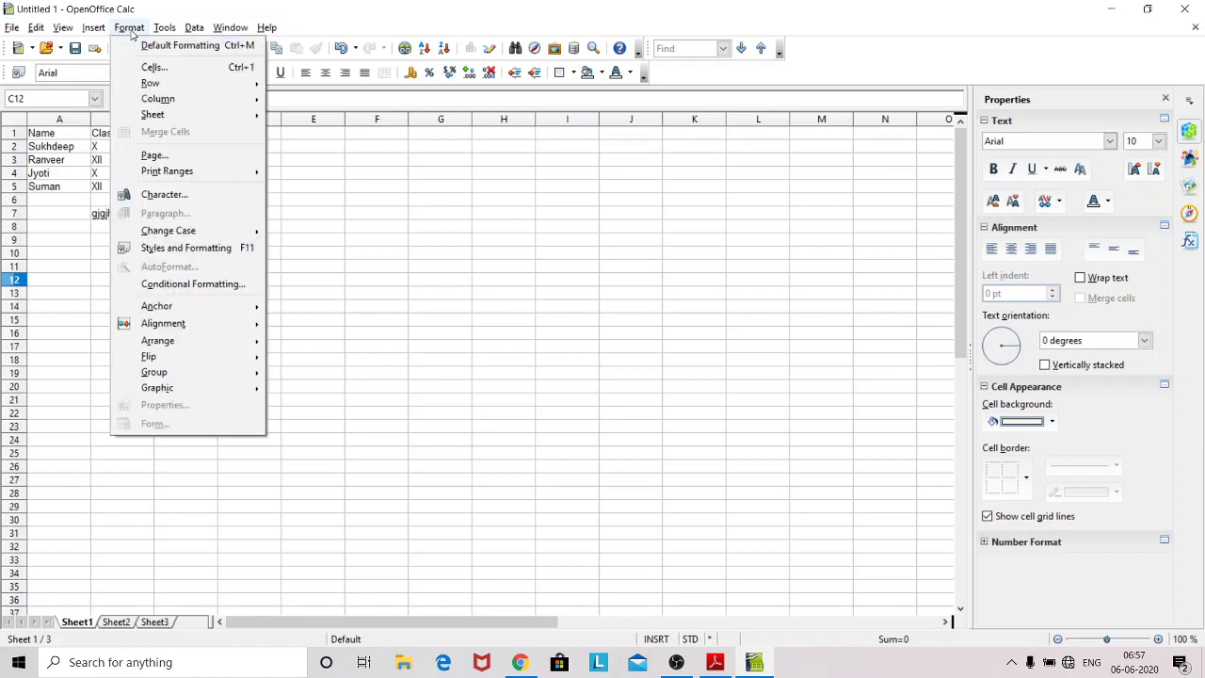
pyautogui.click(166, 31)
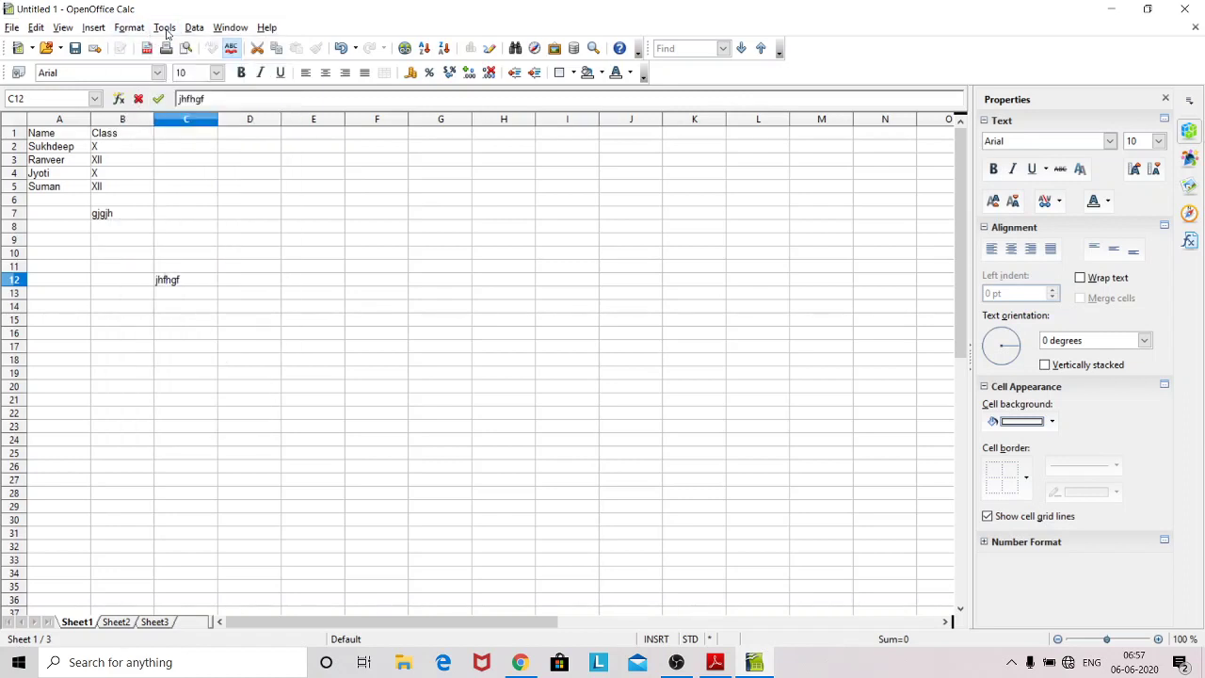
pyautogui.click(165, 31)
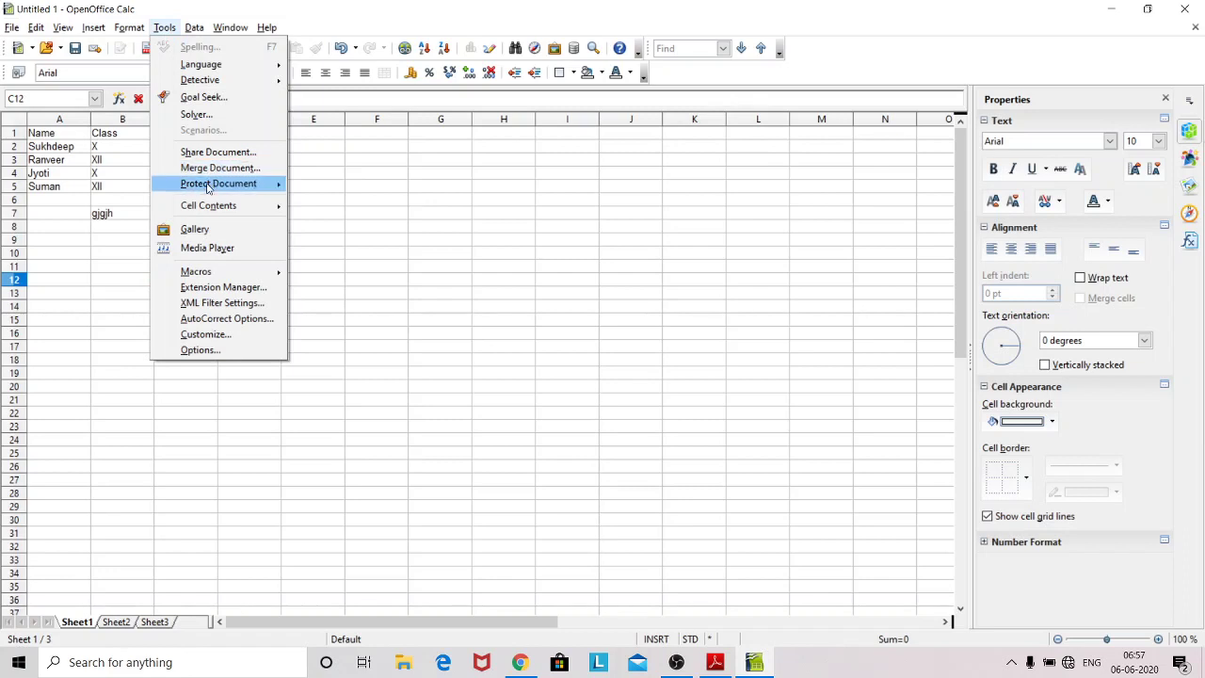
pyautogui.moveTo(208, 187)
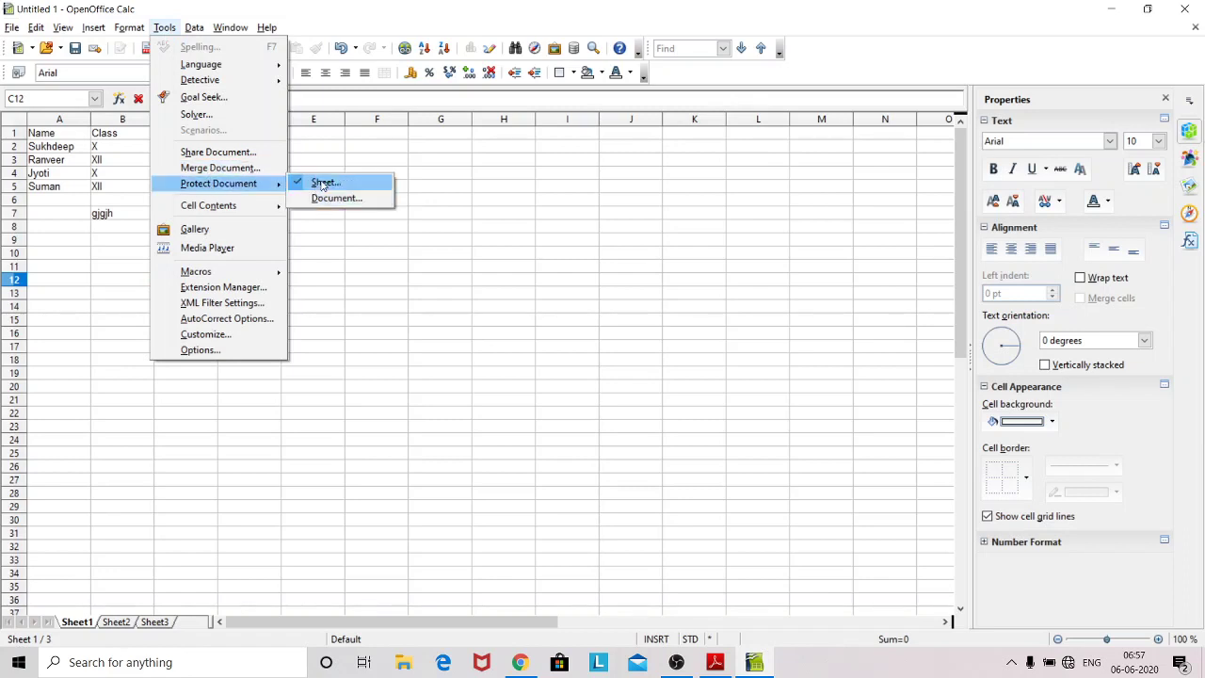
pyautogui.click(323, 185)
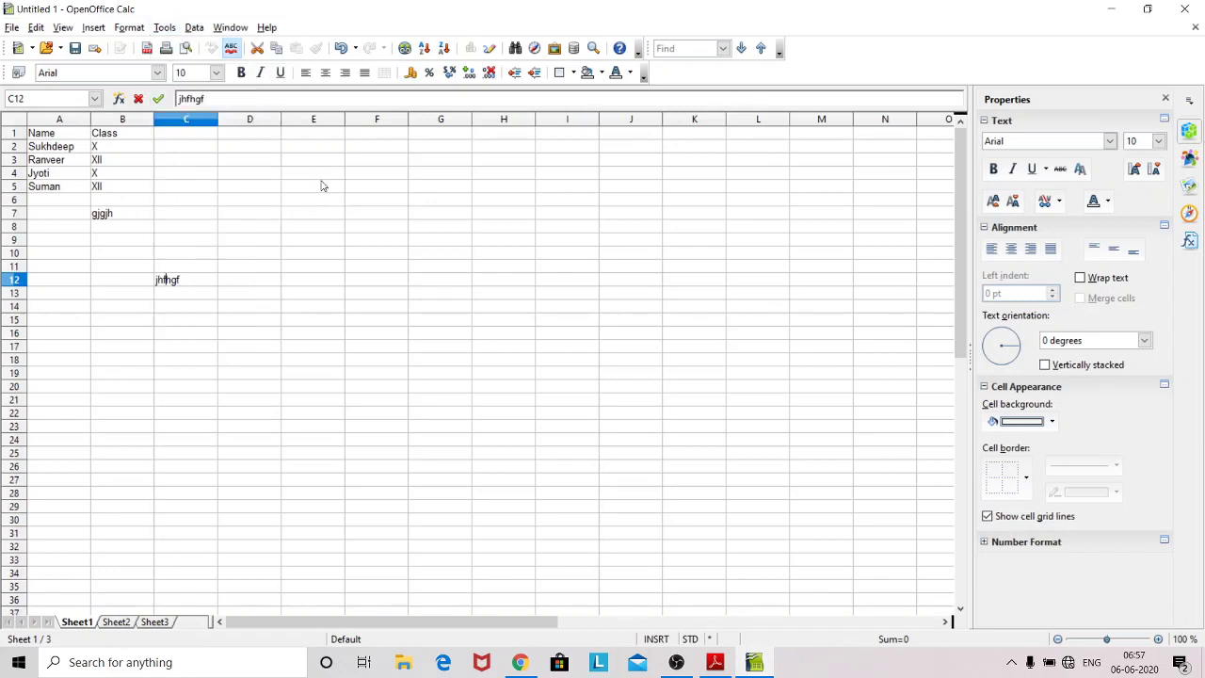
# Step: Reopen the Protect Sheet dialog for Sheet1
pyautogui.click(166, 31)
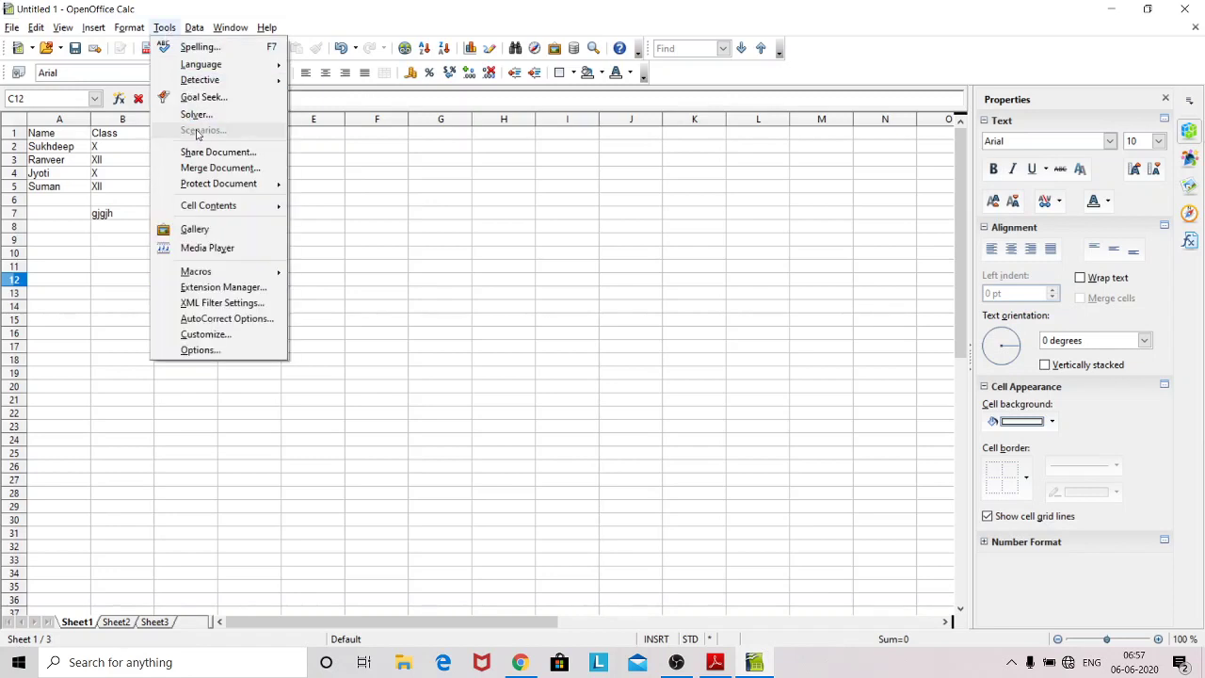
pyautogui.moveTo(204, 186)
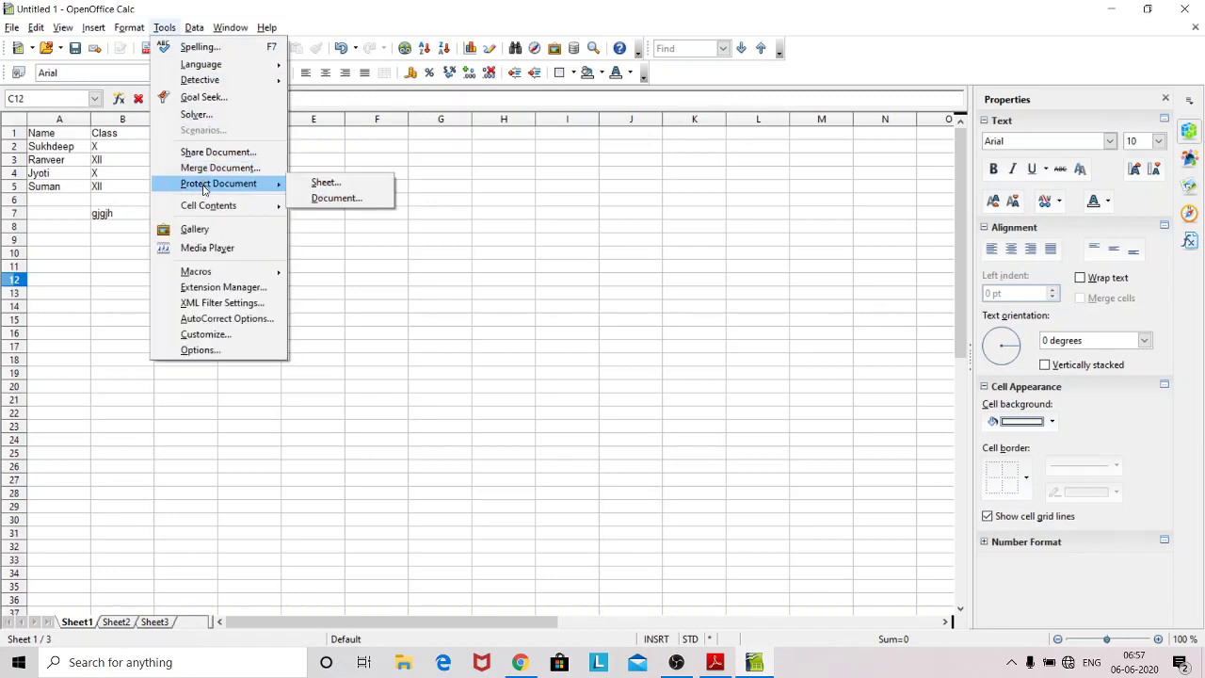
pyautogui.click(320, 185)
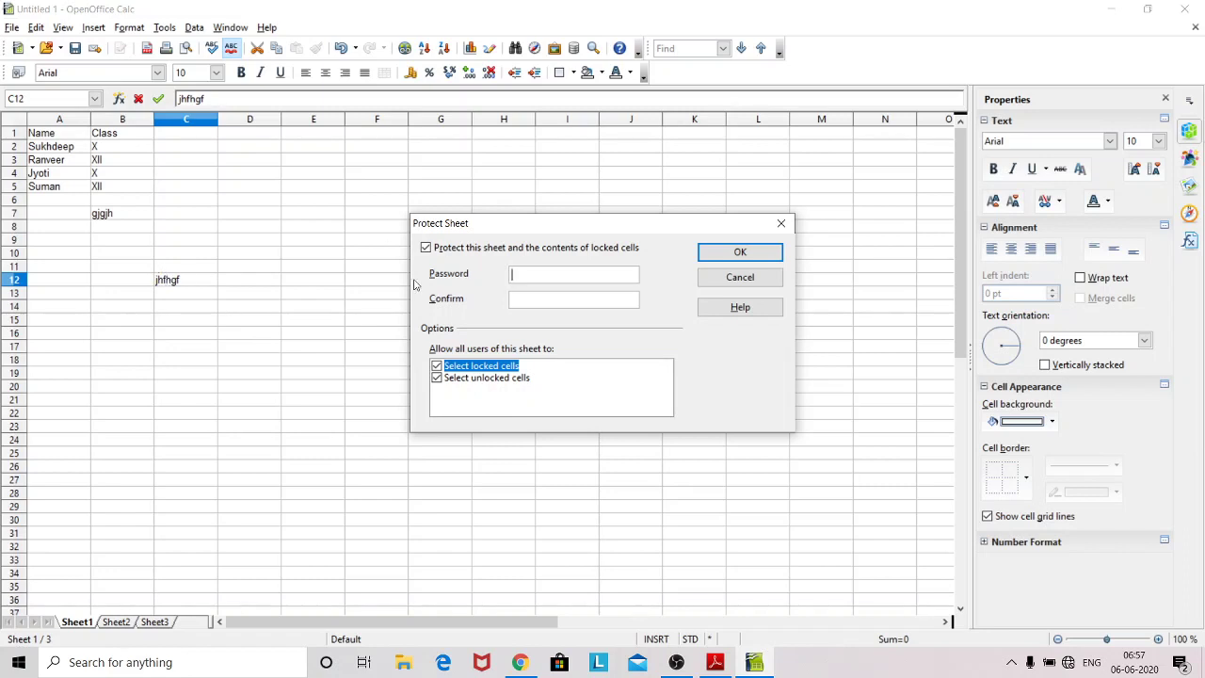
# Step: Cancel the Protect Sheet dialog, then move from cell C12 to cell D27
pyautogui.click(758, 282)
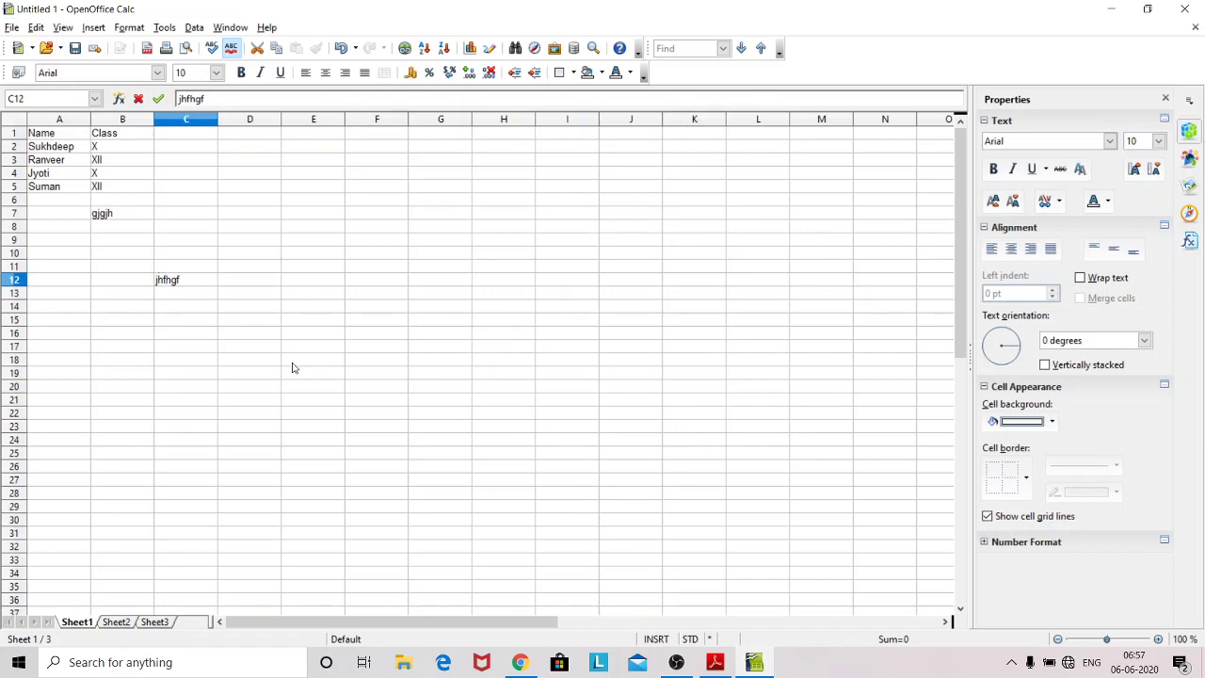
pyautogui.click(163, 280)
pyautogui.click(234, 479)
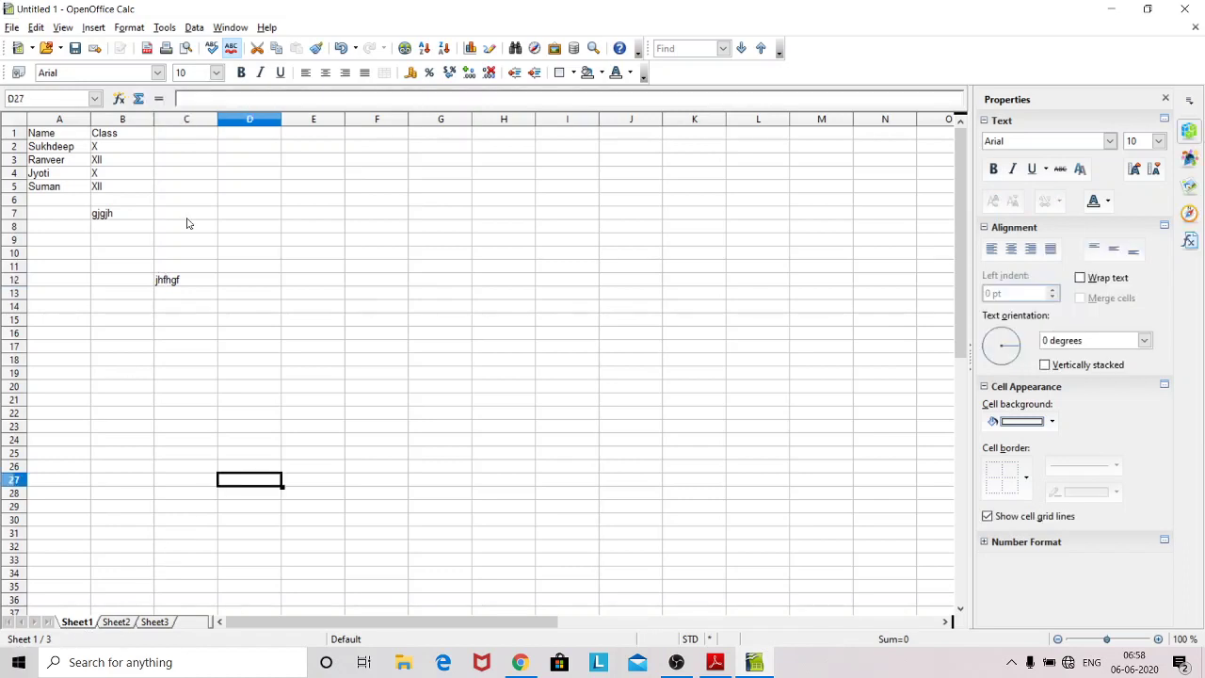
# Step: Protect Sheet1 via Tools > Protect Document > Sheet, leaving the password blank
pyautogui.click(158, 27)
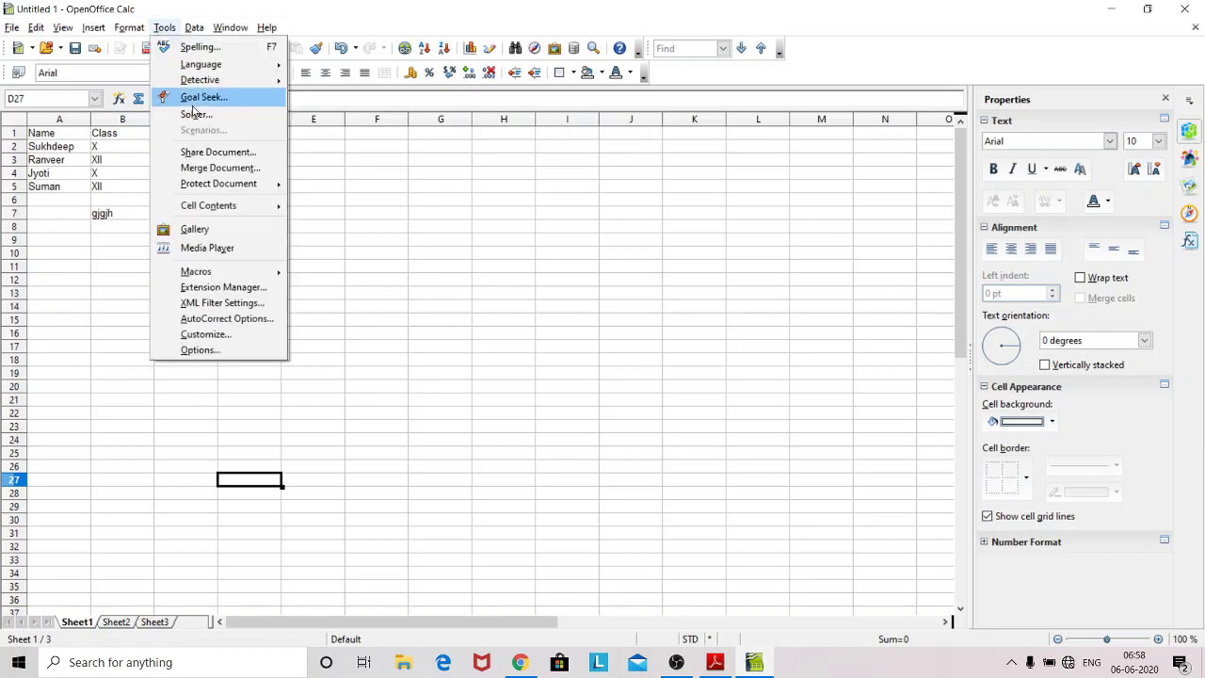
pyautogui.moveTo(203, 185)
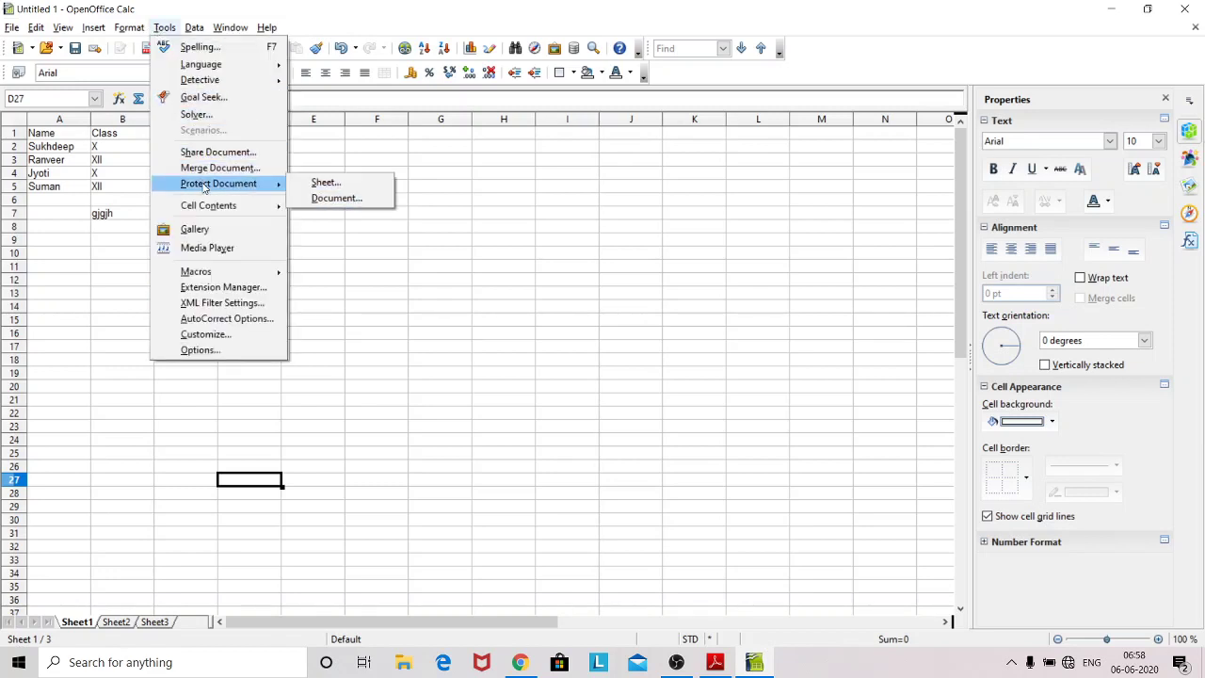
pyautogui.click(324, 182)
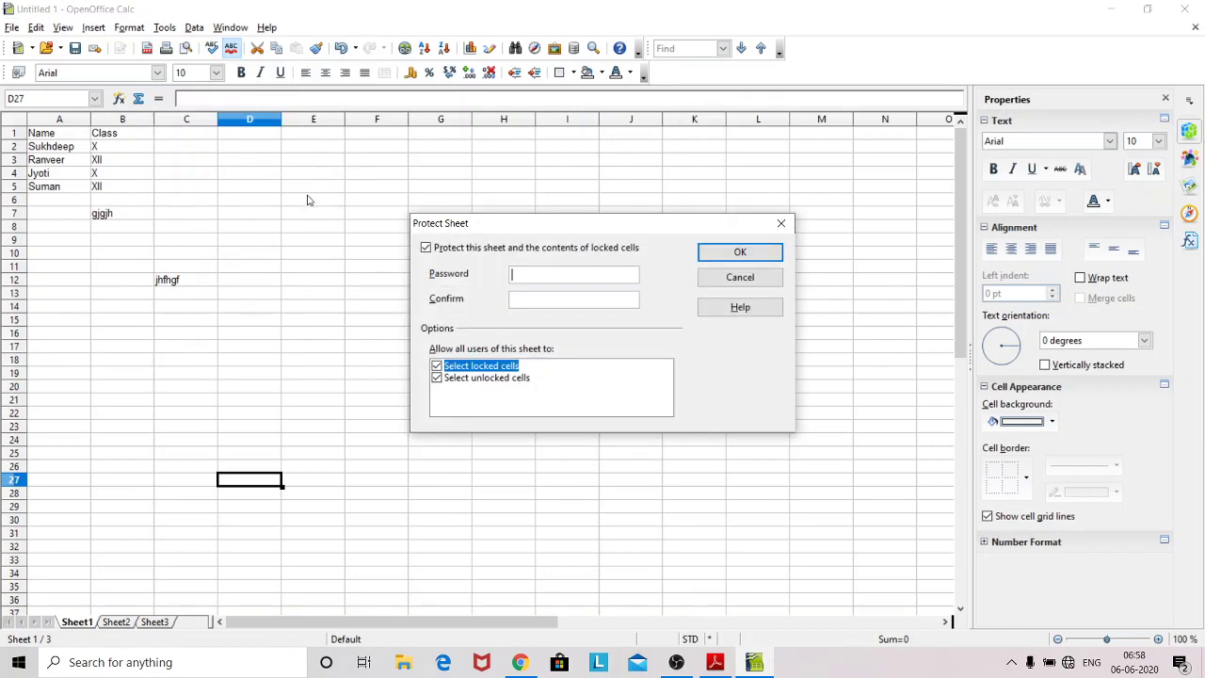
pyautogui.click(716, 258)
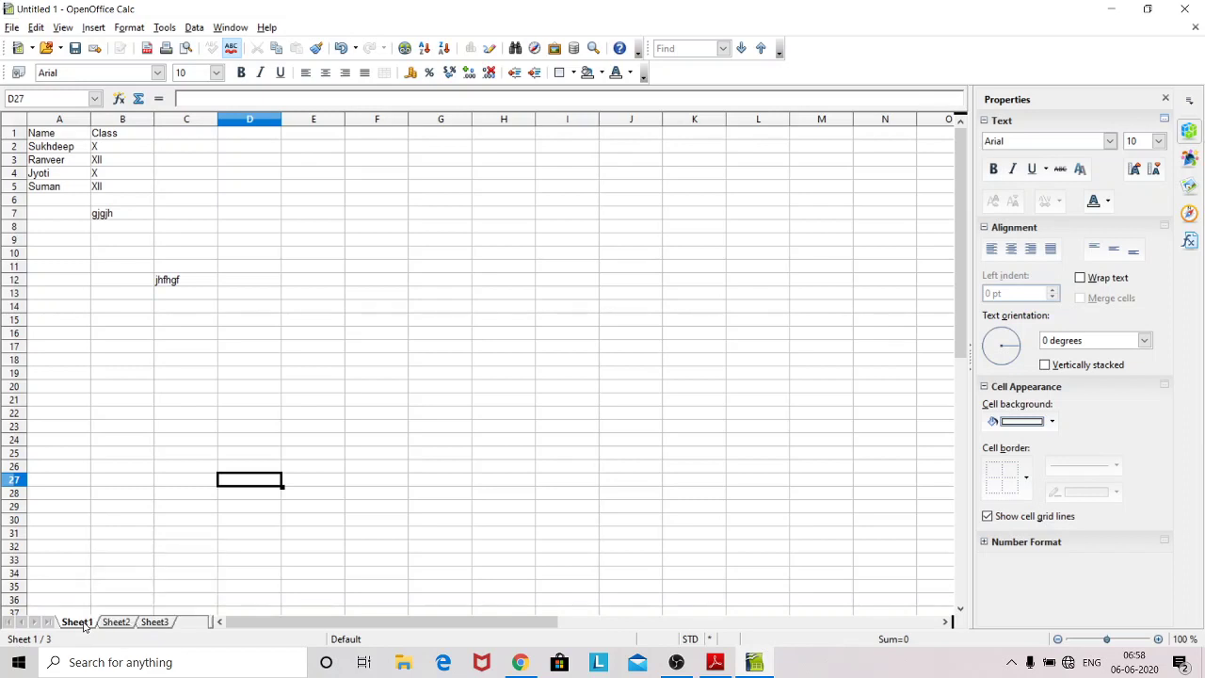
# Step: Dismiss the Sheet1 tab menu, unprotect Sheet1 through Tools > Protect Document > Sheet, and select E5
pyautogui.rightClick(85, 623)
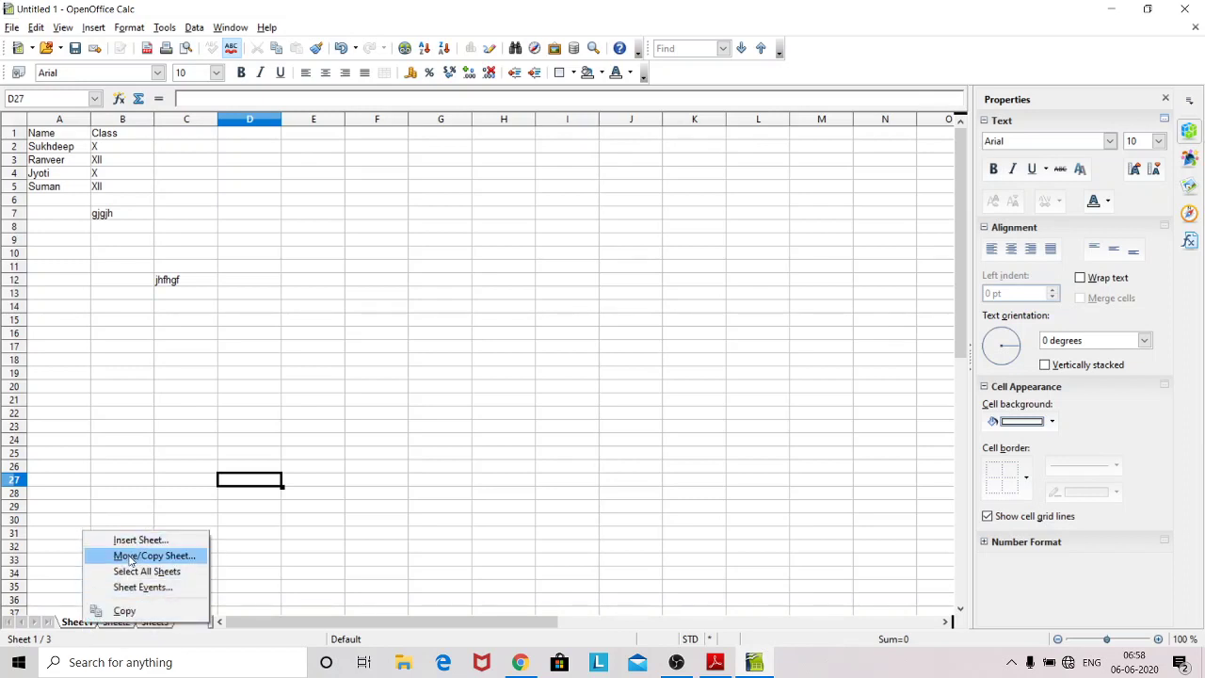
pyautogui.click(84, 414)
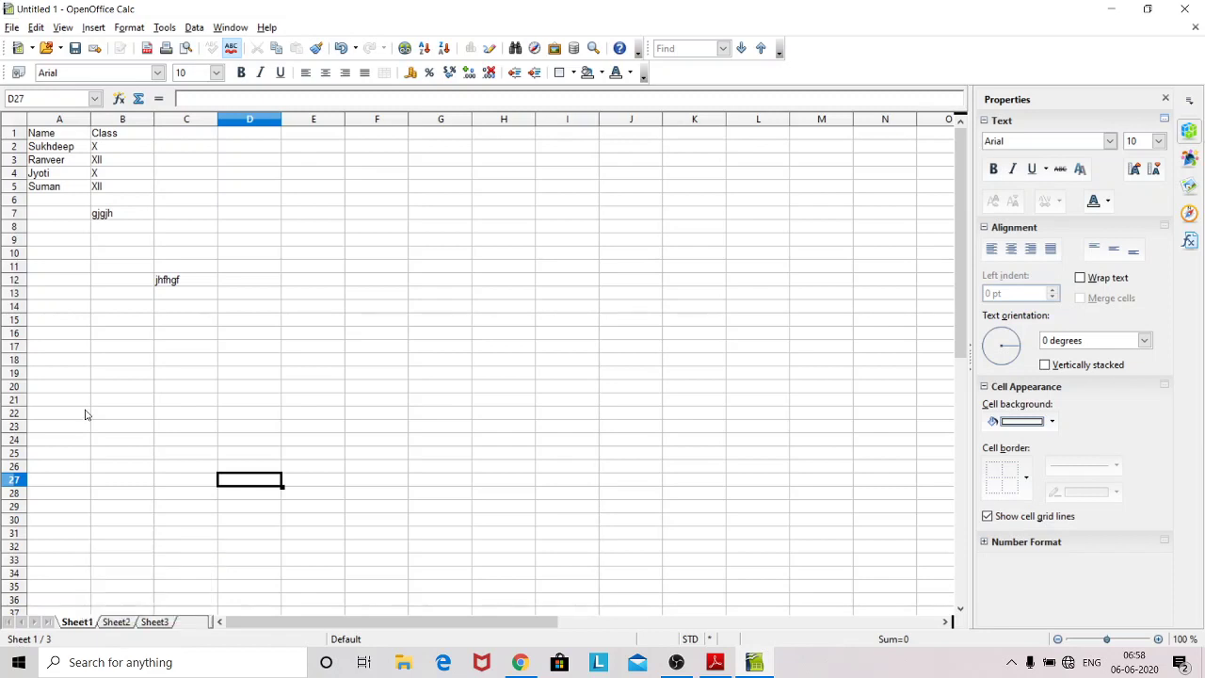
pyautogui.click(166, 28)
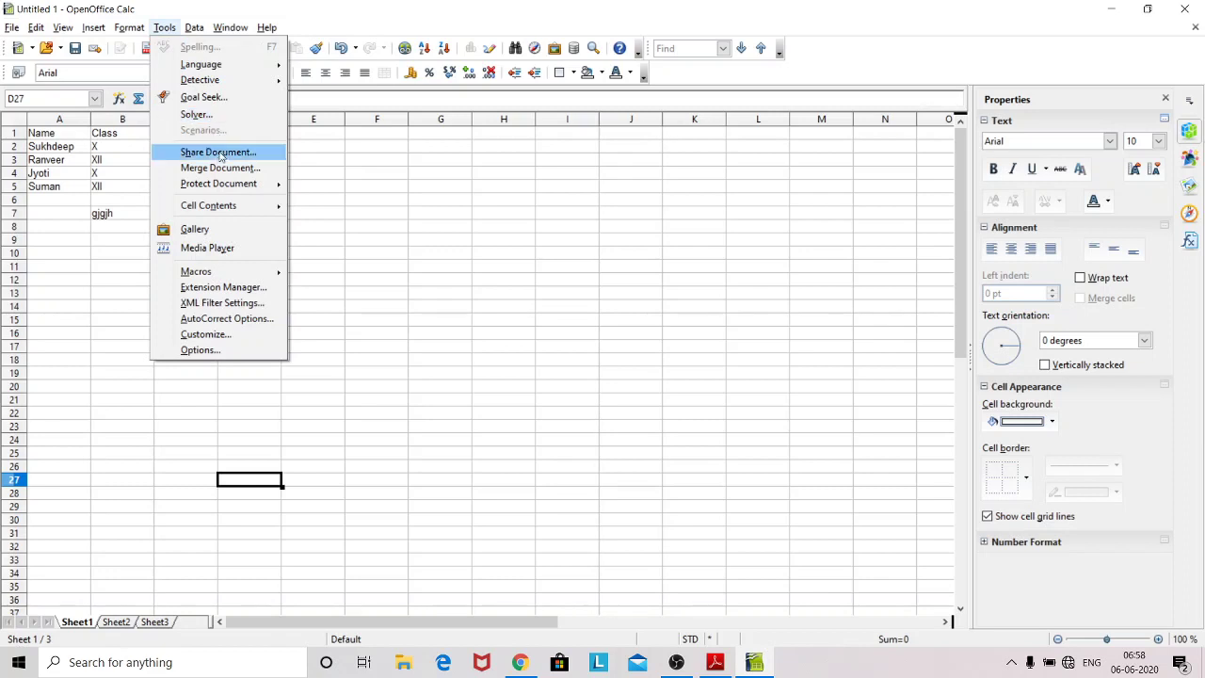
pyautogui.click(317, 183)
pyautogui.click(314, 186)
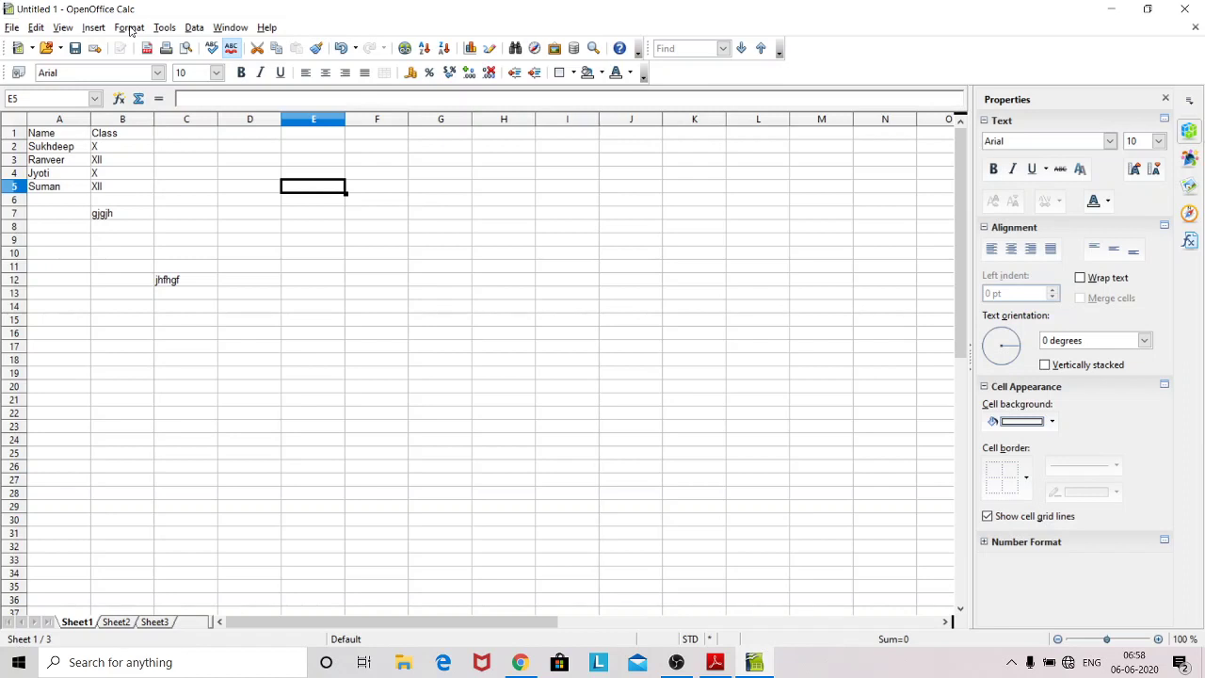
# Step: Apply Protect Document > Document with a confirmed password, then select cell B11
pyautogui.click(164, 31)
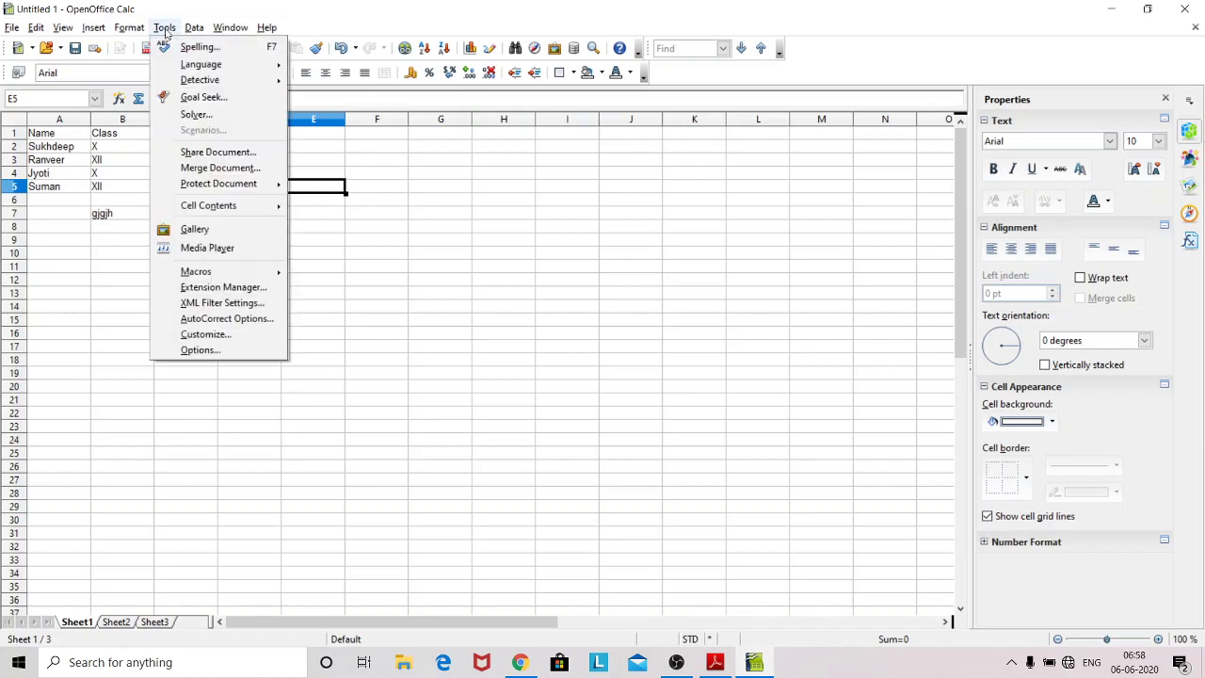
pyautogui.moveTo(208, 191)
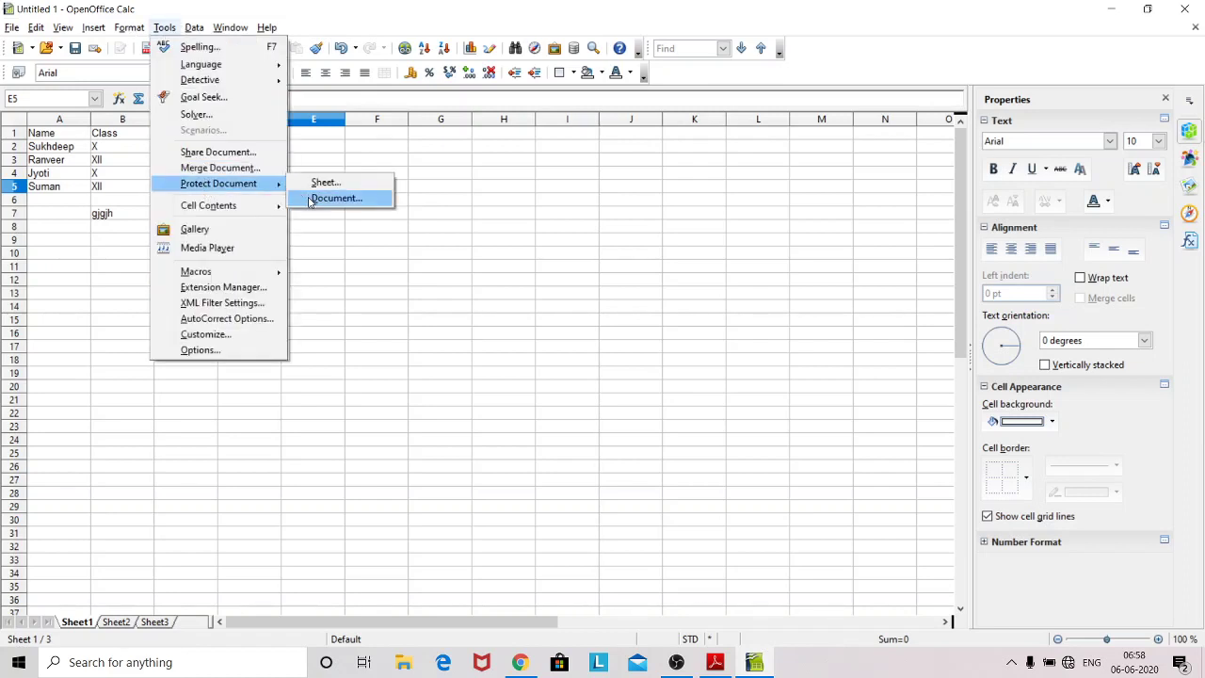
pyautogui.click(311, 200)
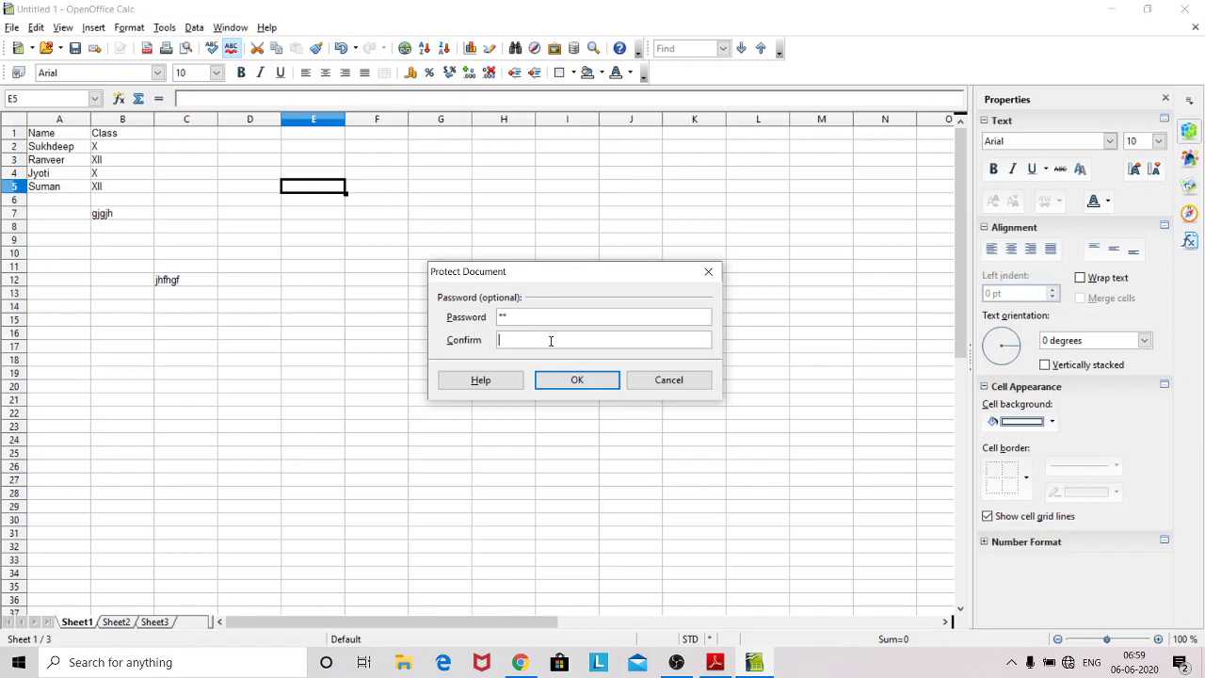
pyautogui.write('12')
pyautogui.click(575, 379)
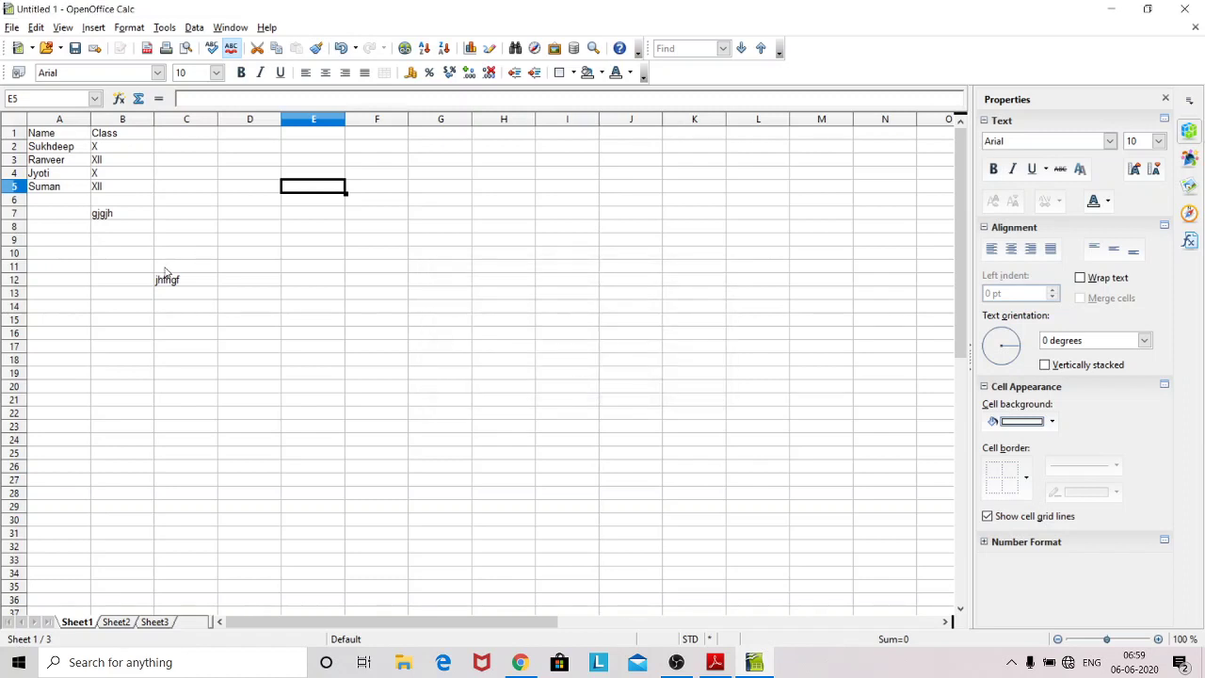
pyautogui.click(119, 271)
# Step: Enter hfghf in B11, jhgjhg in Sheet2's A11, and jhghjg in a Sheet3 cell
pyautogui.write('hfghf')
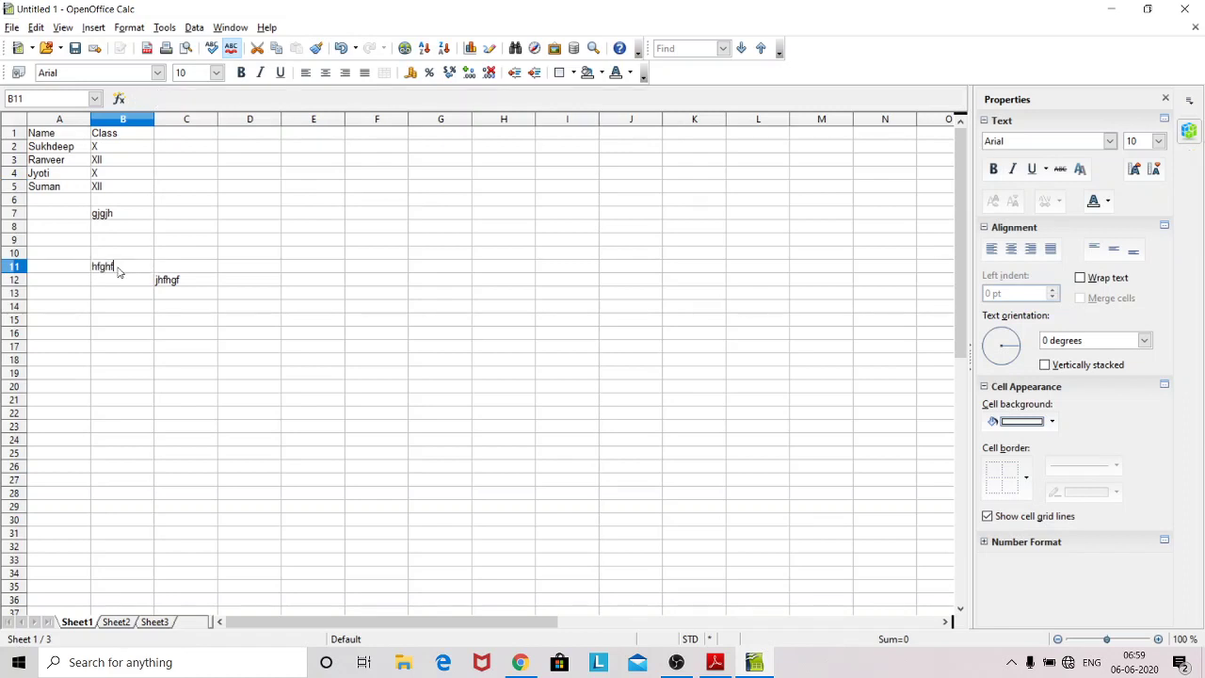
pyautogui.click(114, 622)
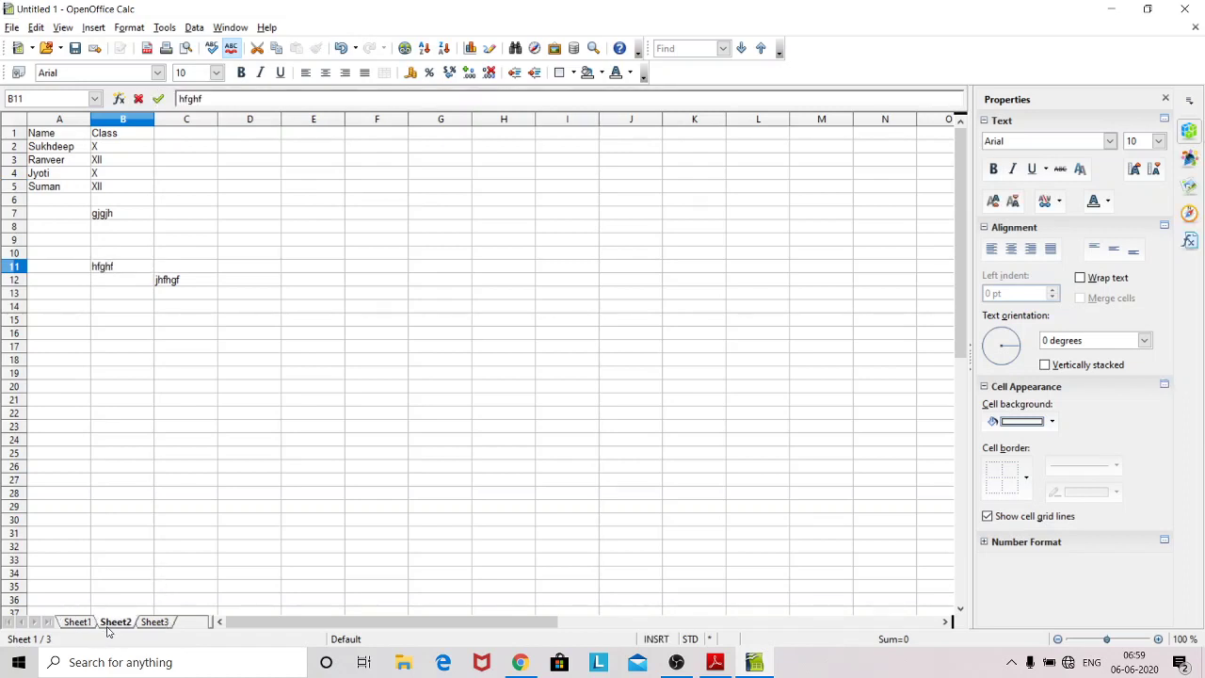
pyautogui.click(86, 268)
pyautogui.write('jhgjhgj')
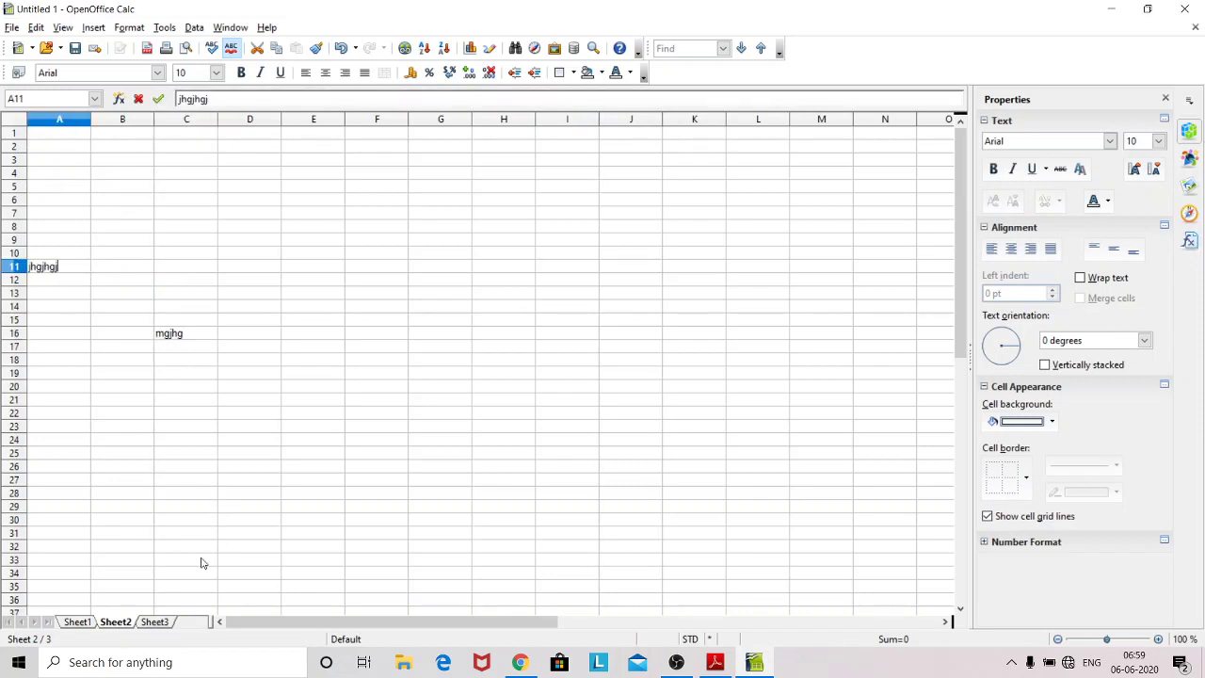
pyautogui.click(162, 625)
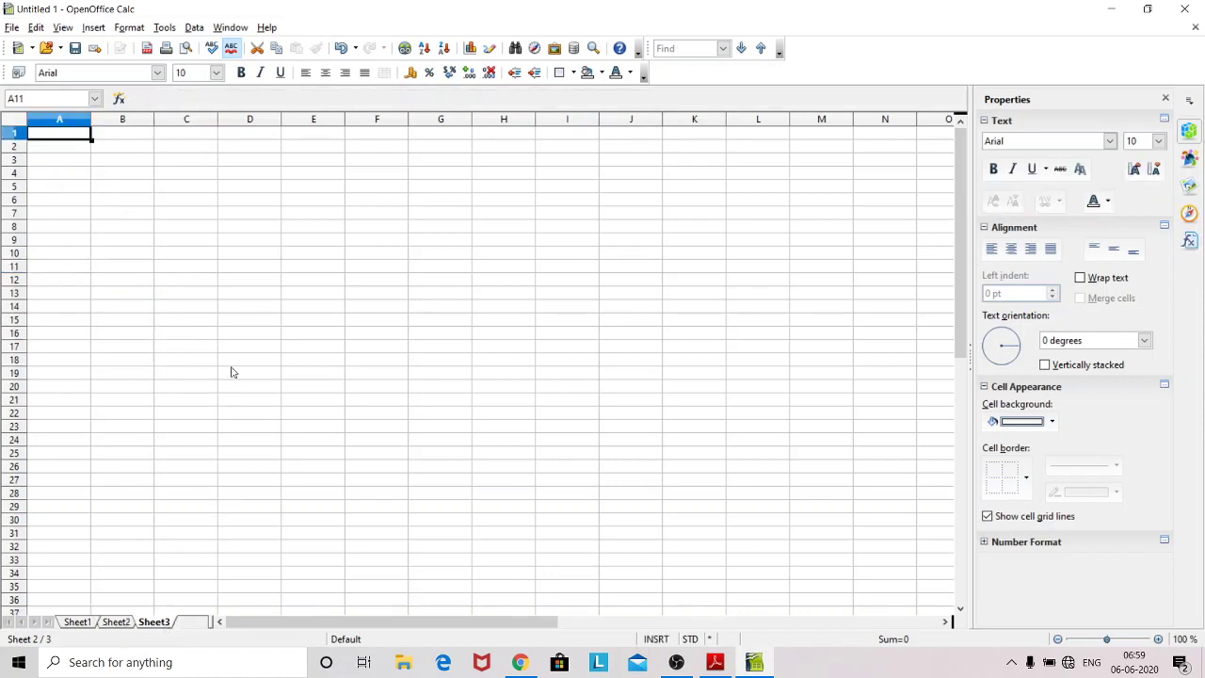
pyautogui.click(231, 373)
pyautogui.doubleClick(230, 372)
pyautogui.write('jhghjg')
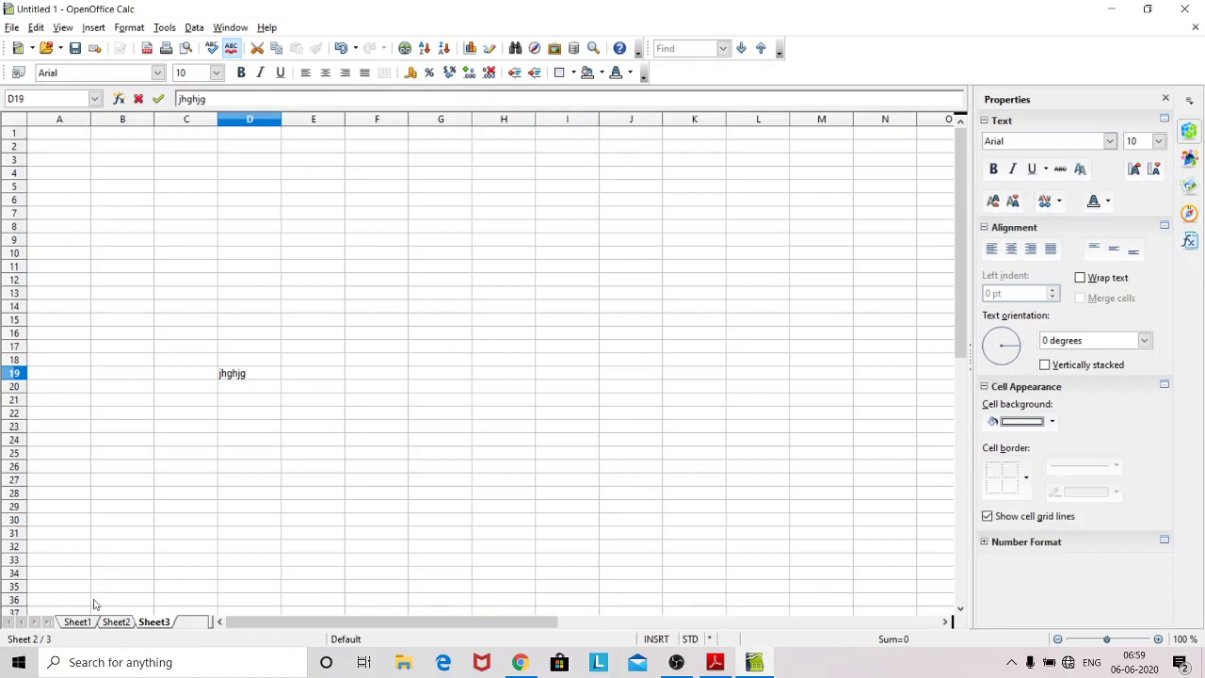
# Step: Return to Sheet1, open and dismiss its tab menu, then switch to the PDF guide
pyautogui.click(89, 625)
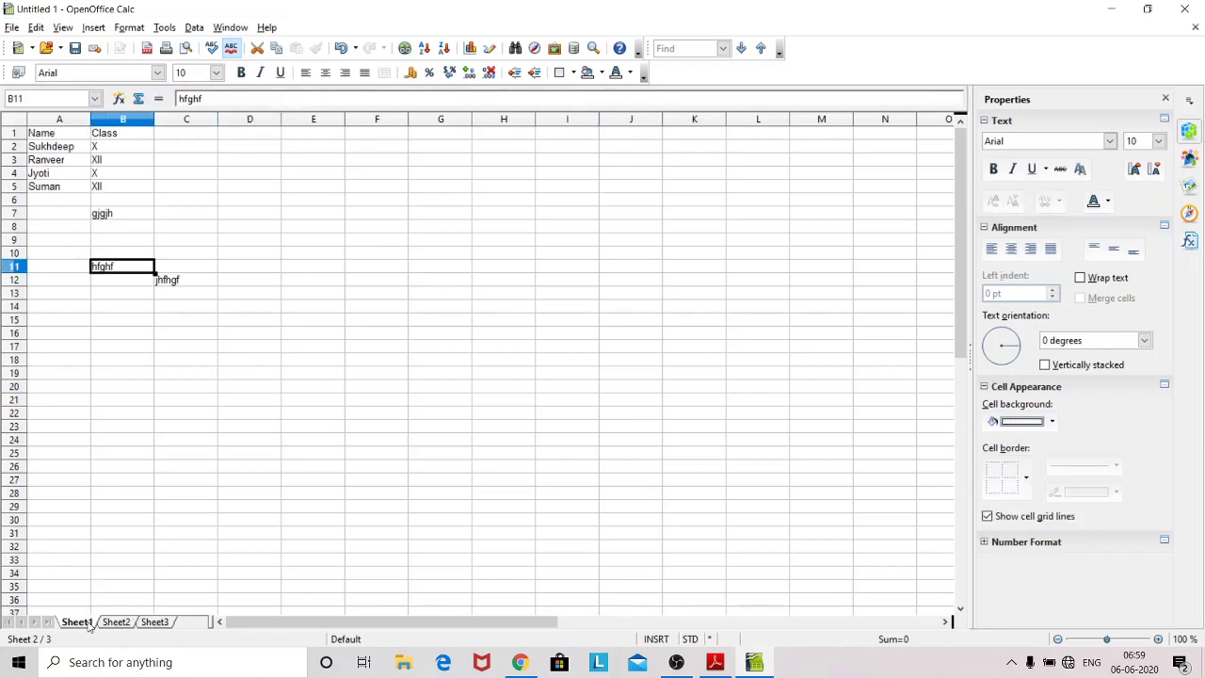
pyautogui.rightClick(88, 625)
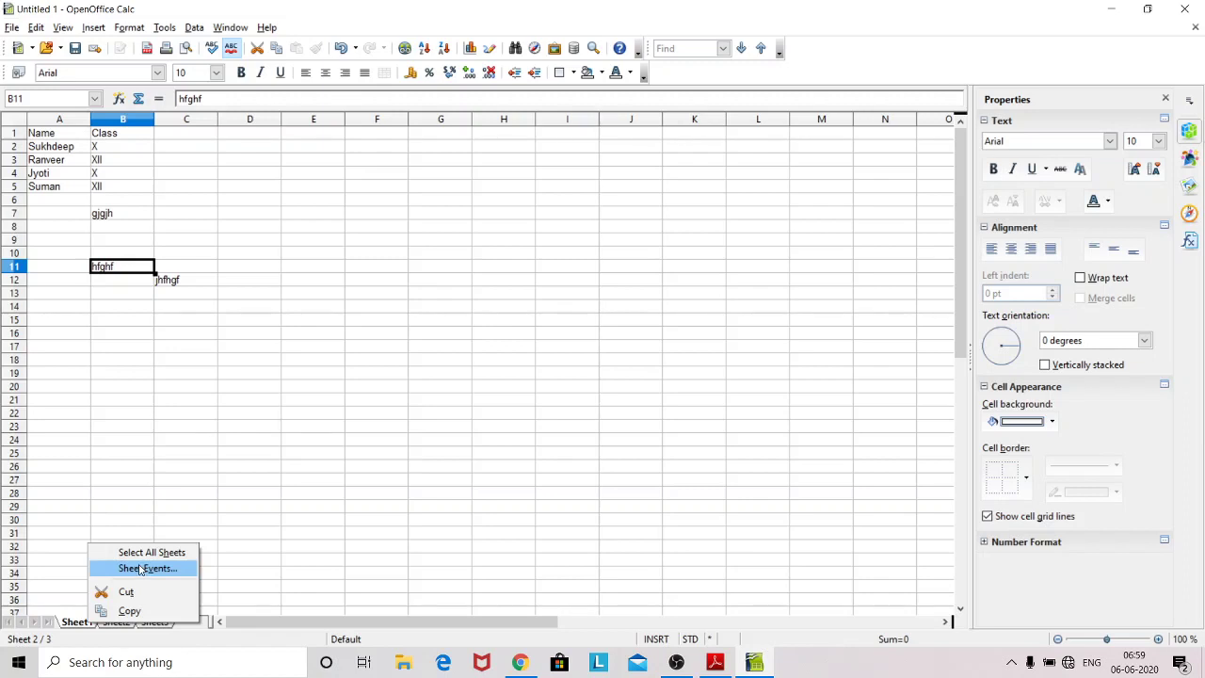
pyautogui.click(105, 511)
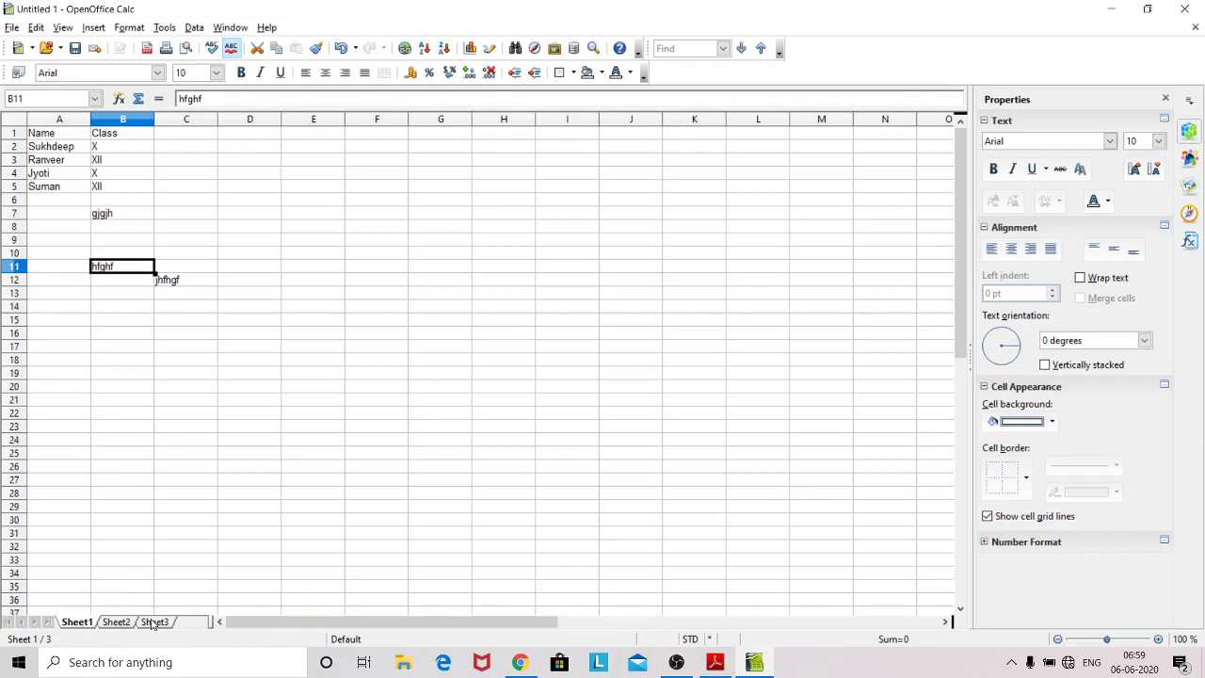
pyautogui.moveTo(519, 662)
pyautogui.click(718, 665)
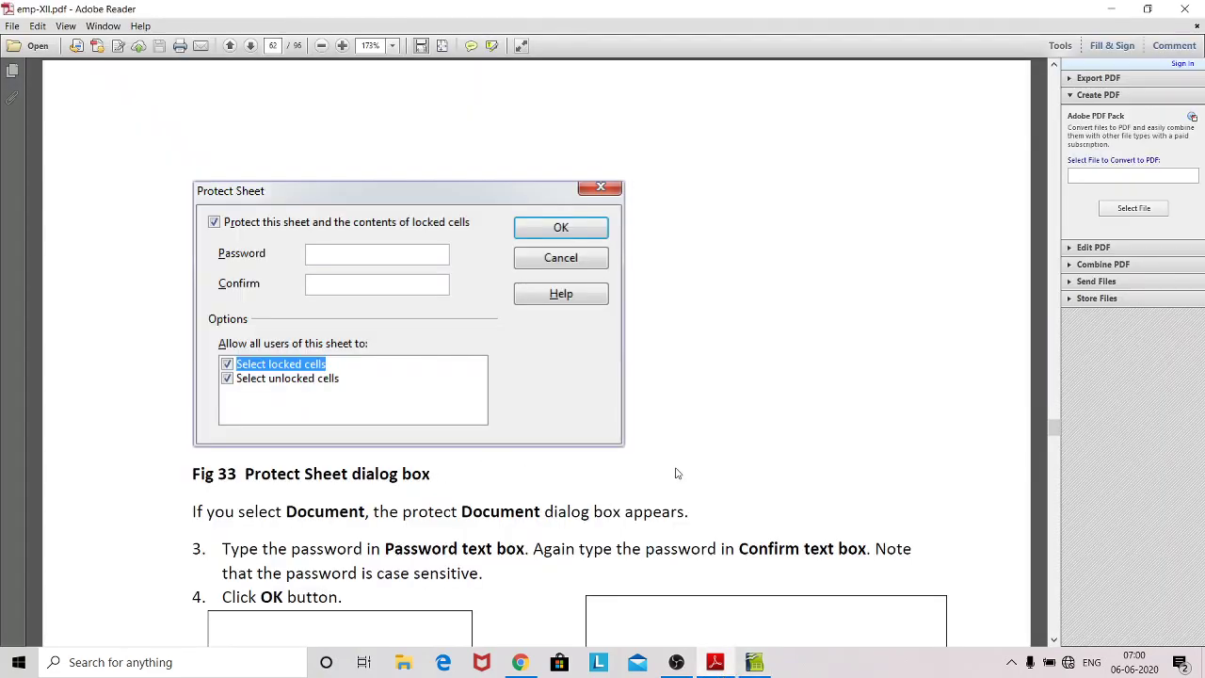
# Step: Scroll the PDF through section 1.9.2 to the Set Password figures (Fig 36, page 64), then return to Calc
pyautogui.scroll(-10, 675, 472)
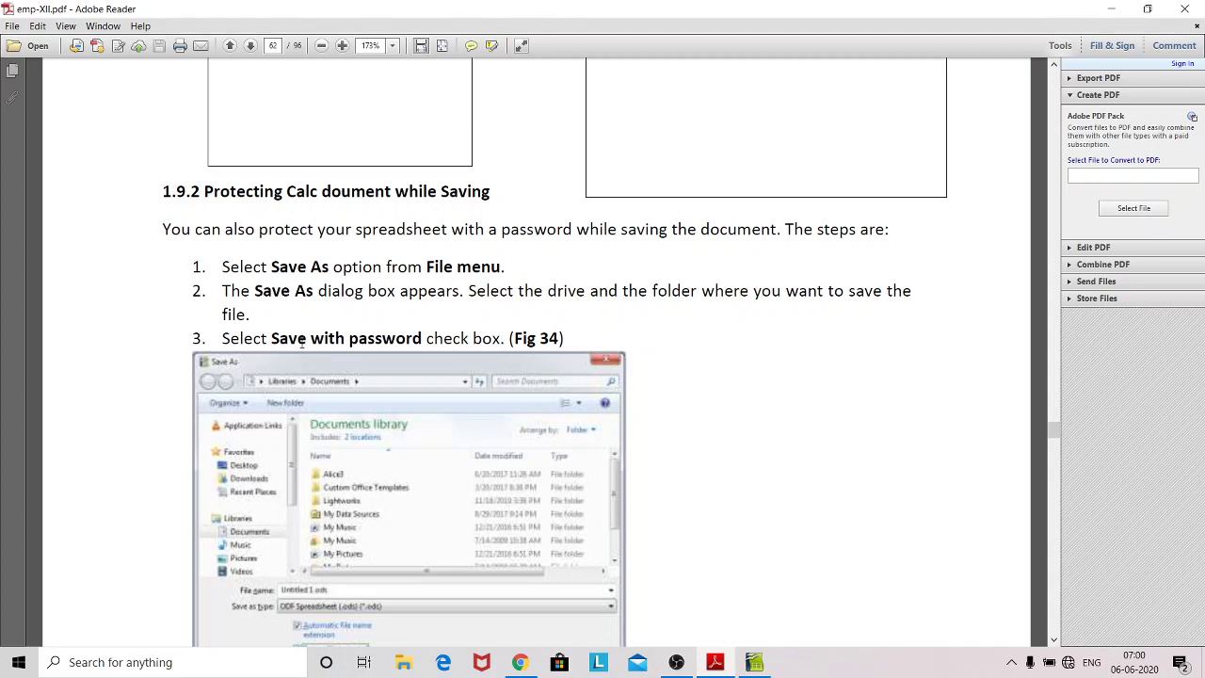
pyautogui.scroll(-3, 801, 473)
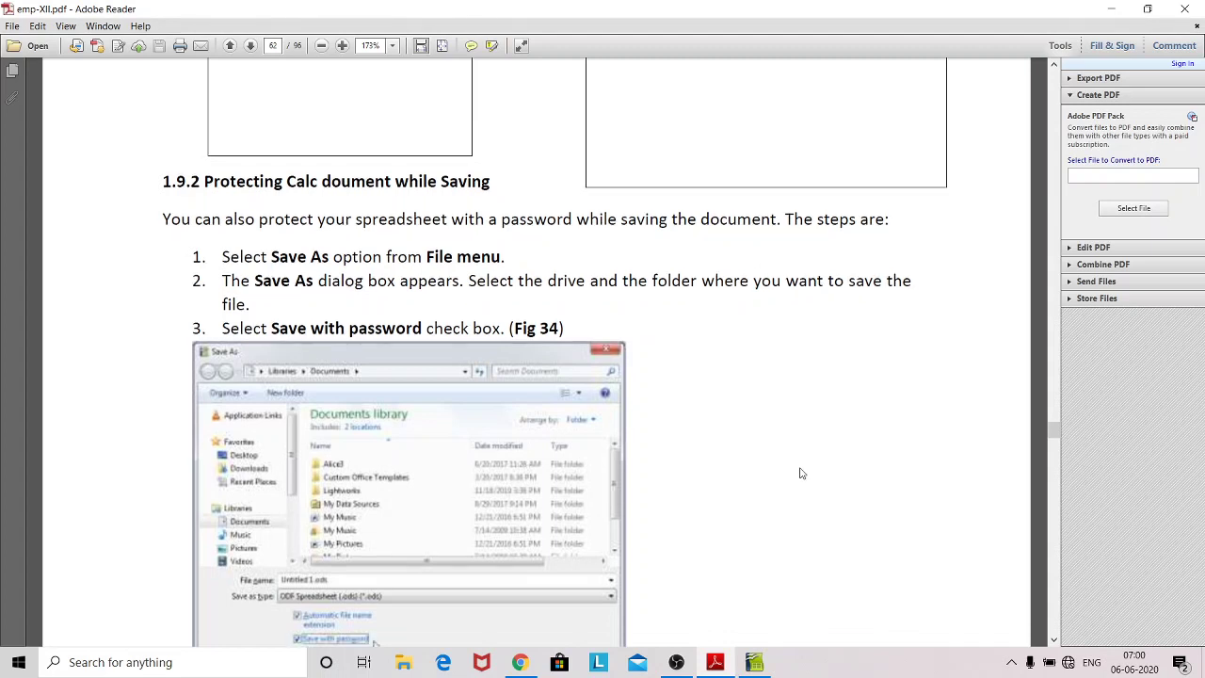
pyautogui.scroll(-5, 801, 473)
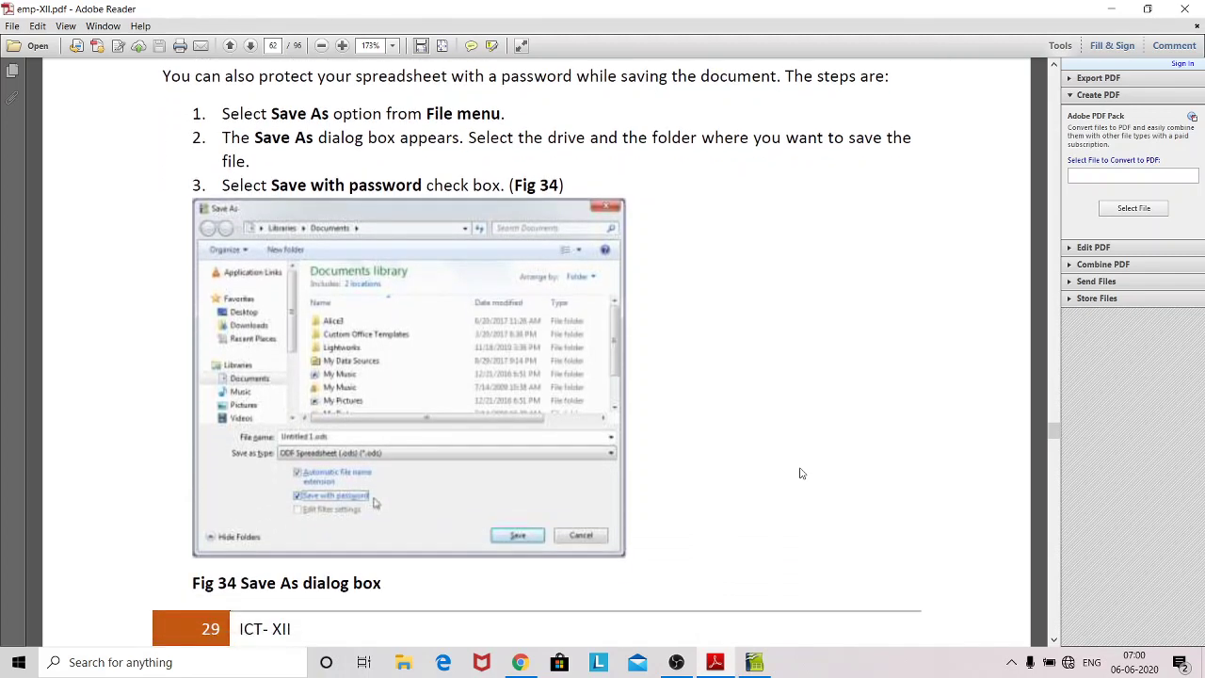
pyautogui.scroll(-2, 801, 472)
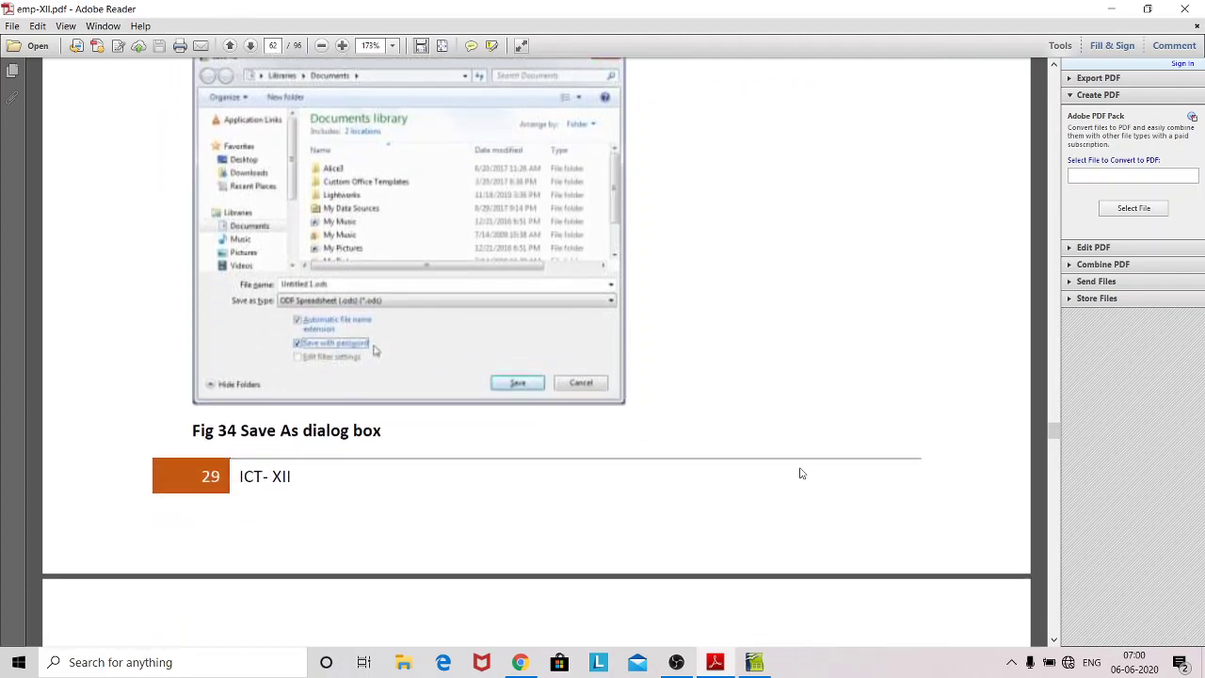
pyautogui.scroll(-5, 801, 473)
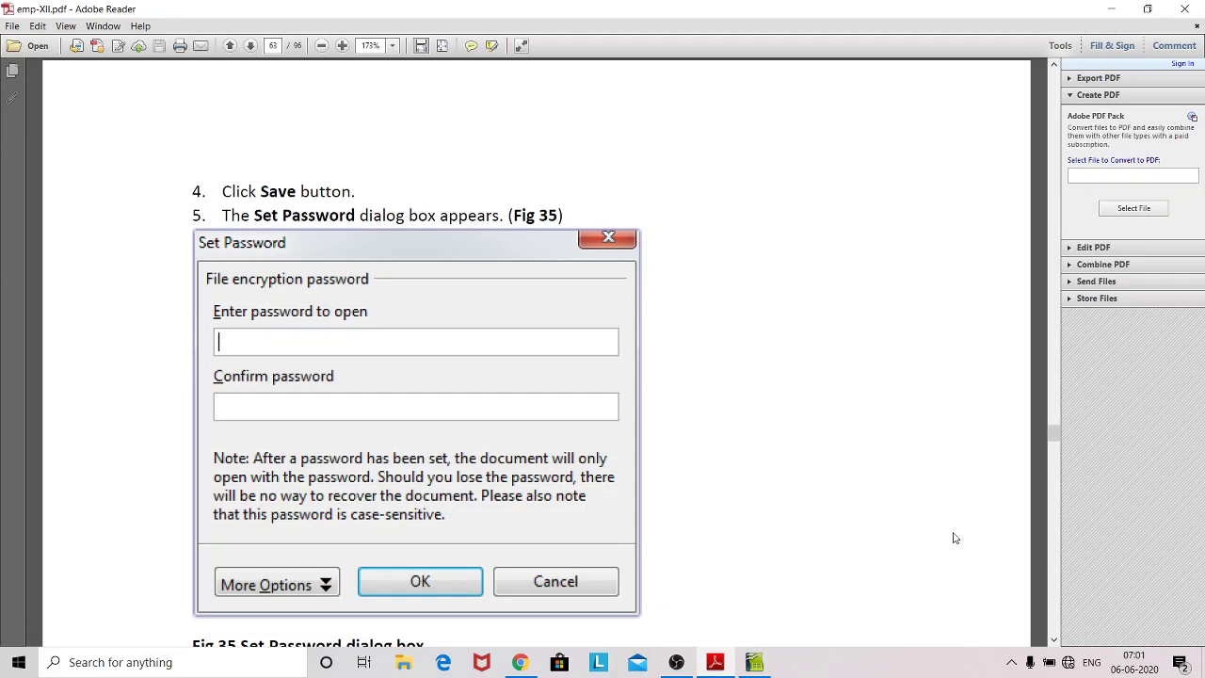
pyautogui.scroll(-5, 953, 538)
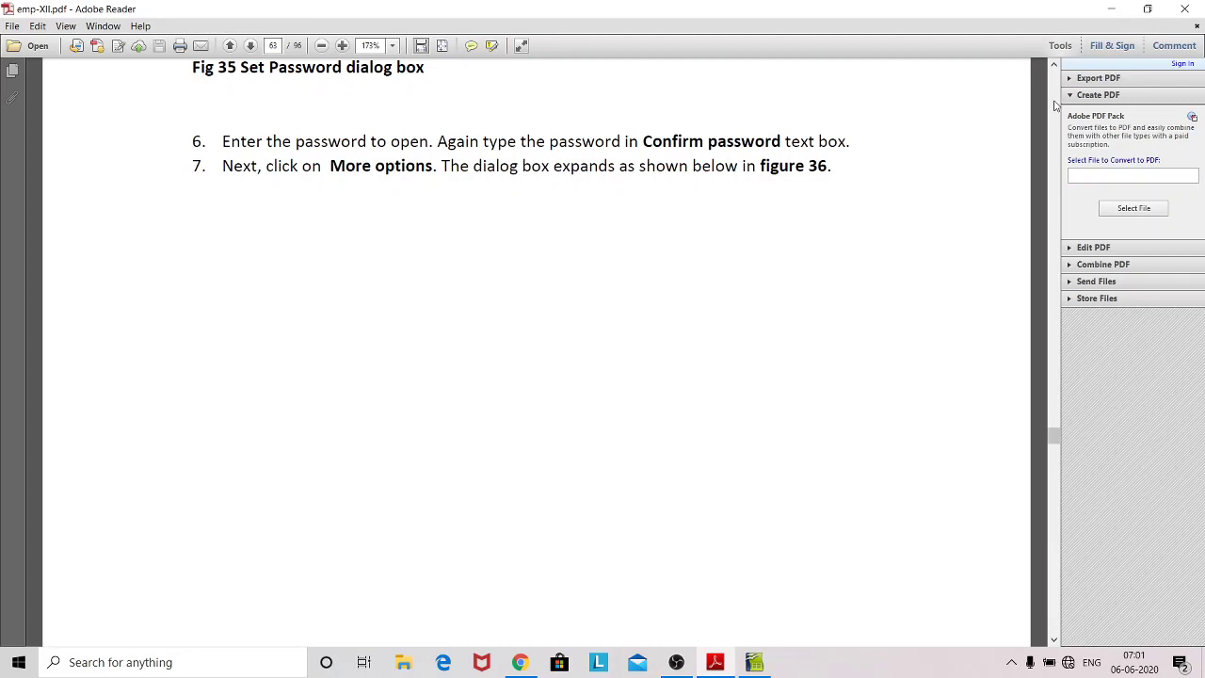
pyautogui.click(1054, 68)
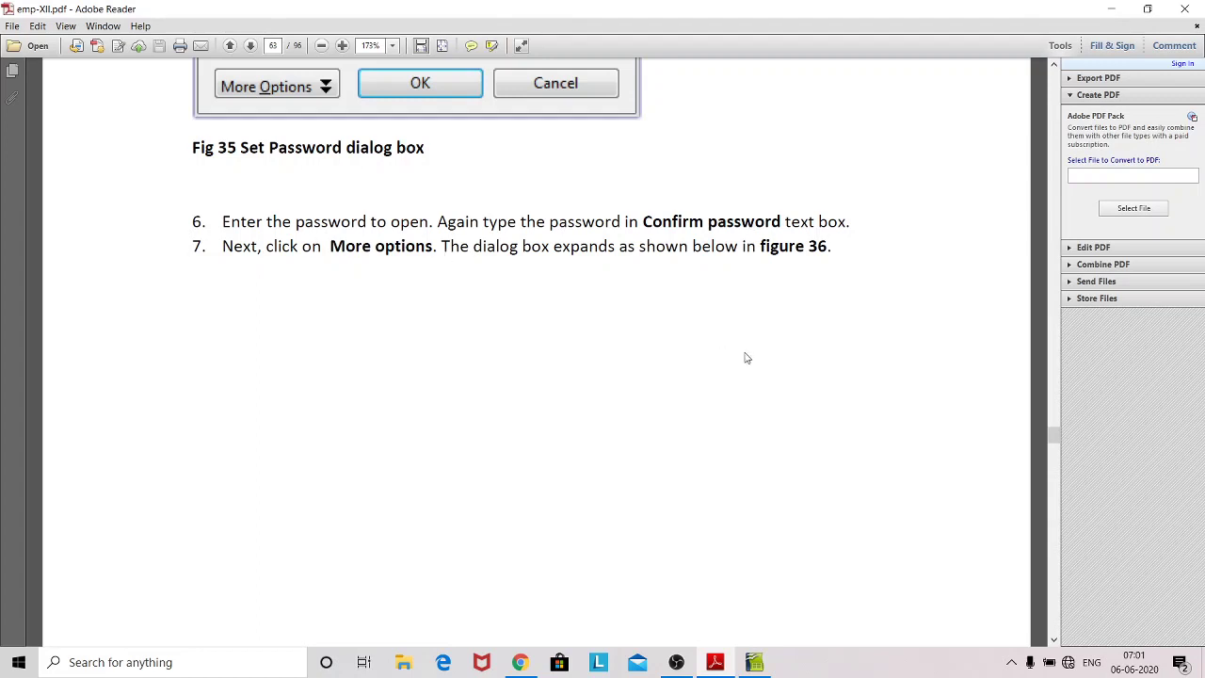
pyautogui.scroll(-10, 744, 358)
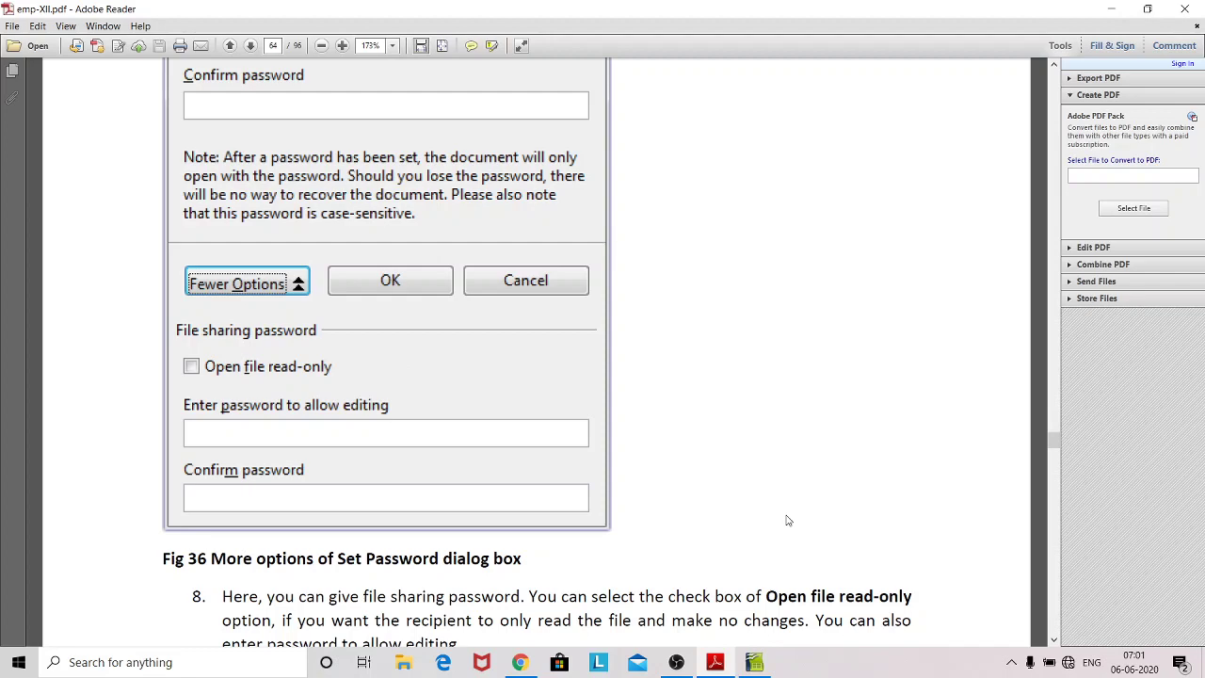
pyautogui.scroll(-3, 788, 520)
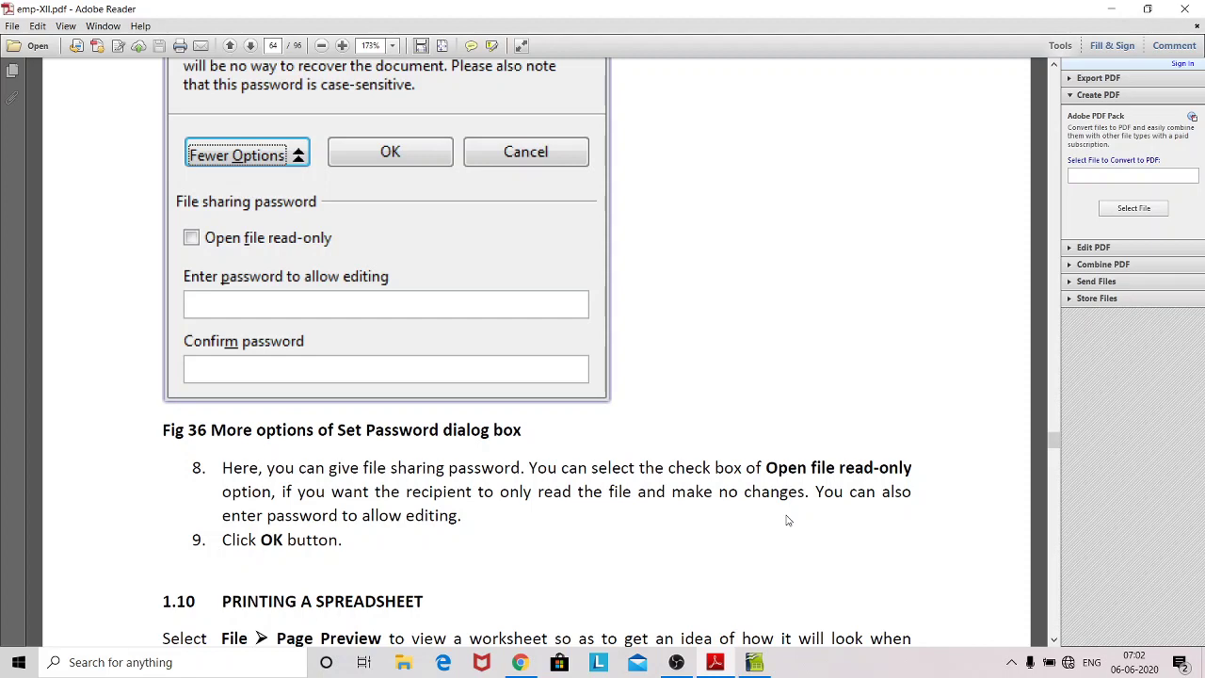
pyautogui.scroll(-1, 788, 520)
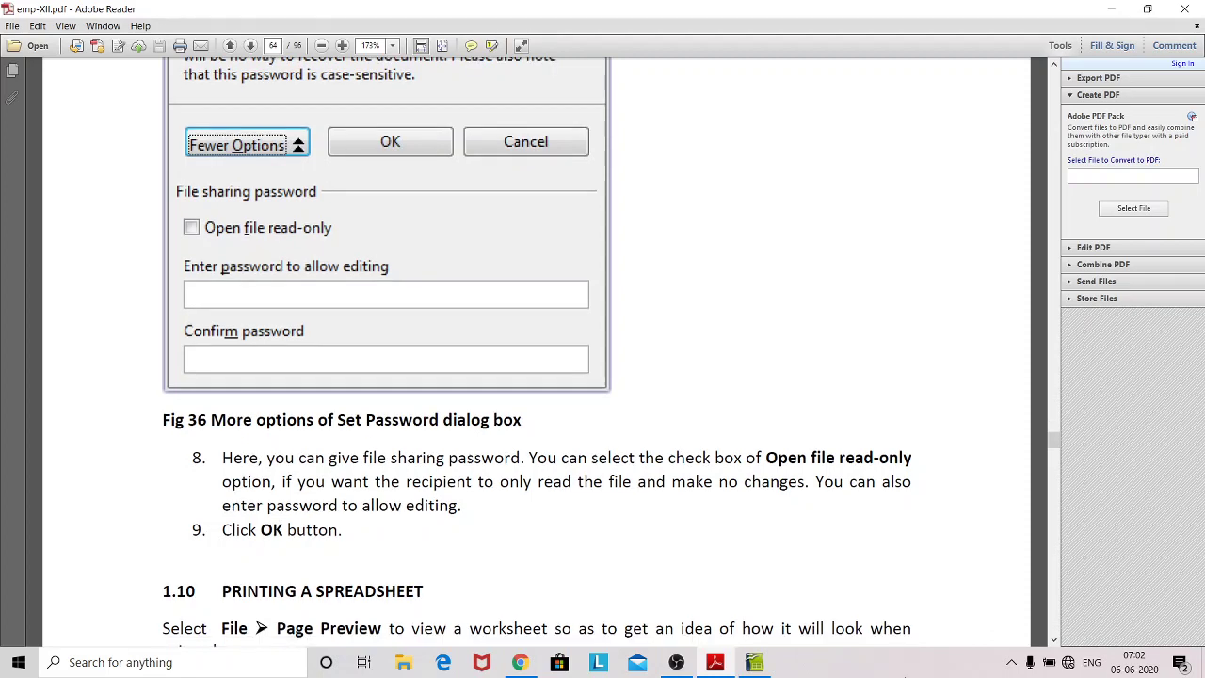
pyautogui.click(755, 669)
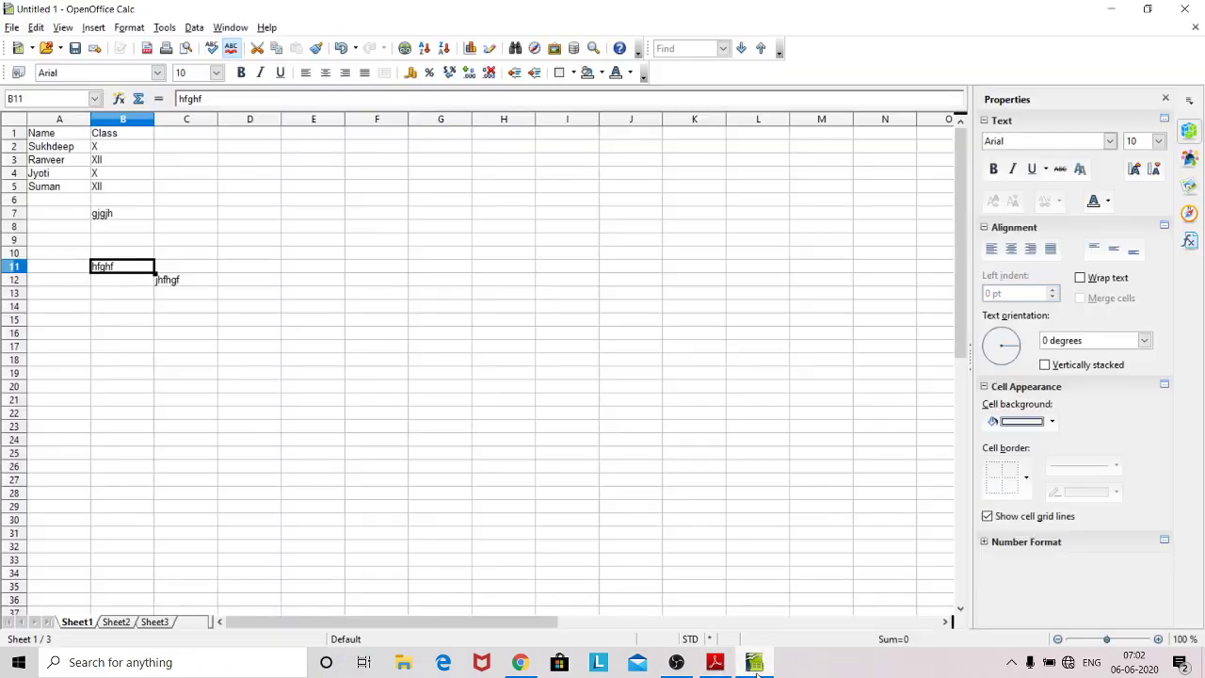
# Step: Save the workbook to the Desktop as 'Untitled openoffice1' with Save with password ticked
pyautogui.click(279, 213)
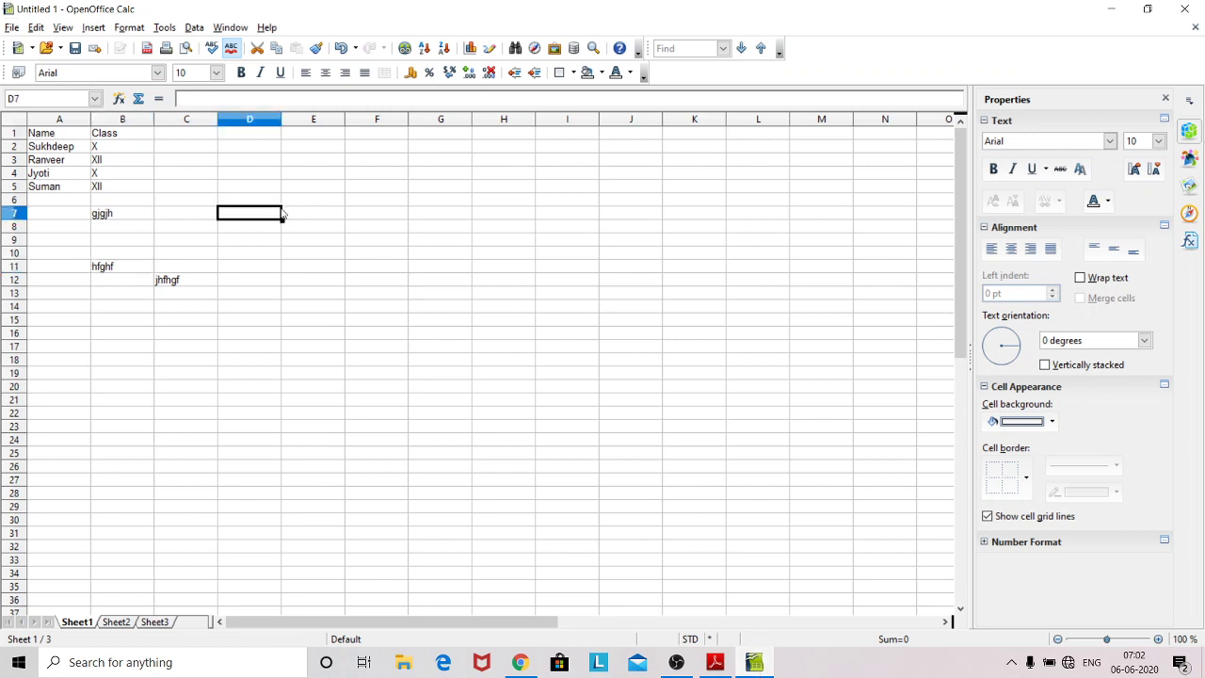
pyautogui.click(13, 28)
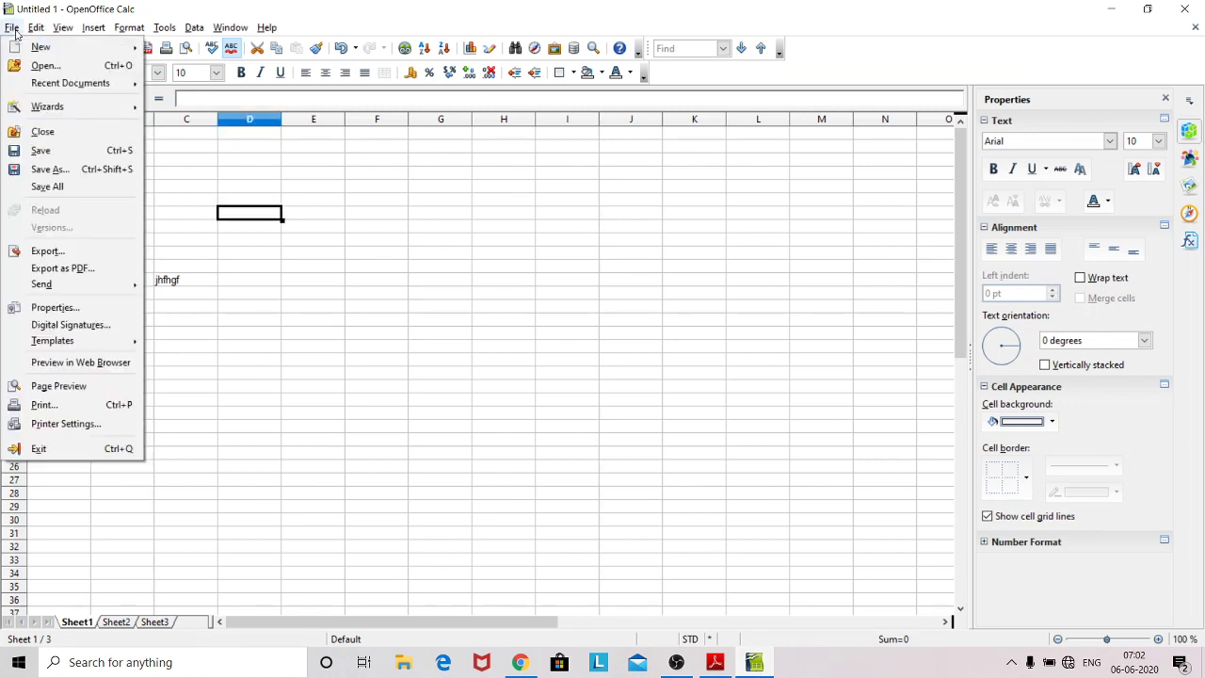
pyautogui.click(52, 170)
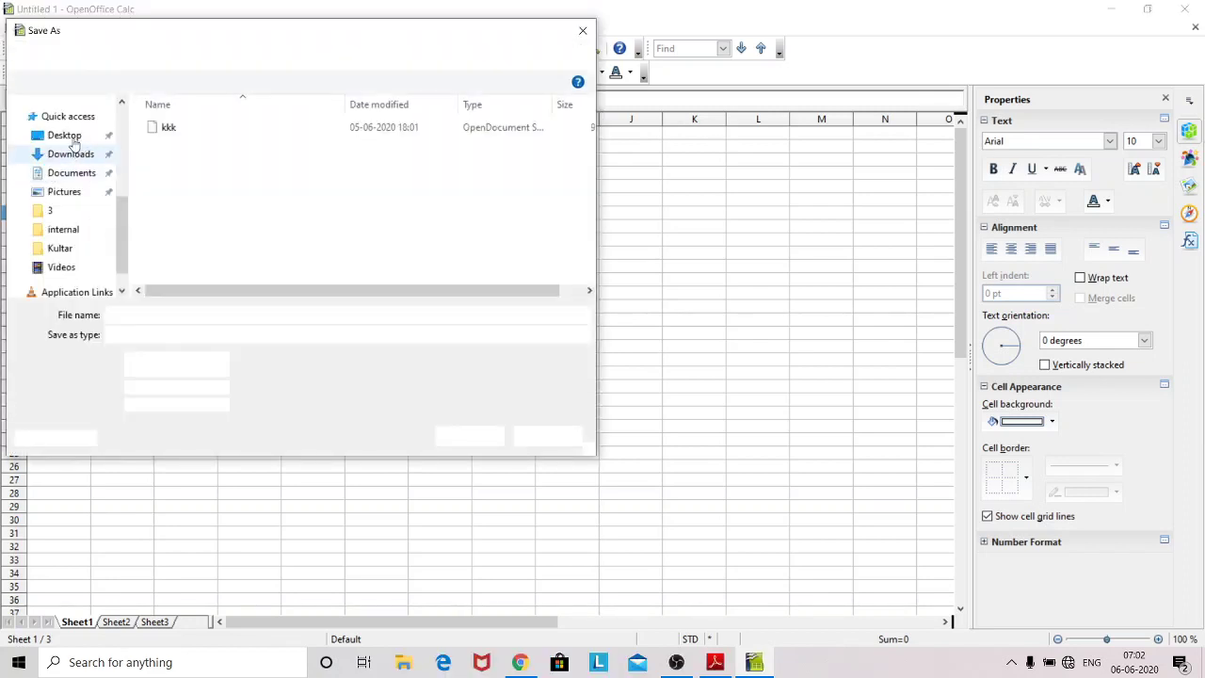
pyautogui.click(65, 149)
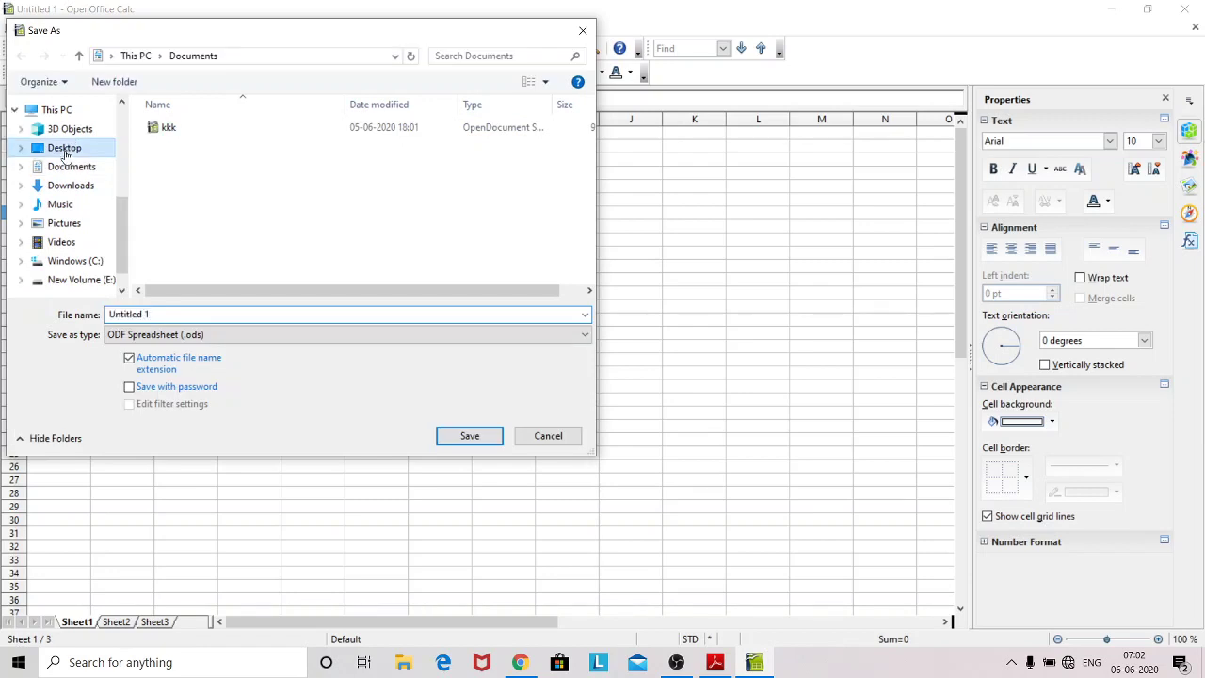
pyautogui.moveTo(109, 314); pyautogui.dragTo(145, 315)
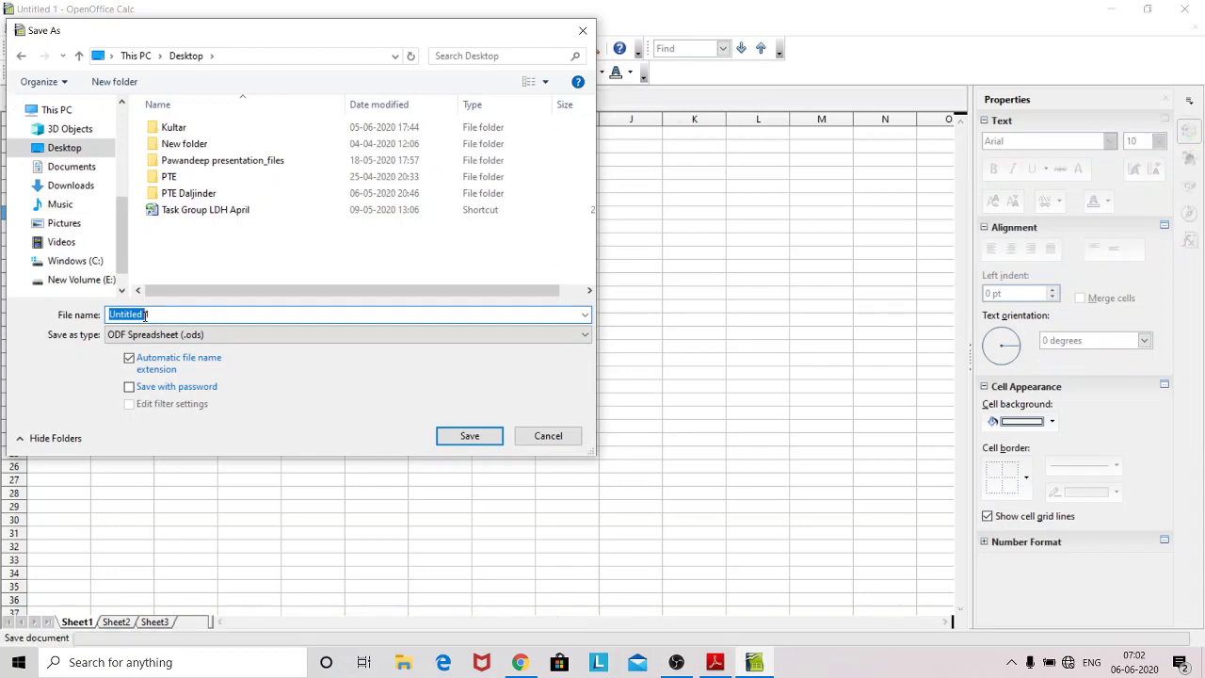
pyautogui.click(146, 315)
pyautogui.write('ope')
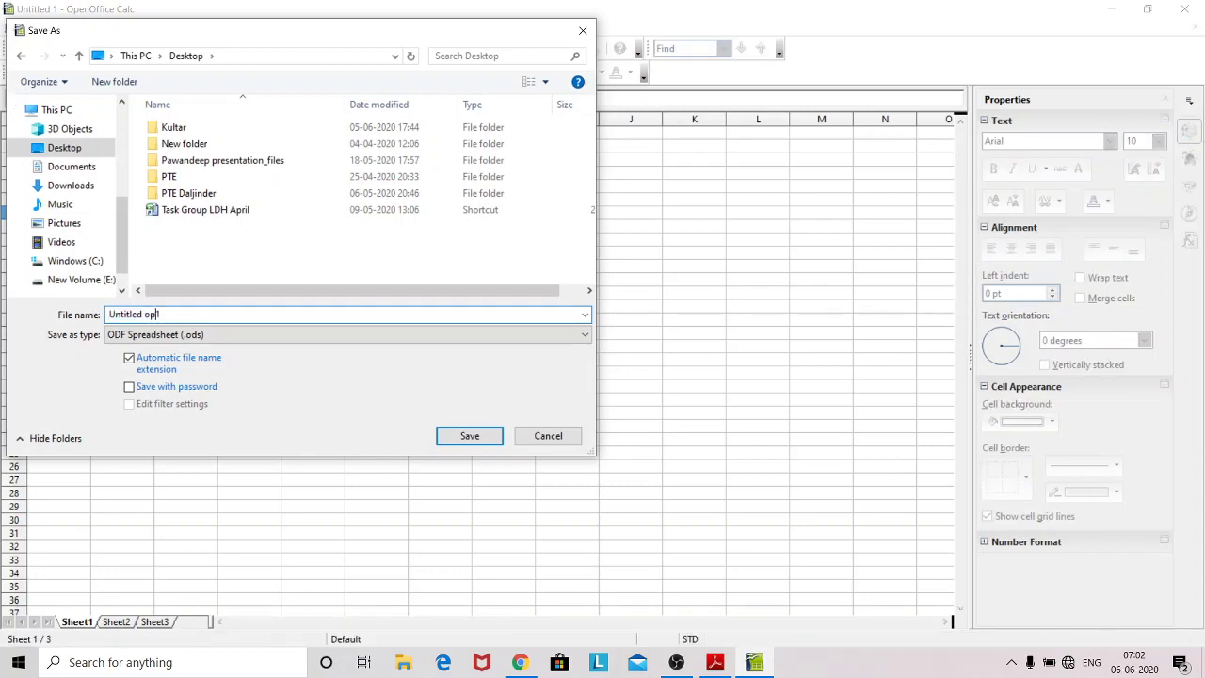
pyautogui.write('noffice1')
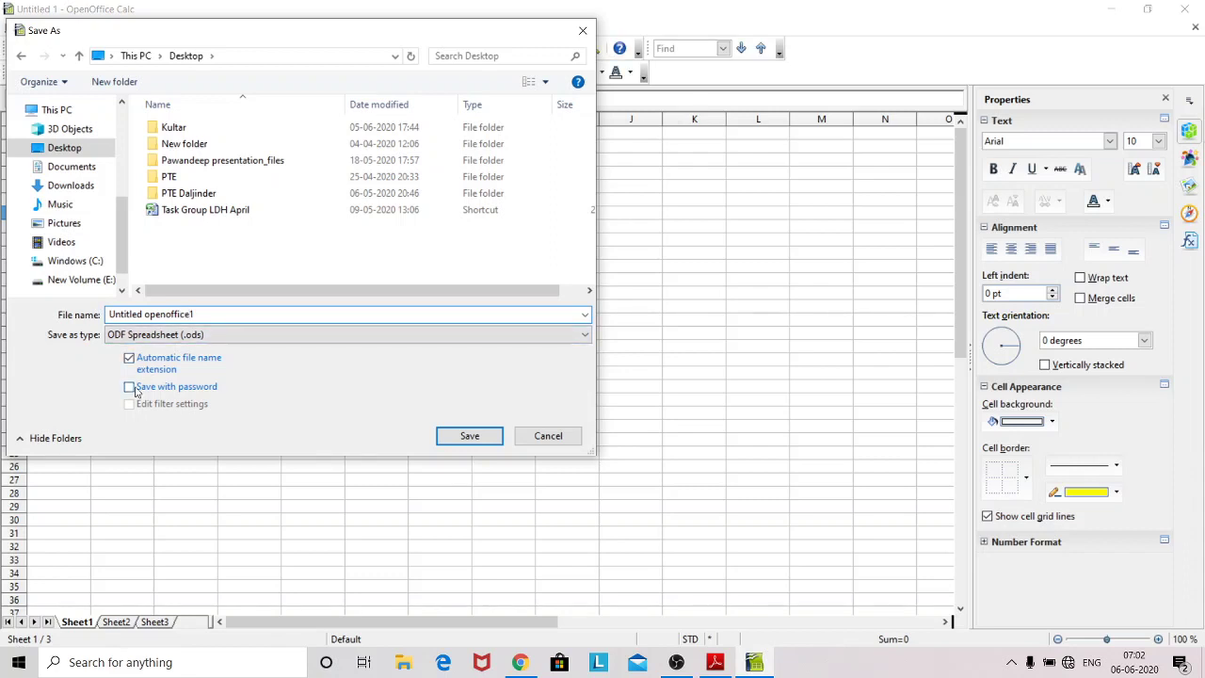
pyautogui.click(131, 389)
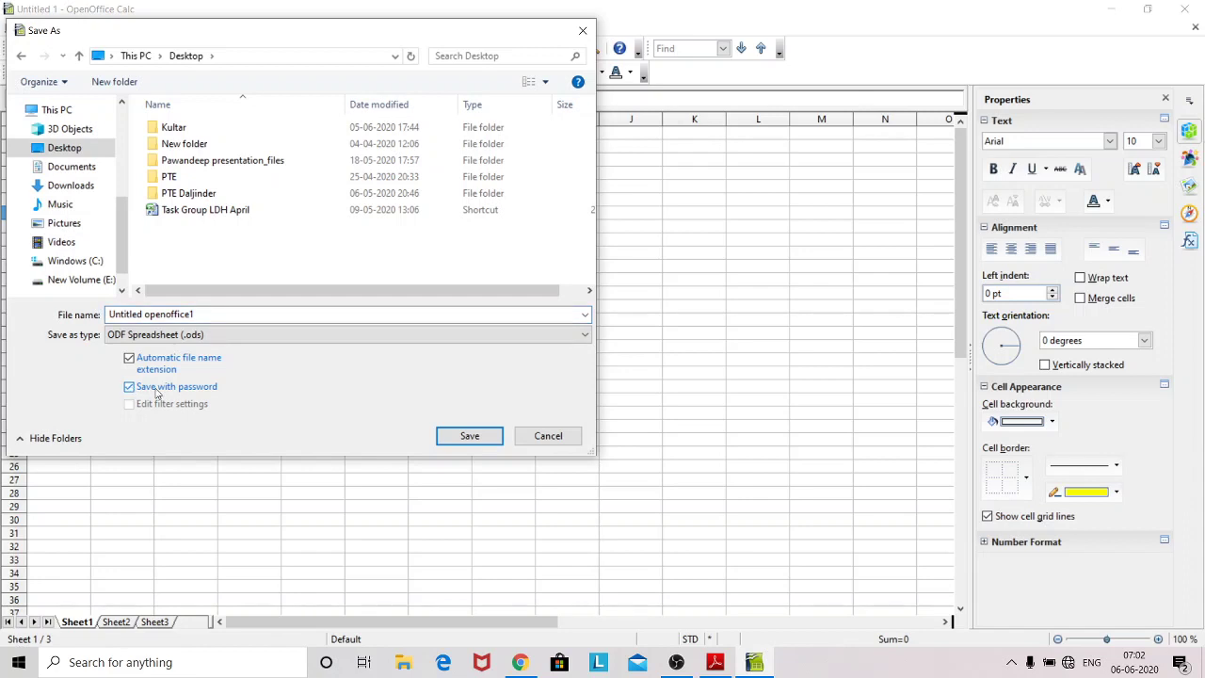
pyautogui.click(132, 389)
pyautogui.click(132, 390)
pyautogui.click(465, 436)
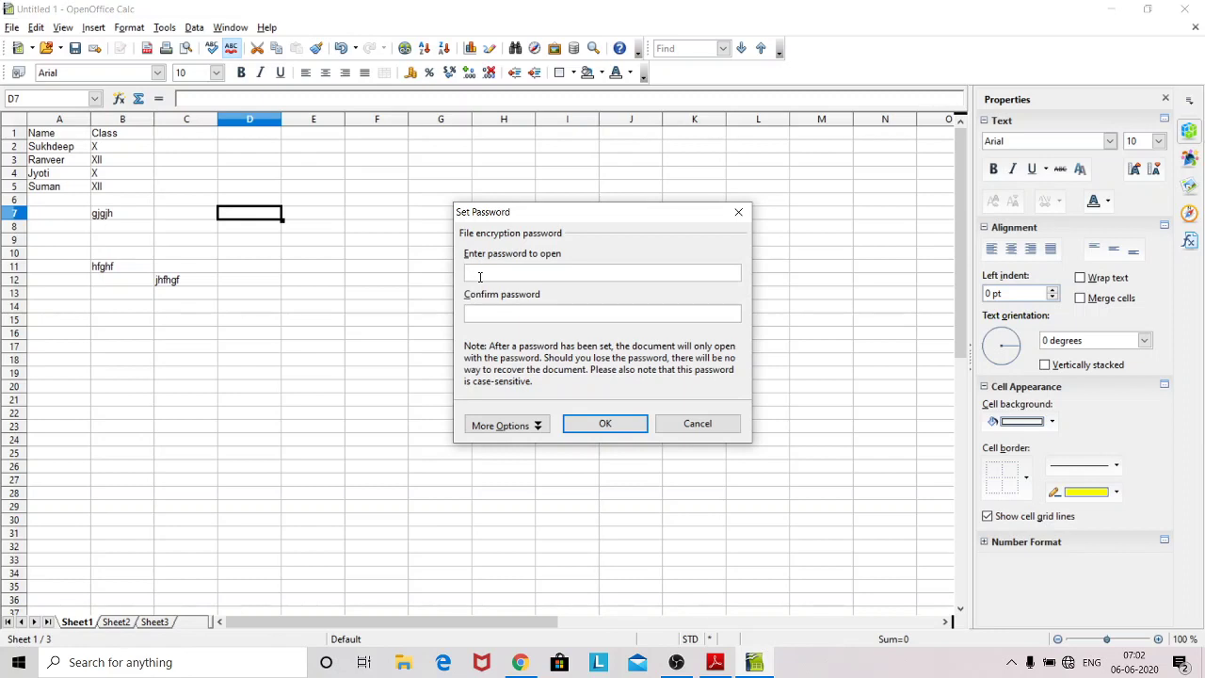
# Step: Enter the open password in Set Password, confirm the save, and close the Calc window
pyautogui.write('**********')
pyautogui.click(508, 426)
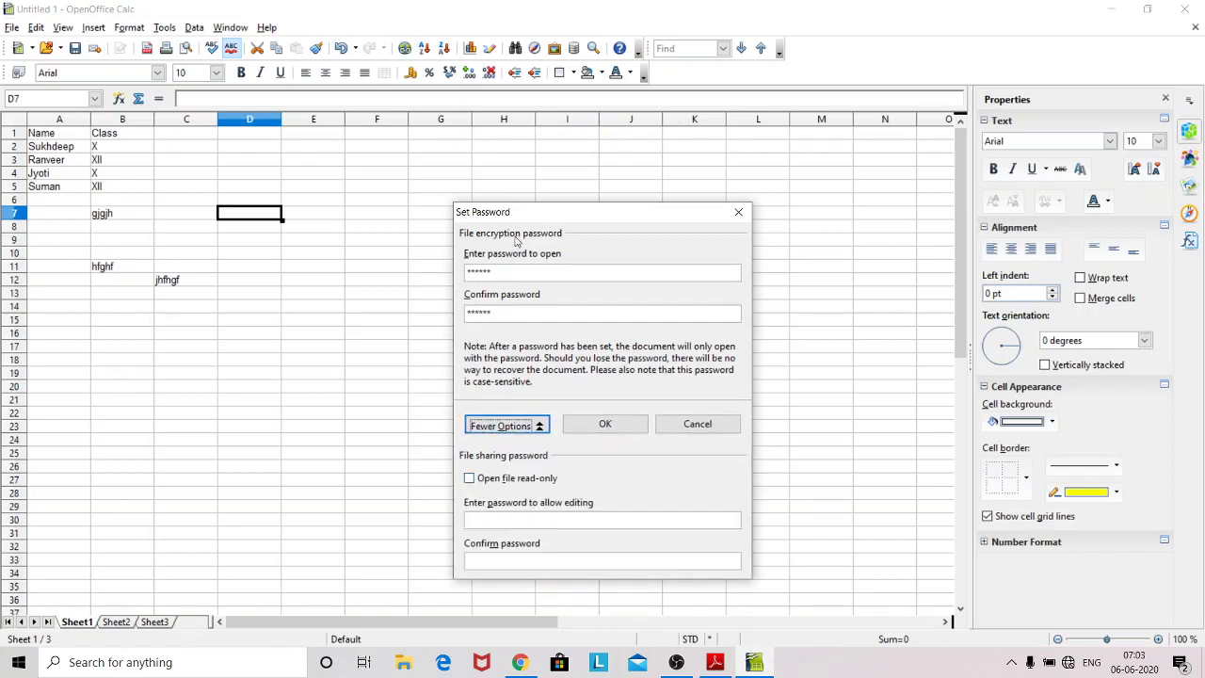
pyautogui.click(604, 425)
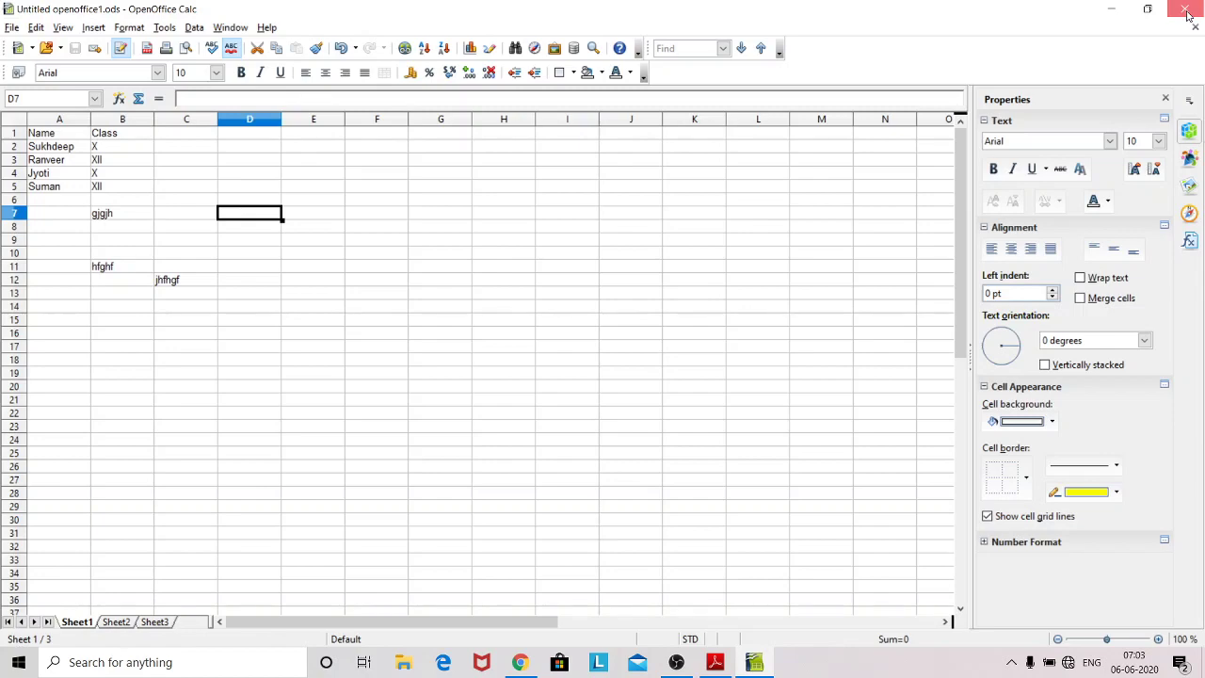
pyautogui.click(1188, 13)
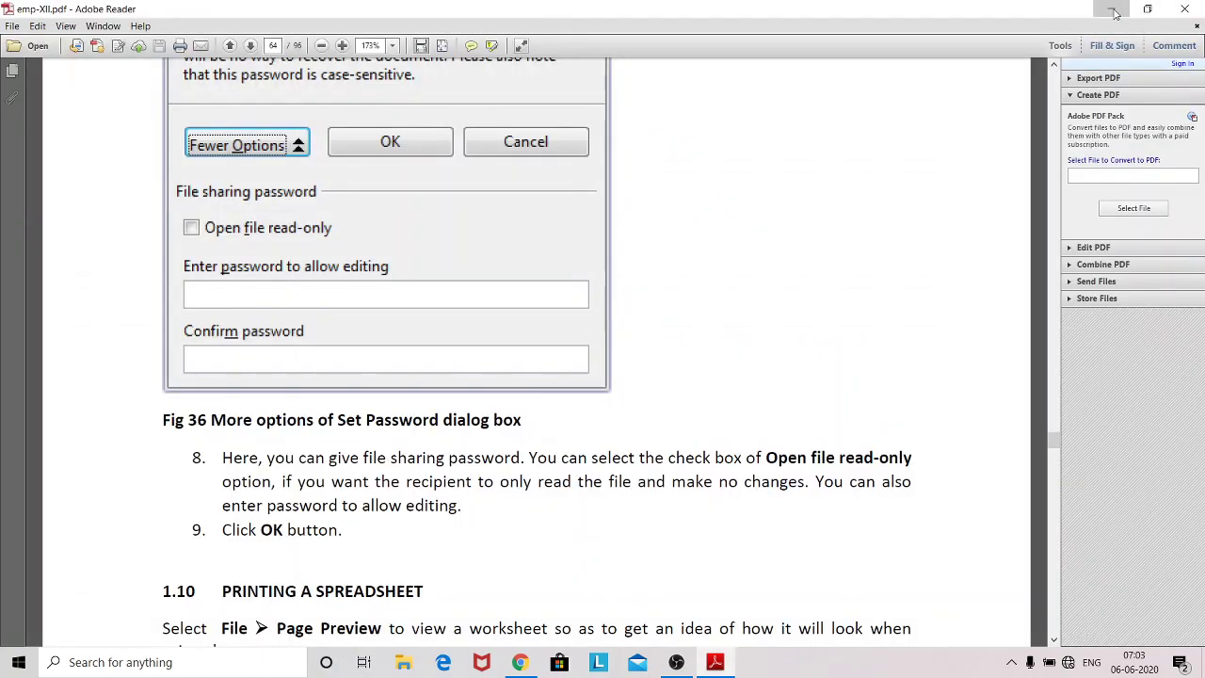
# Step: Minimize the windows, double-click Untitled openoffice1 on the desktop, and enter its password
pyautogui.click(1113, 14)
pyautogui.click(1114, 14)
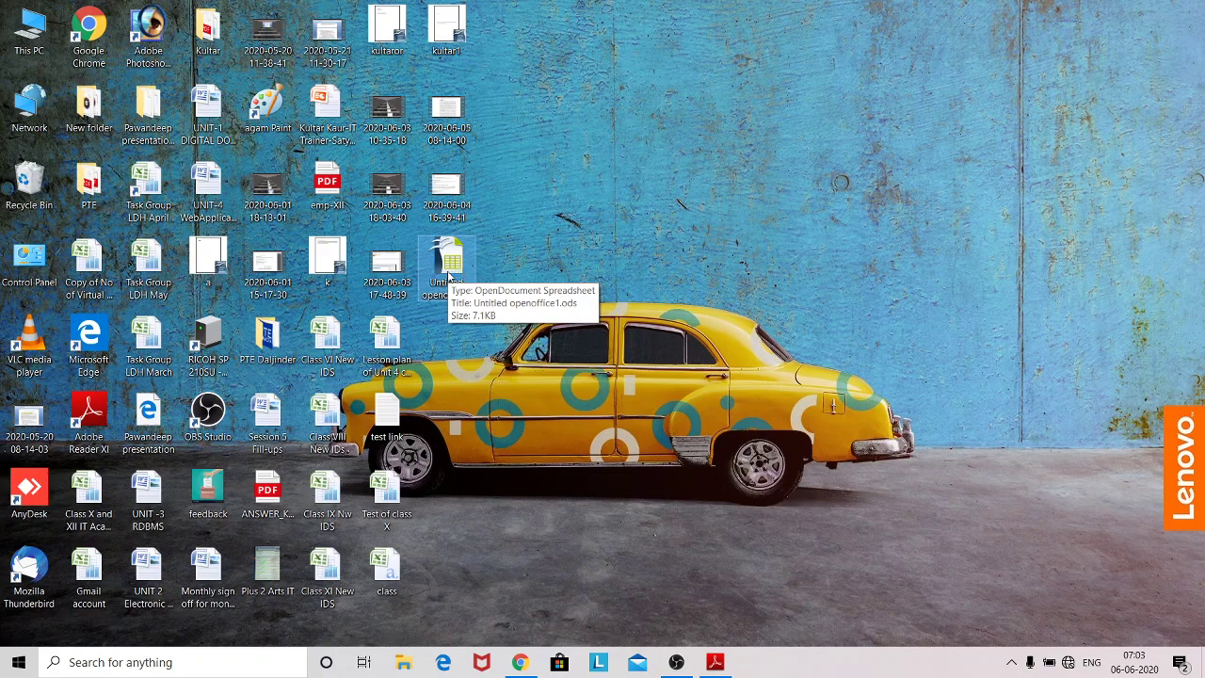
pyautogui.doubleClick(449, 275)
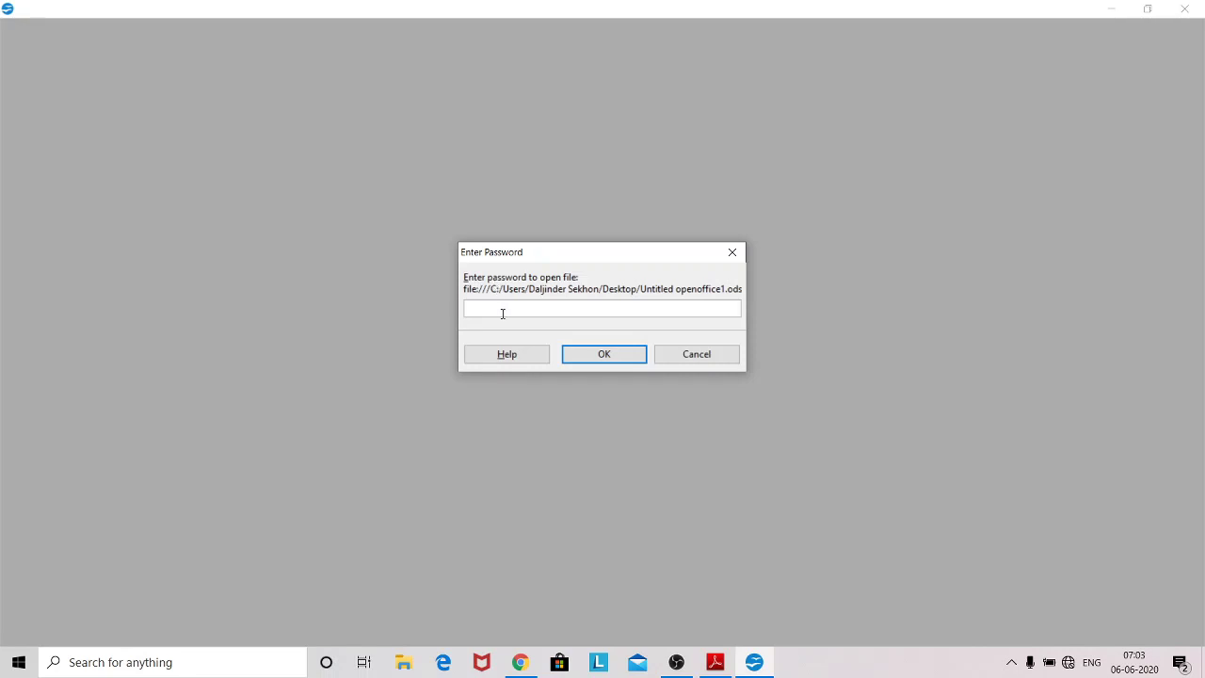
pyautogui.write('******')
pyautogui.click(612, 361)
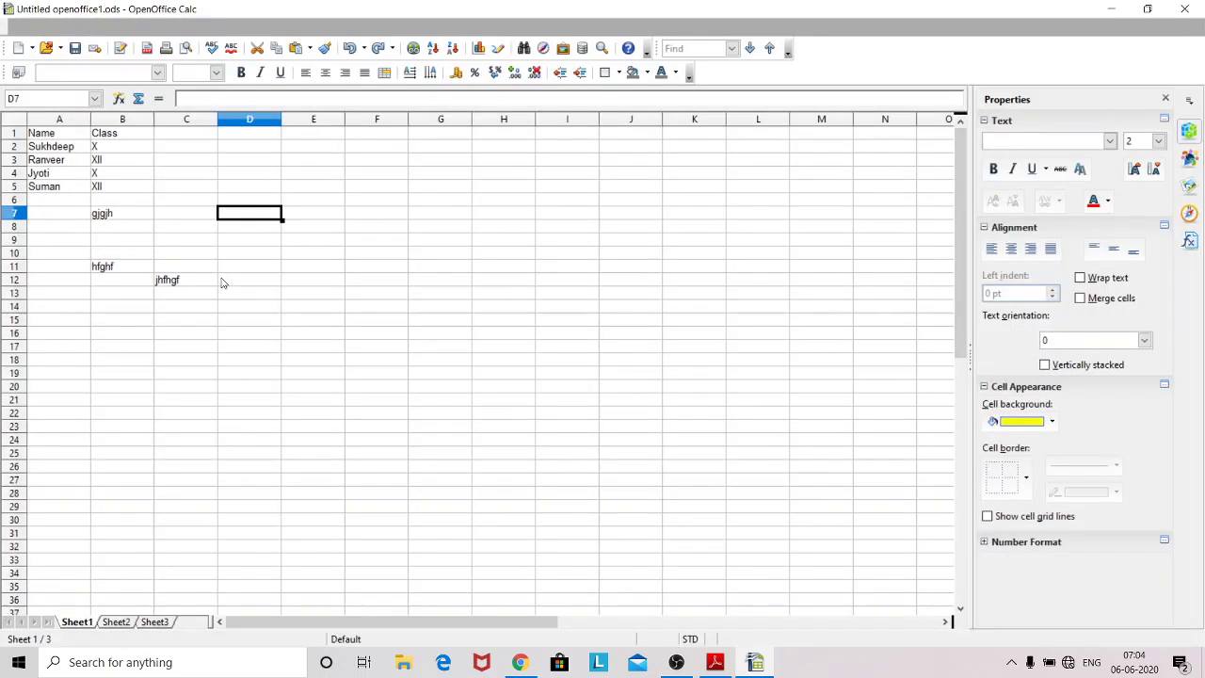
# Step: Enter ddgfdgghfghfgf in cell D12
pyautogui.click(222, 283)
pyautogui.write('ddgfdgghfghfgf')
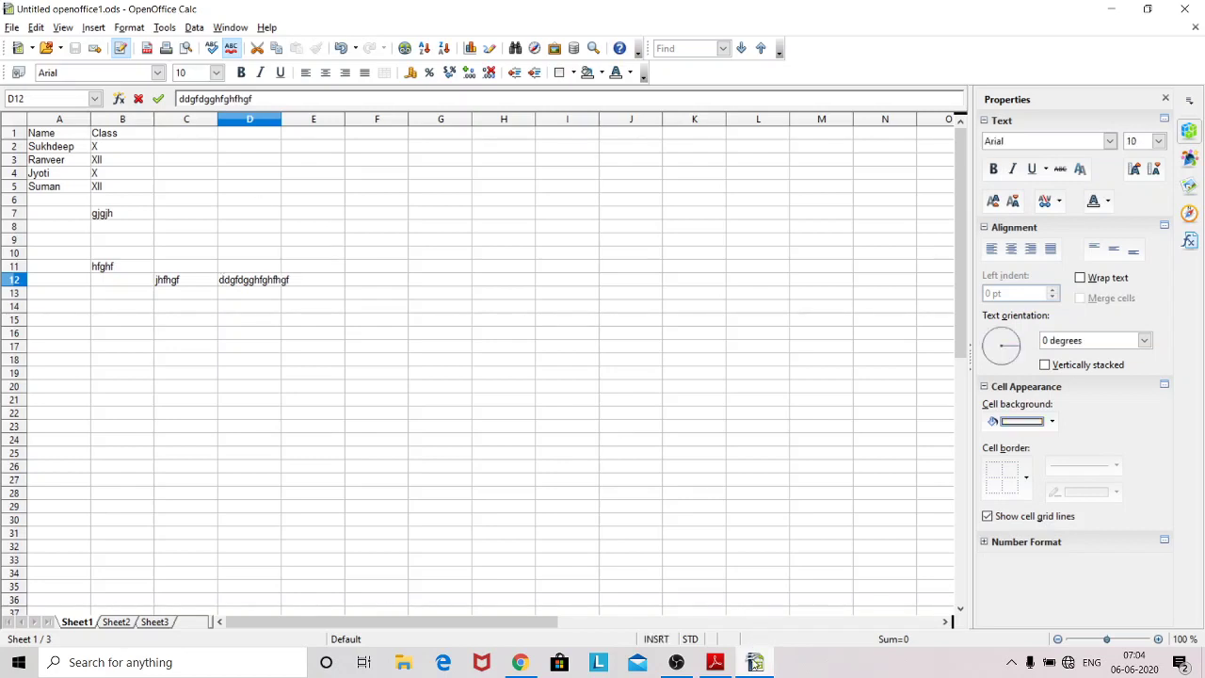
pyautogui.moveTo(755, 661)
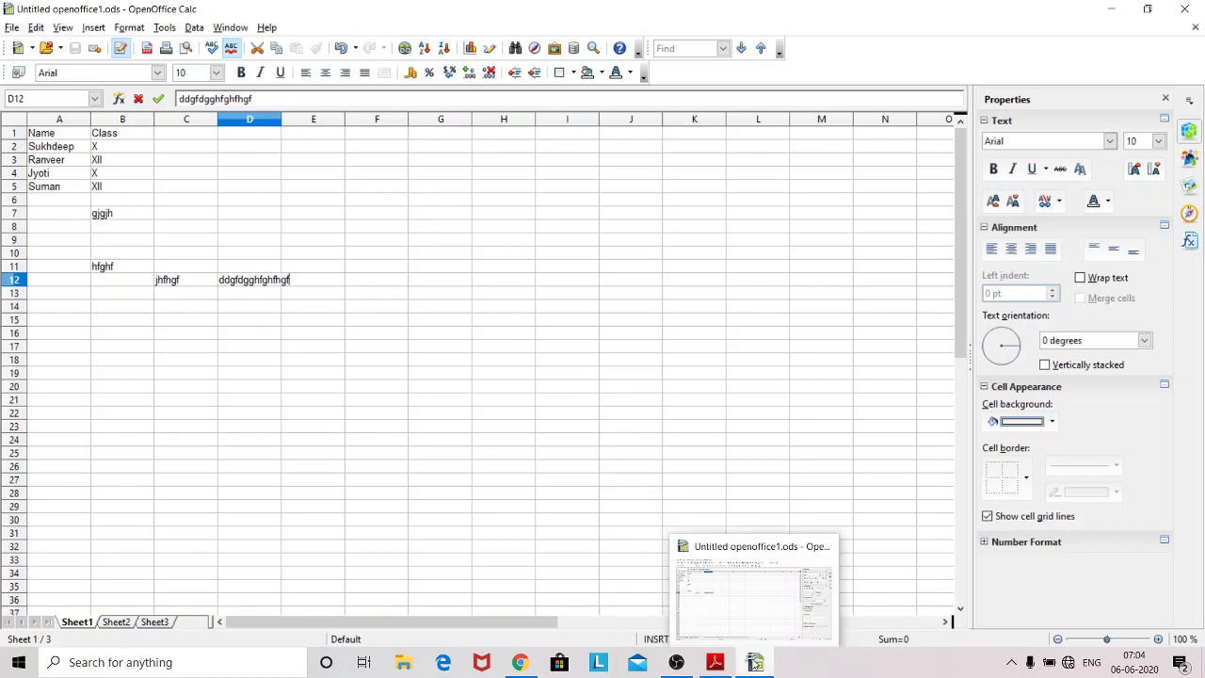
pyautogui.click(508, 440)
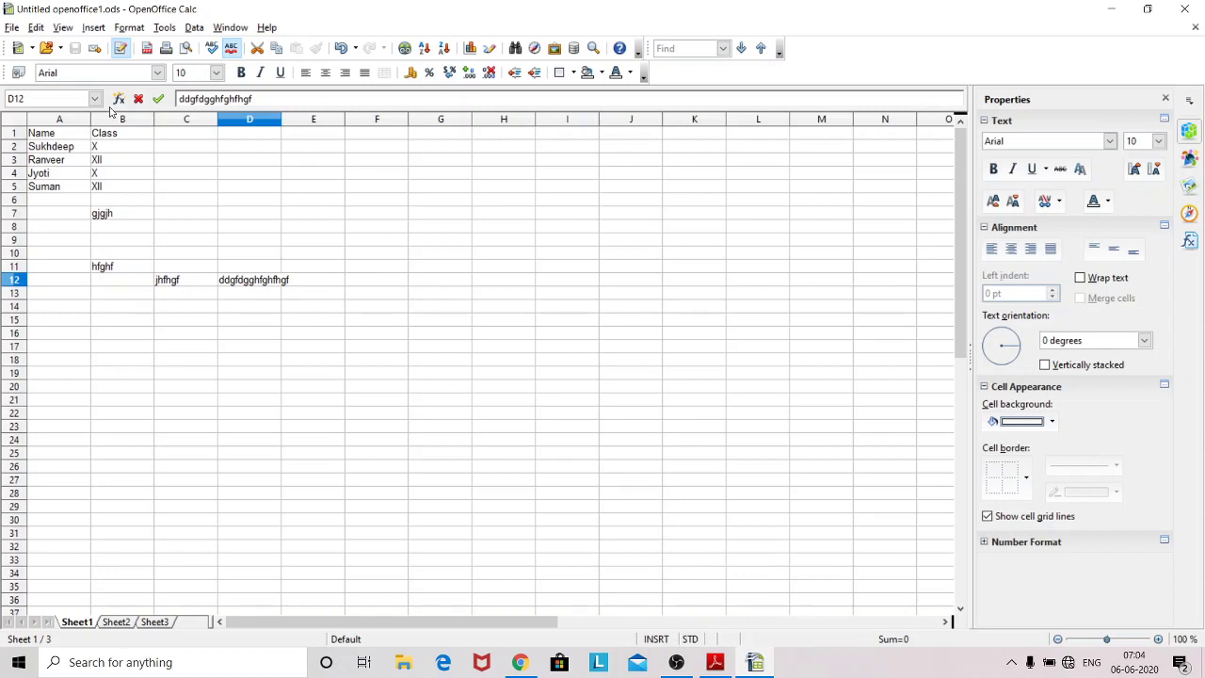
# Step: Save a copy as 'Untitled openoffice2' with Save with password kept on
pyautogui.click(12, 27)
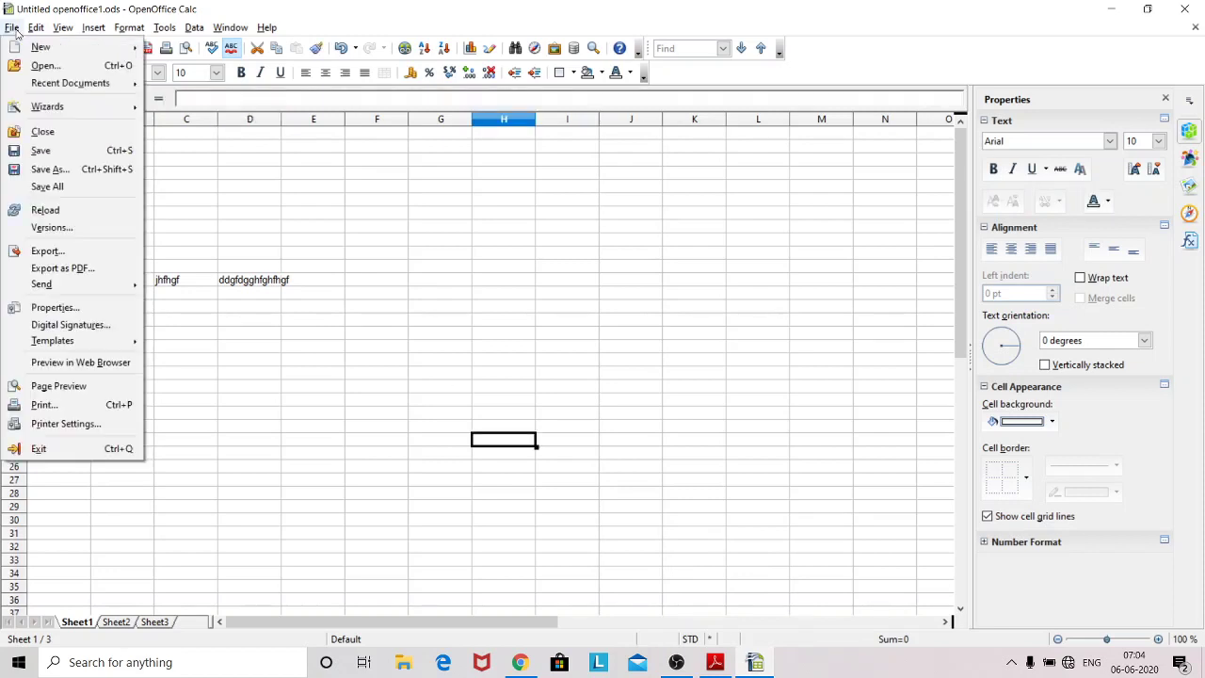
pyautogui.click(48, 170)
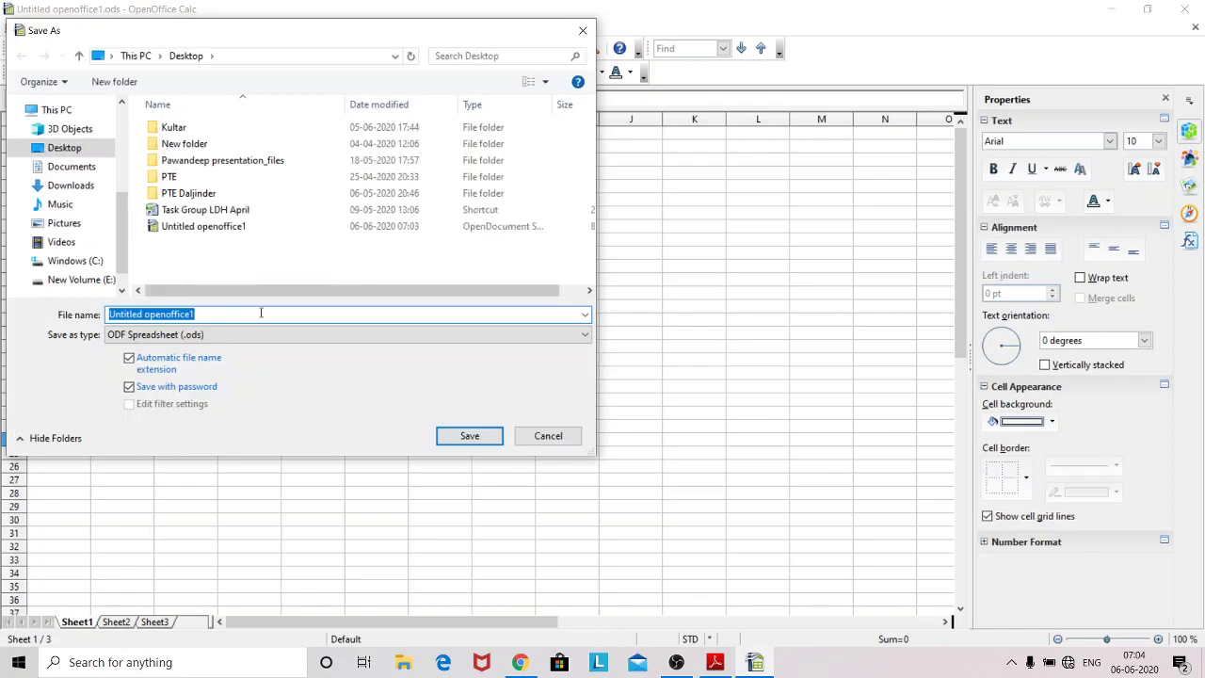
pyautogui.click(245, 317)
pyautogui.press('BackSpace')
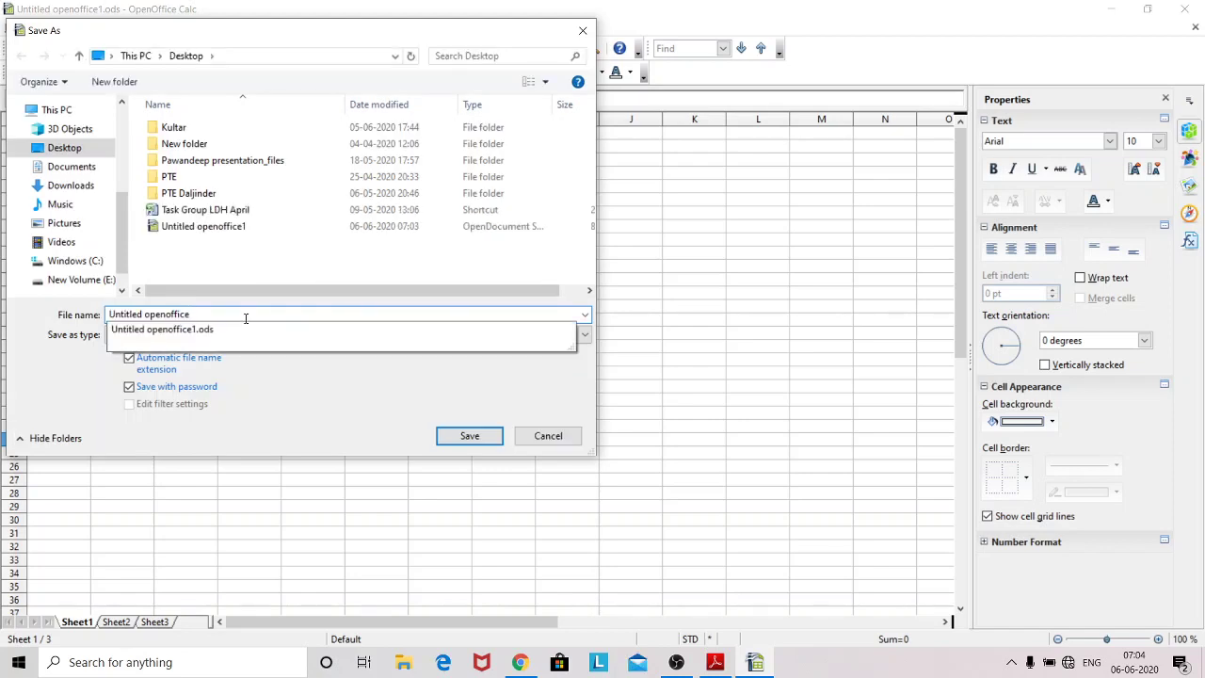
pyautogui.write('2')
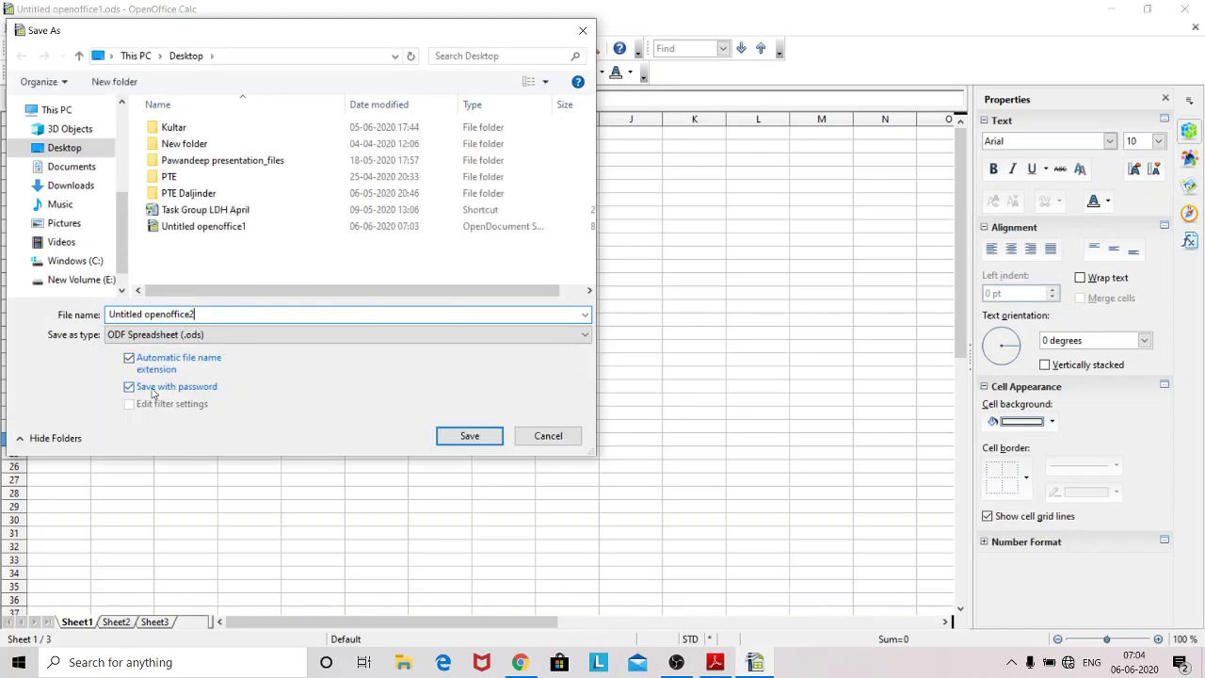
pyautogui.click(468, 439)
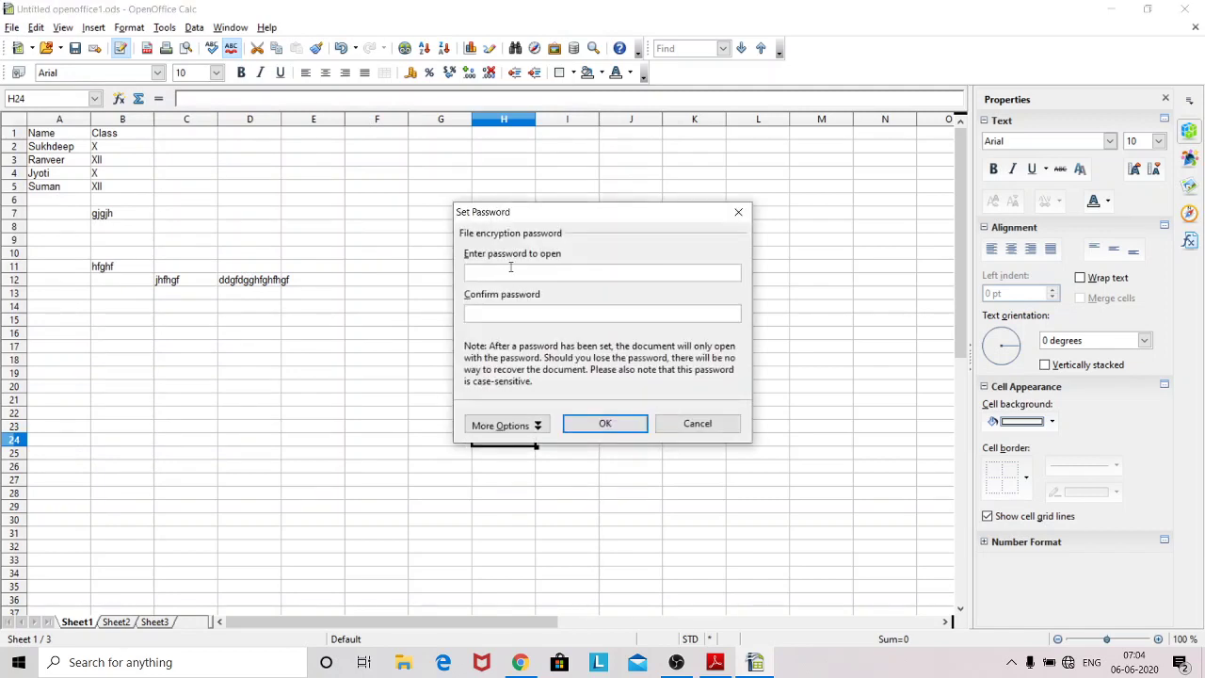
# Step: Enter the open password and tick Open file read-only under More Options, then confirm
pyautogui.write('****')
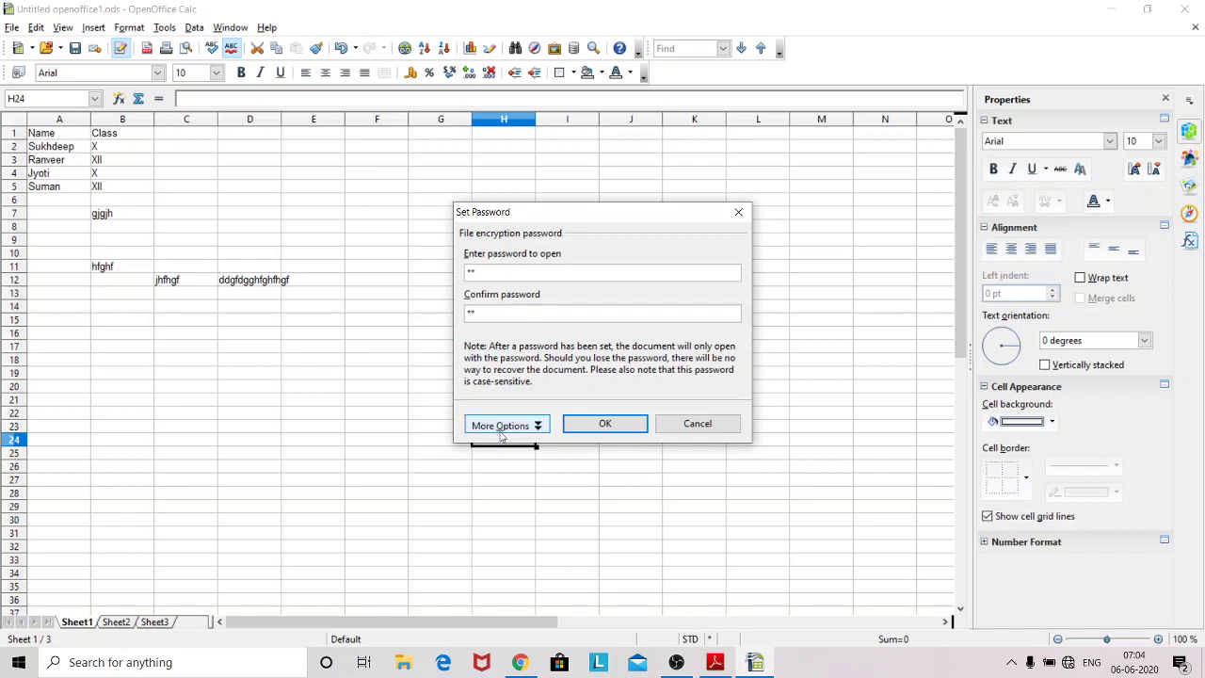
pyautogui.click(502, 426)
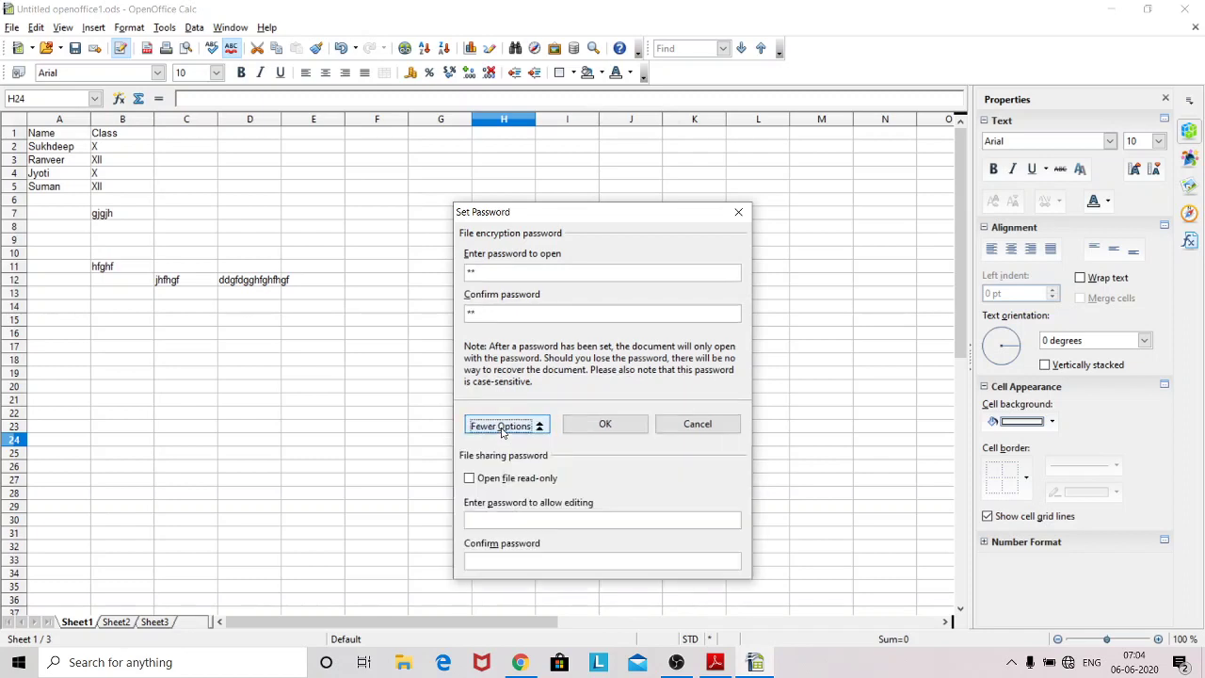
pyautogui.click(469, 479)
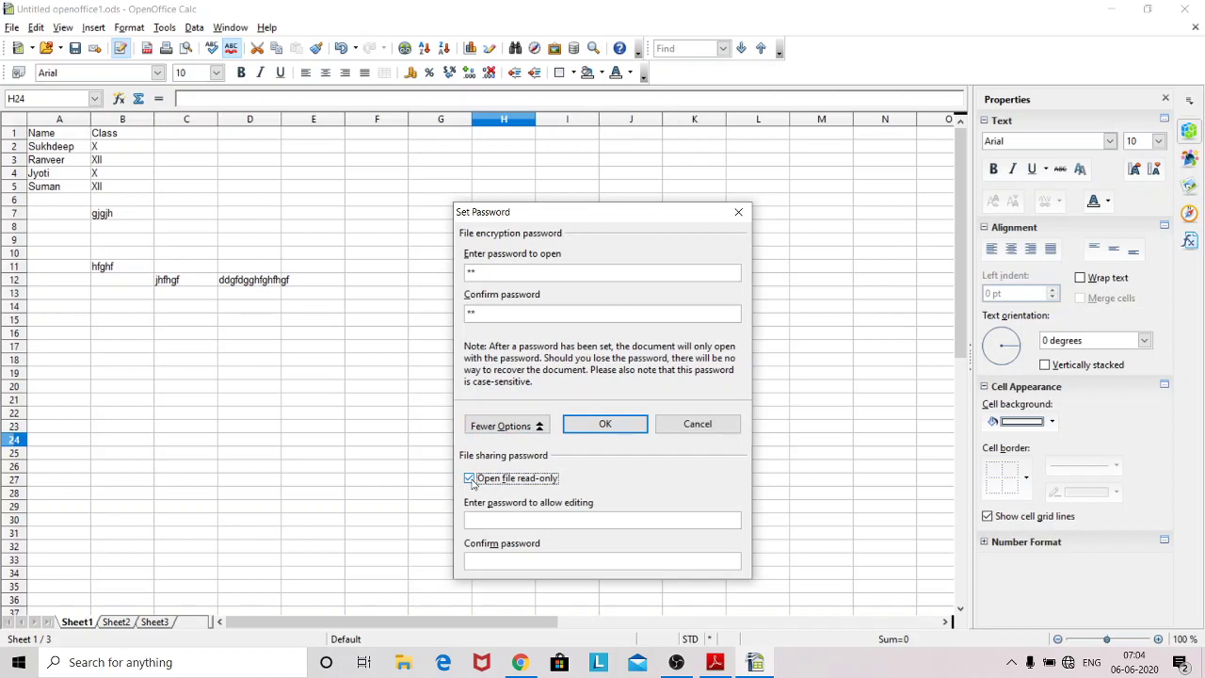
pyautogui.click(470, 480)
pyautogui.click(470, 479)
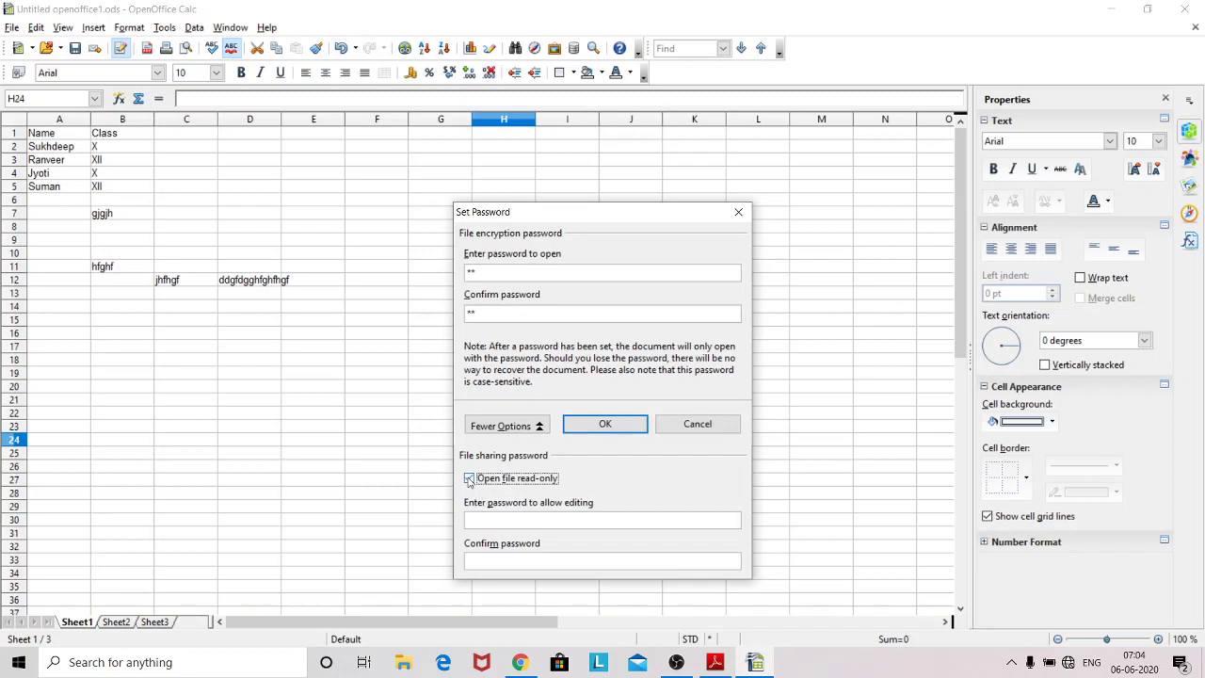
pyautogui.click(582, 428)
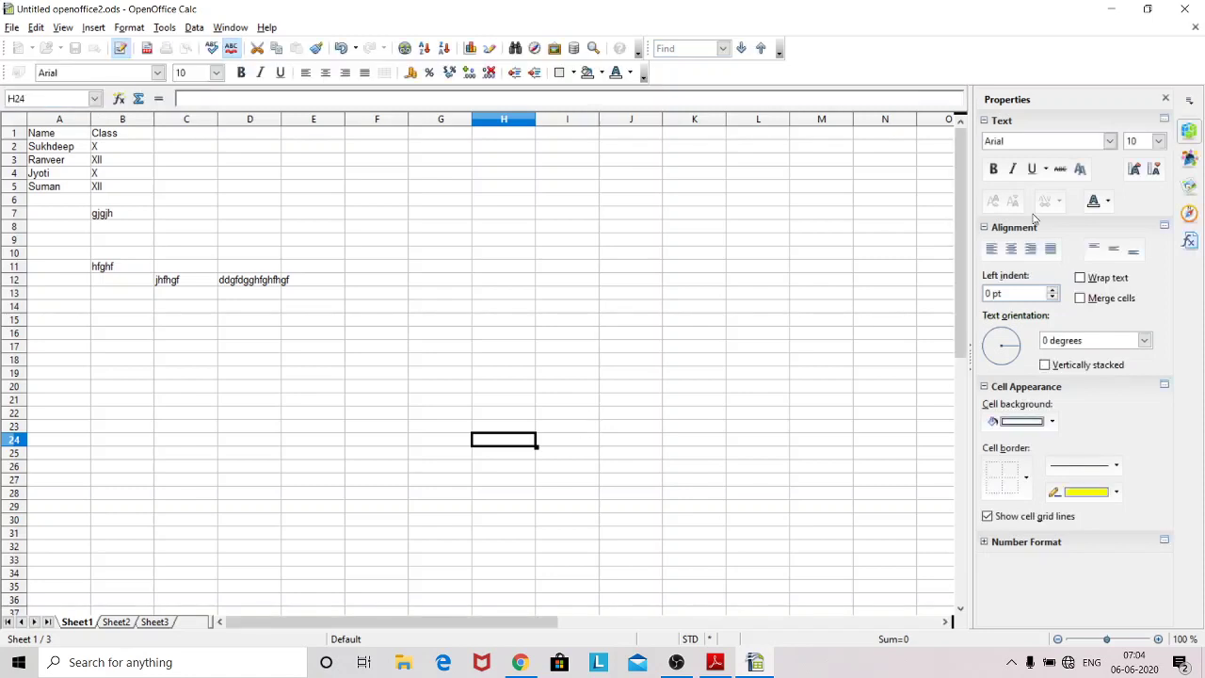
# Step: Close Calc and reopen Untitled openoffice2 from the desktop, entering its open password
pyautogui.click(1185, 15)
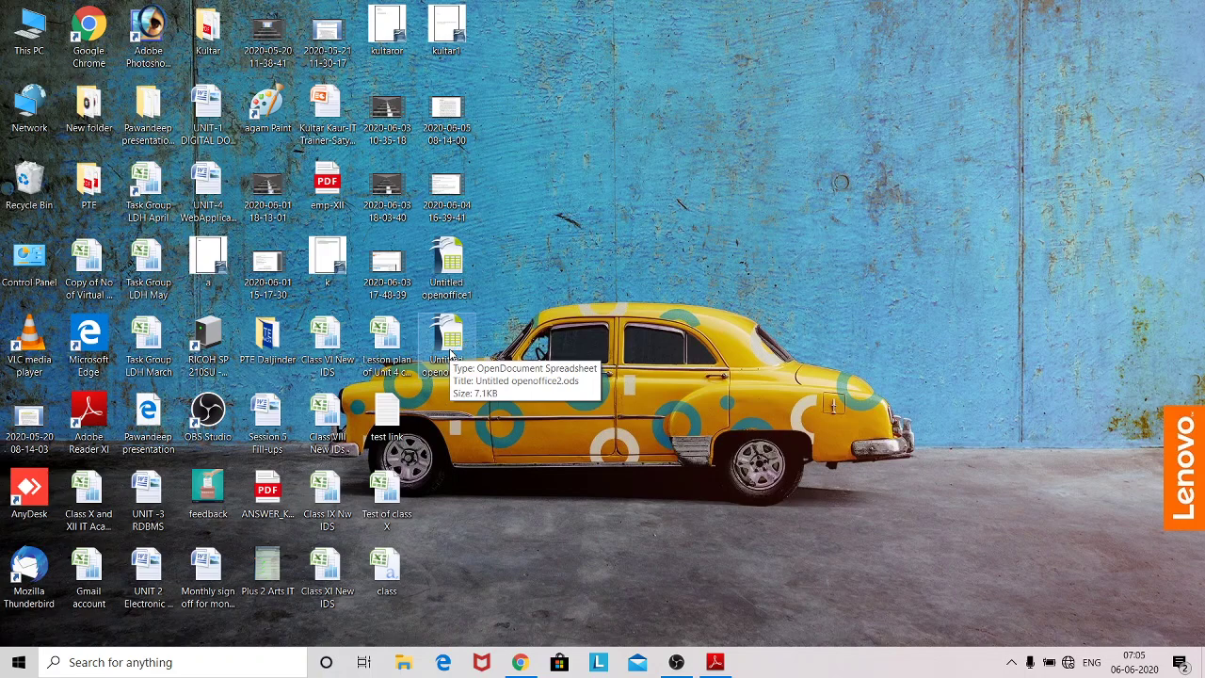
pyautogui.doubleClick(450, 349)
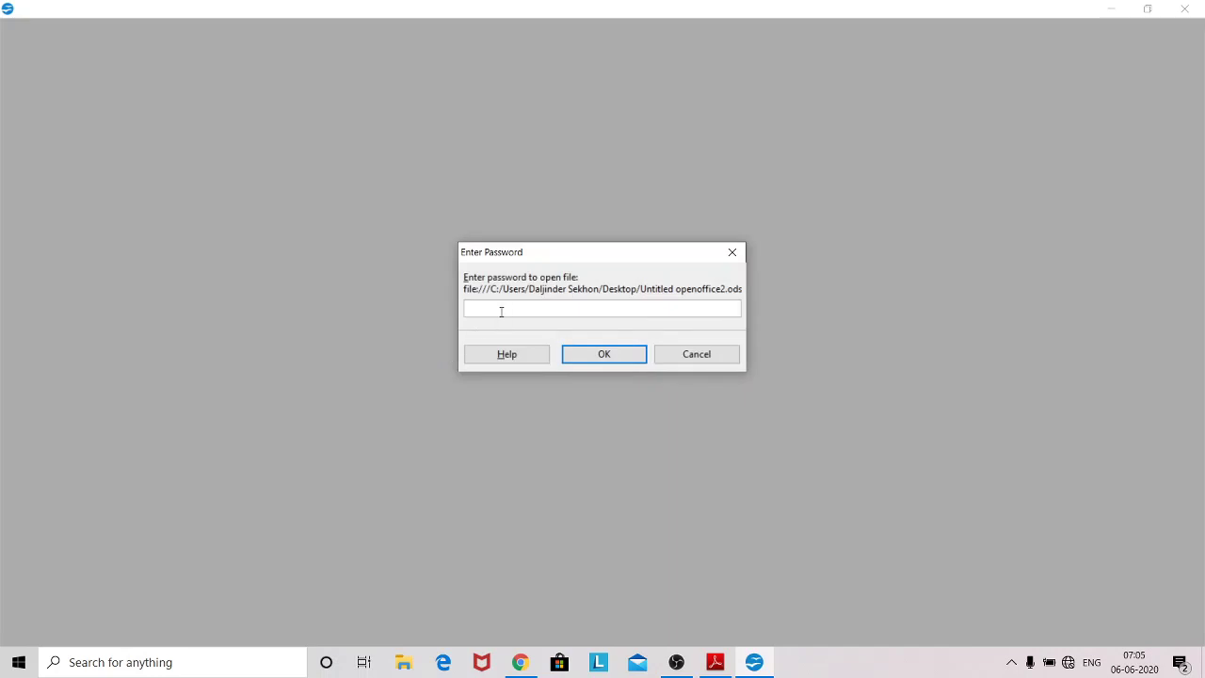
pyautogui.write('12')
pyautogui.click(580, 352)
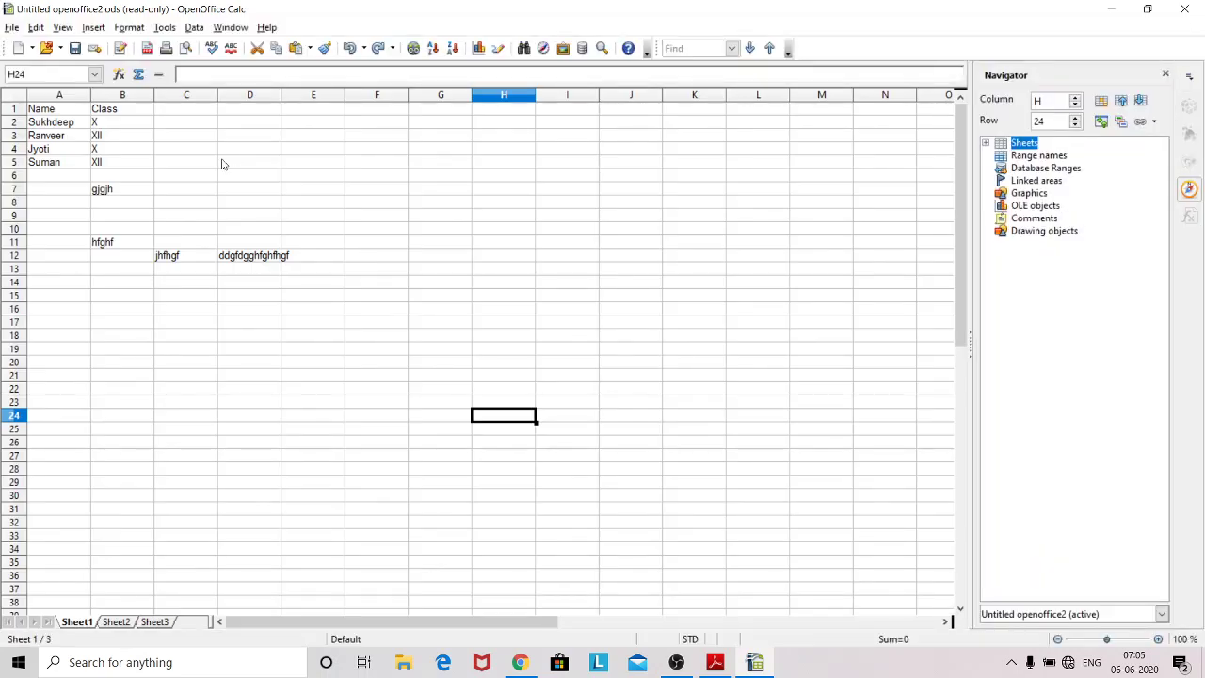
# Step: Acknowledge the read-only notice so the Name/Class sheet is shown read-only
pyautogui.click(223, 163)
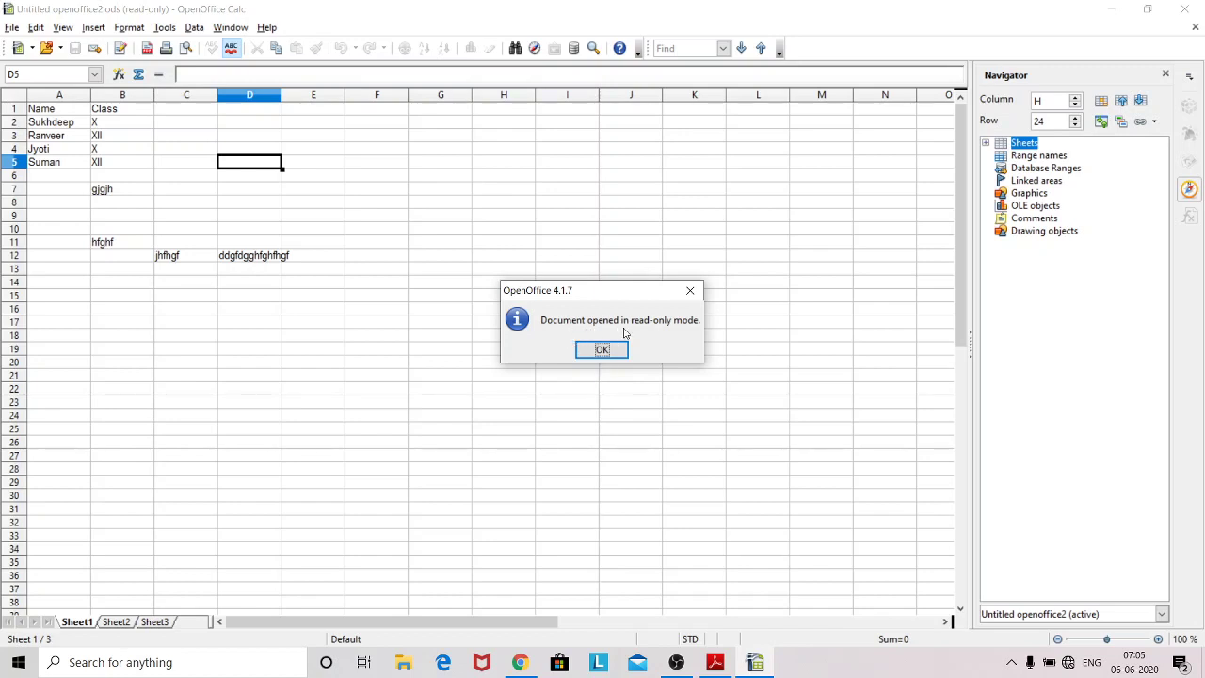
pyautogui.click(603, 350)
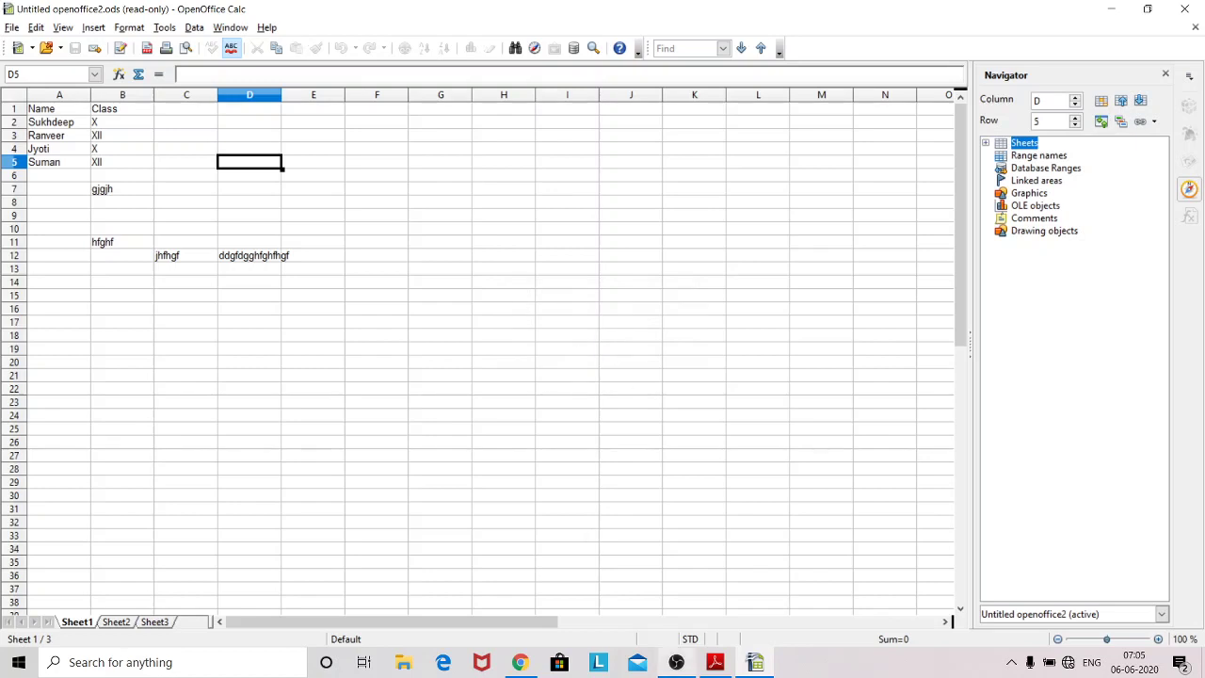
pyautogui.moveTo(686, 669)
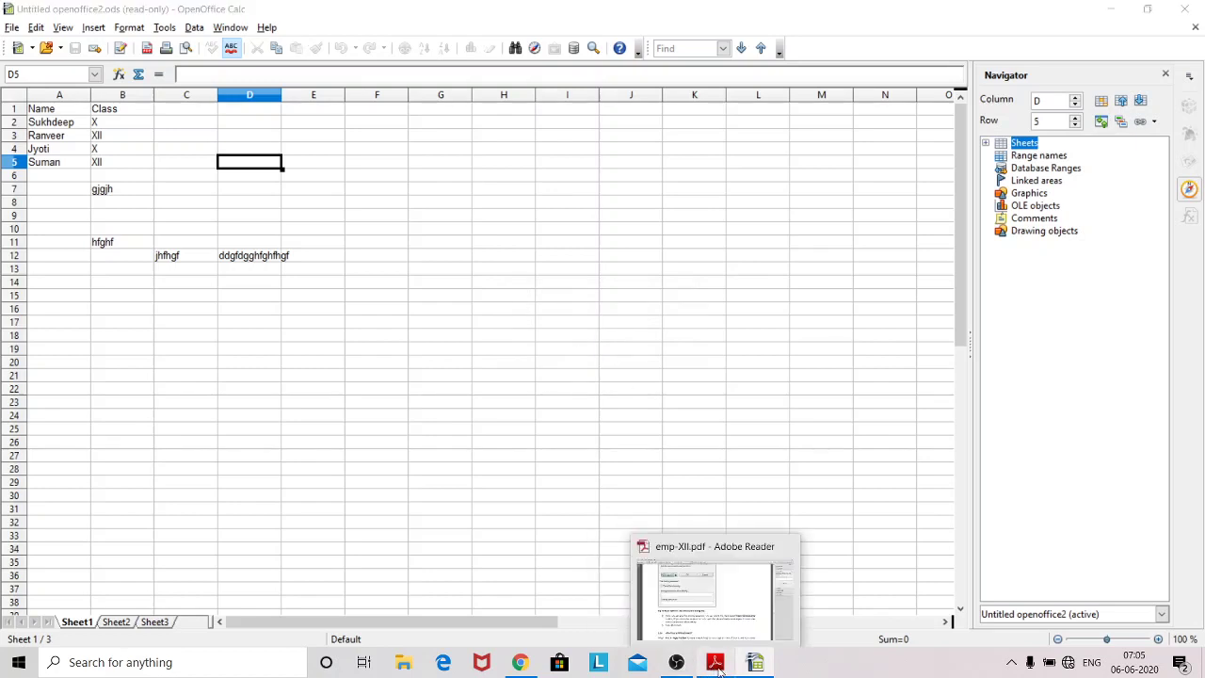
# Step: Switch briefly to the PDF guide's Fig 36 page, then bring OBS Studio to the front
pyautogui.click(716, 664)
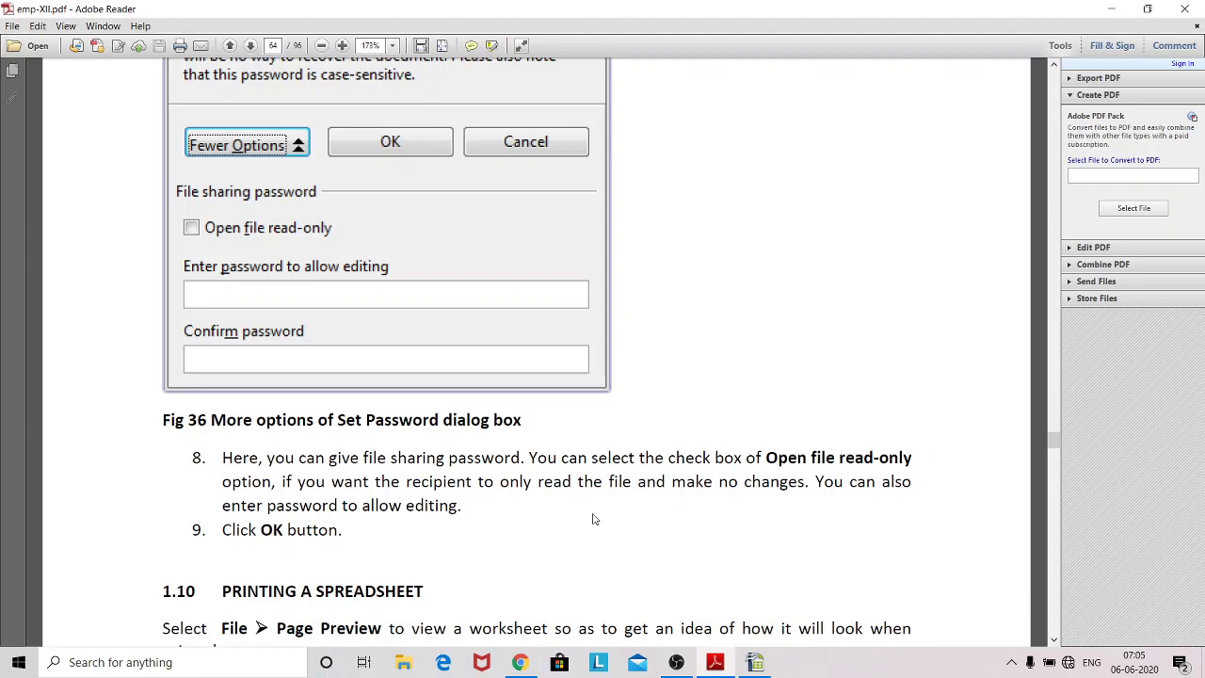
pyautogui.click(678, 667)
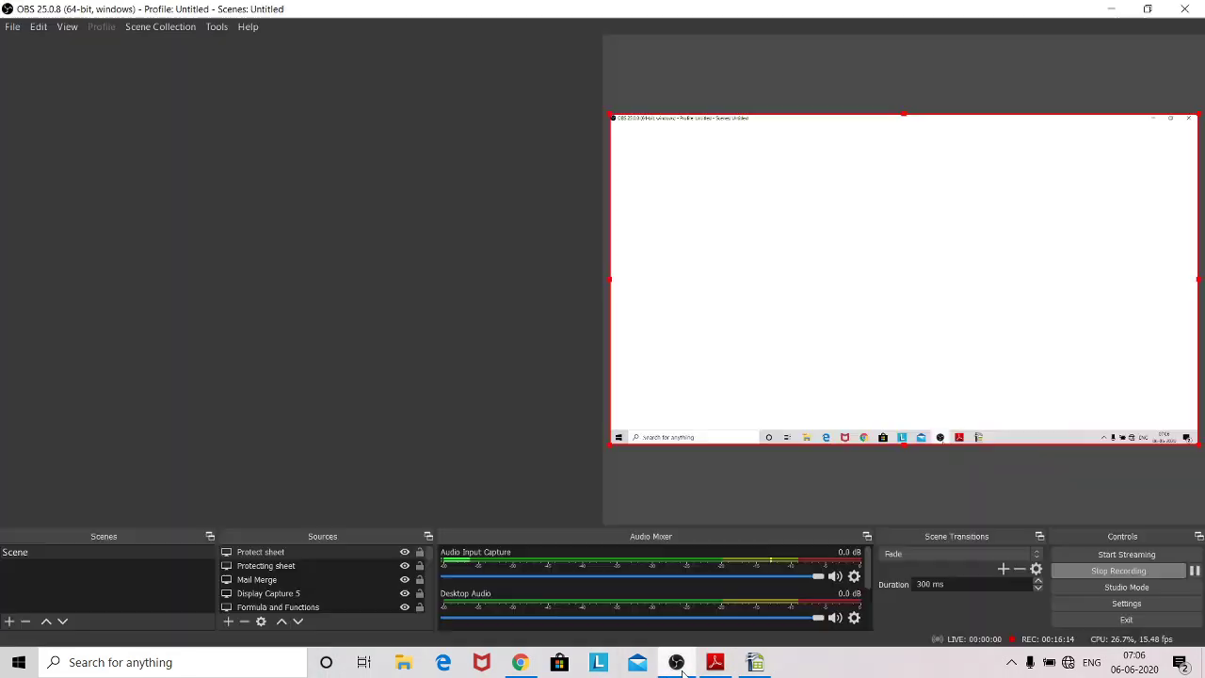